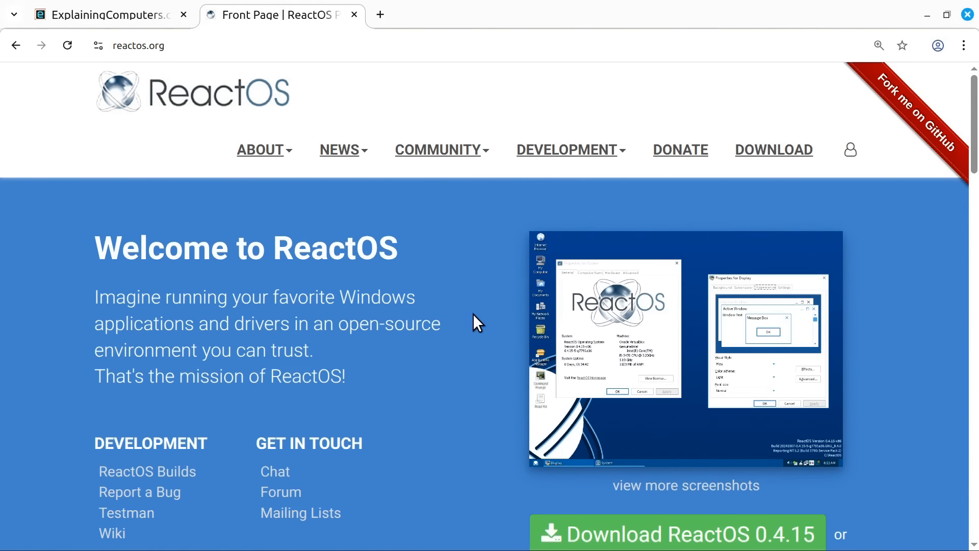
Step: Open the ReactOS 0.4.15 release announcement from the project news and read through it
mouse_move(340, 157)
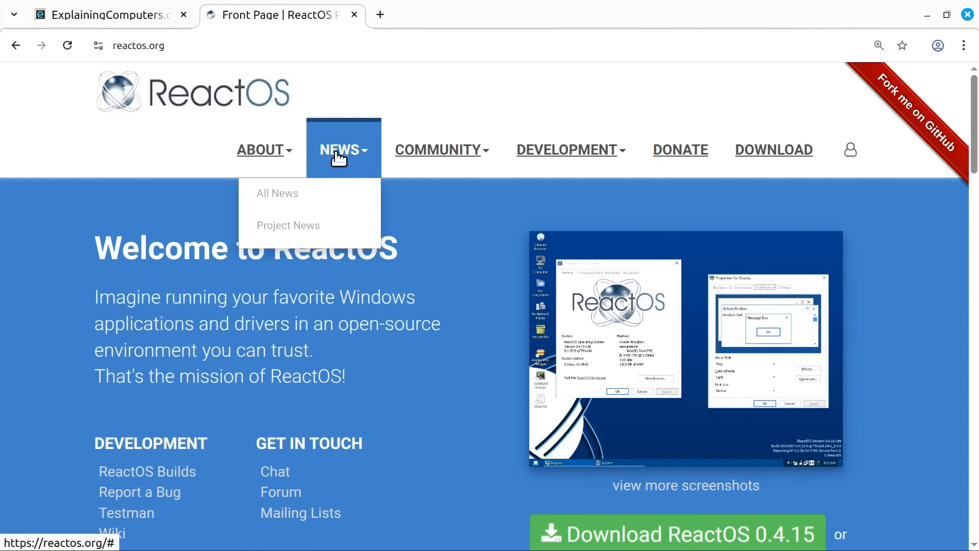
click(319, 225)
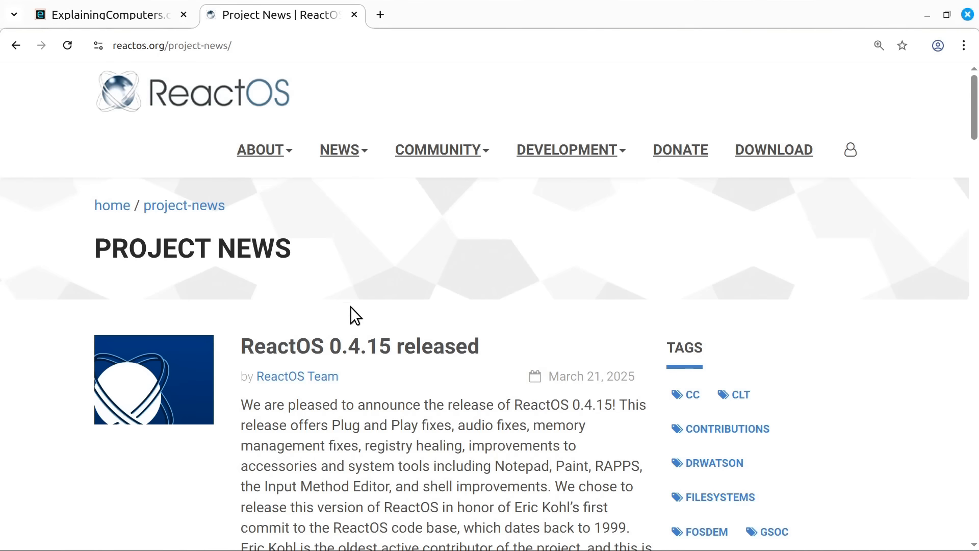
click(341, 351)
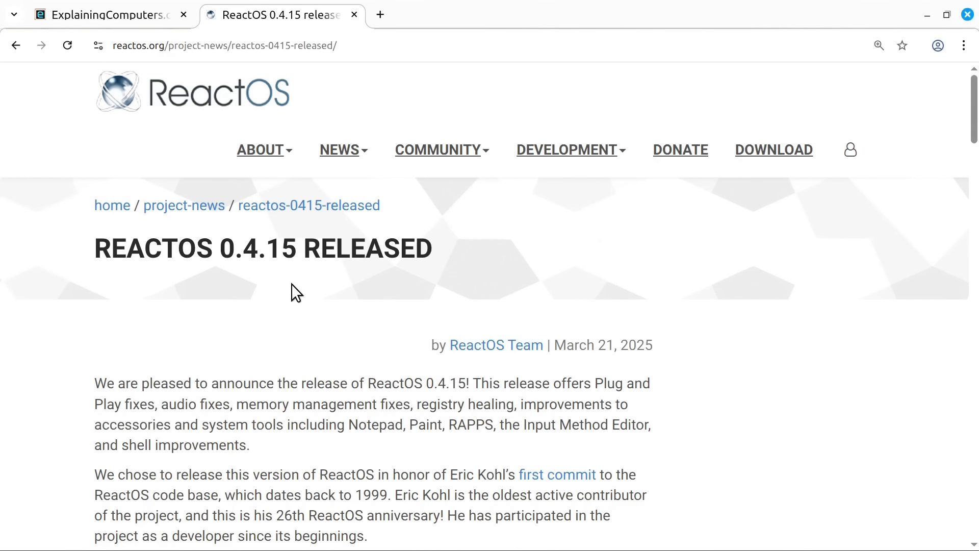
mouse_move(973, 117)
mouse_down()
mouse_move(975, 405)
mouse_move(931, 170)
mouse_move(929, 100)
mouse_up()
Step: Review the ReactOS download page and open its nightly builds page
click(754, 149)
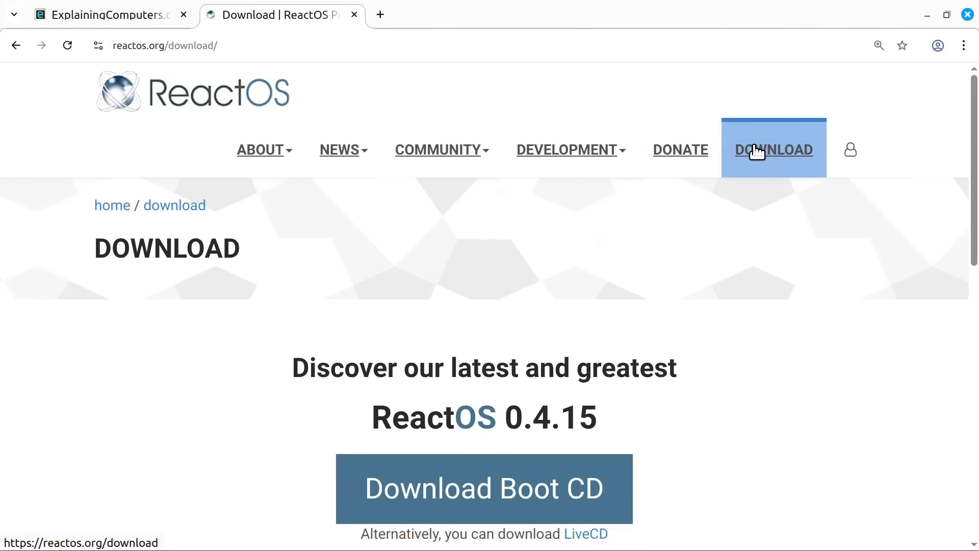
scroll(974, 160, down, 3)
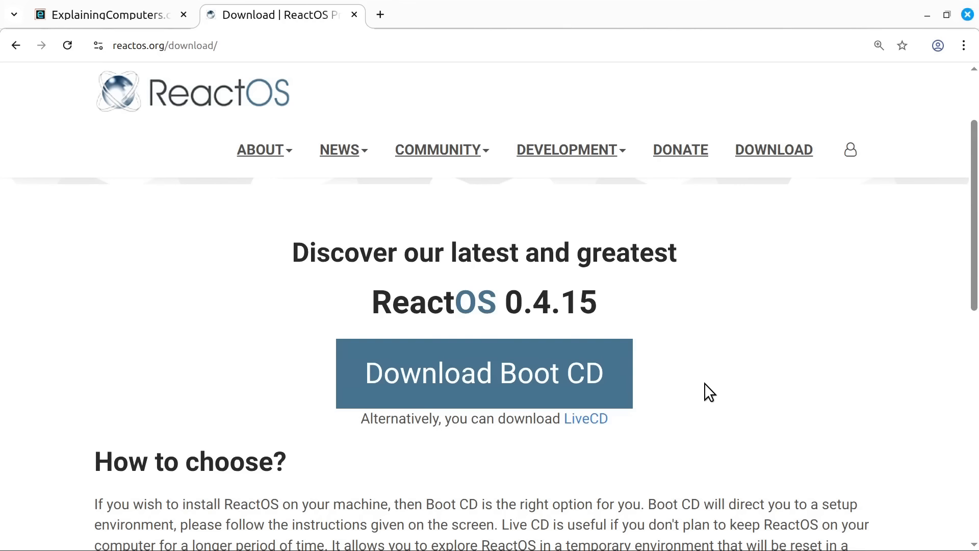
scroll(585, 467, down, 15)
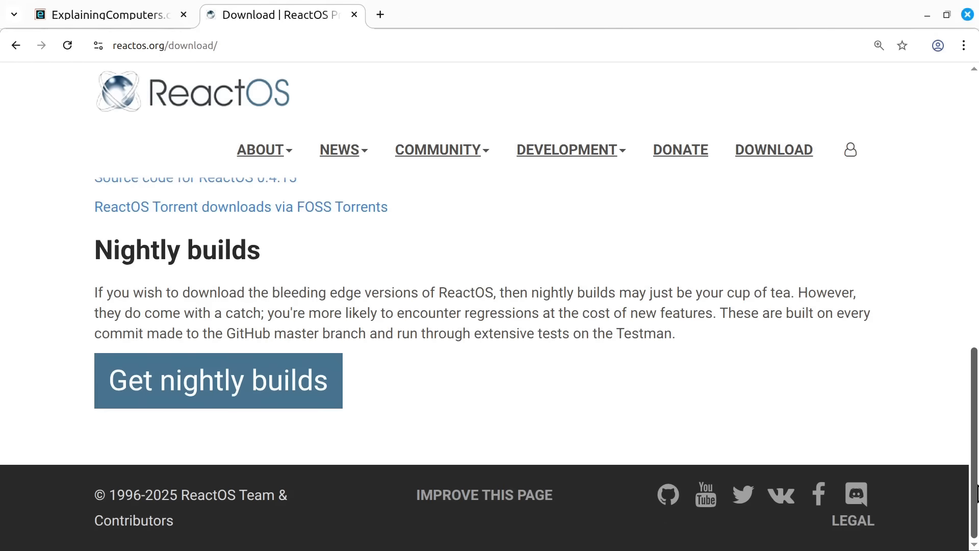
click(298, 386)
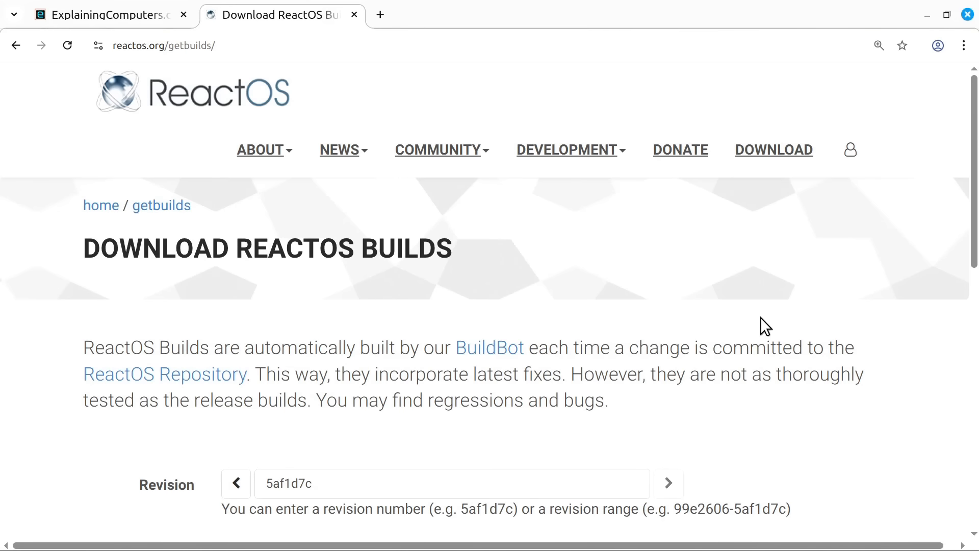
Step: Search the nightly builds for Boot CDs of the x64 MSVC Debug type only, with all other image types excluded
scroll(961, 203, down, 5)
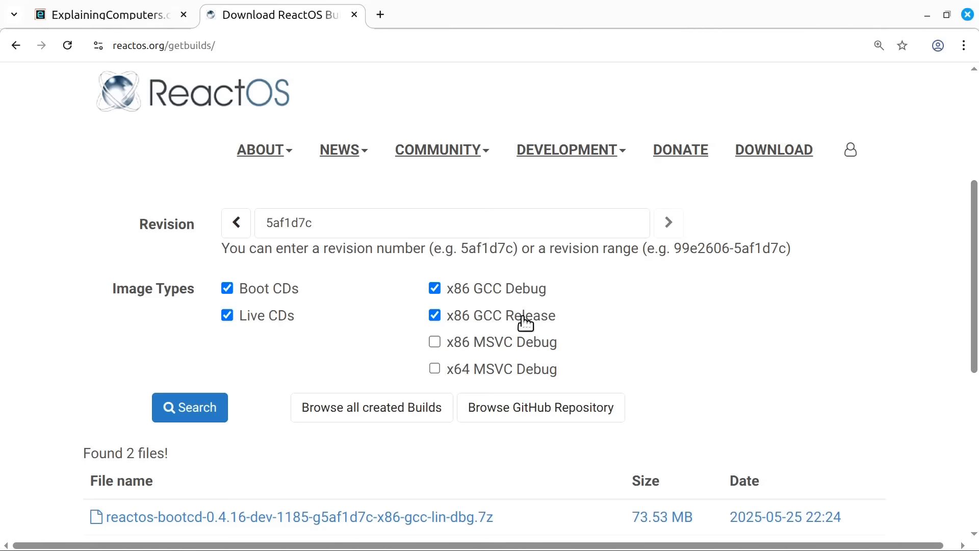
click(228, 316)
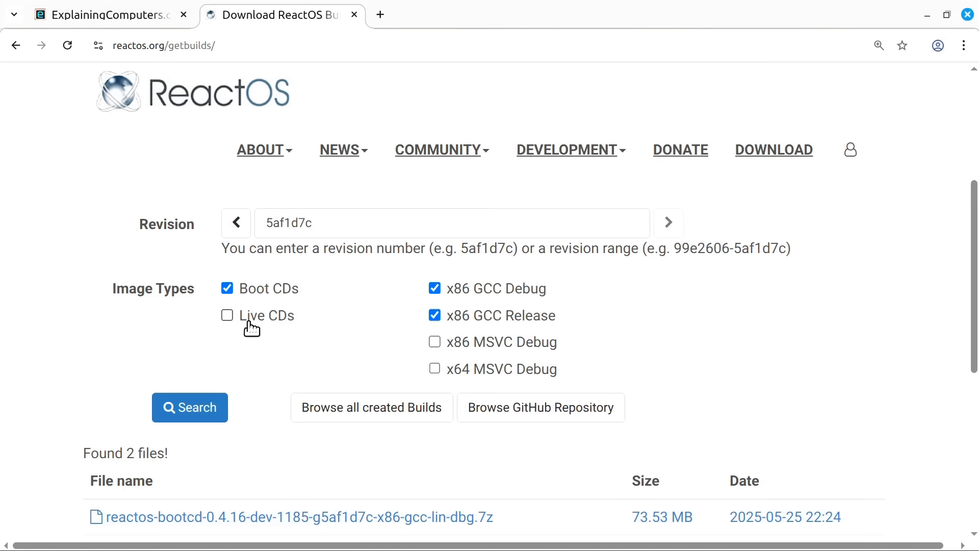
click(434, 369)
click(434, 315)
click(434, 288)
click(197, 408)
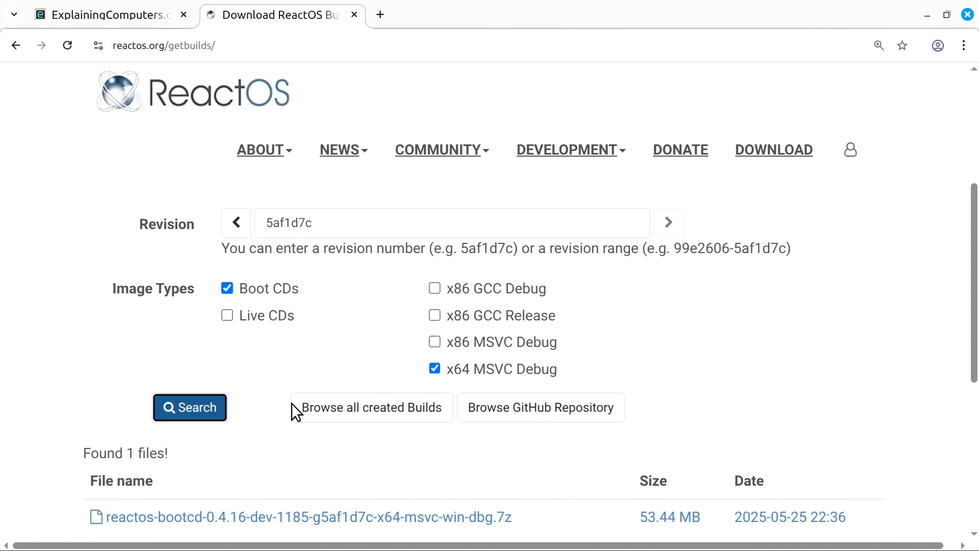
drag(969, 255, 969, 325)
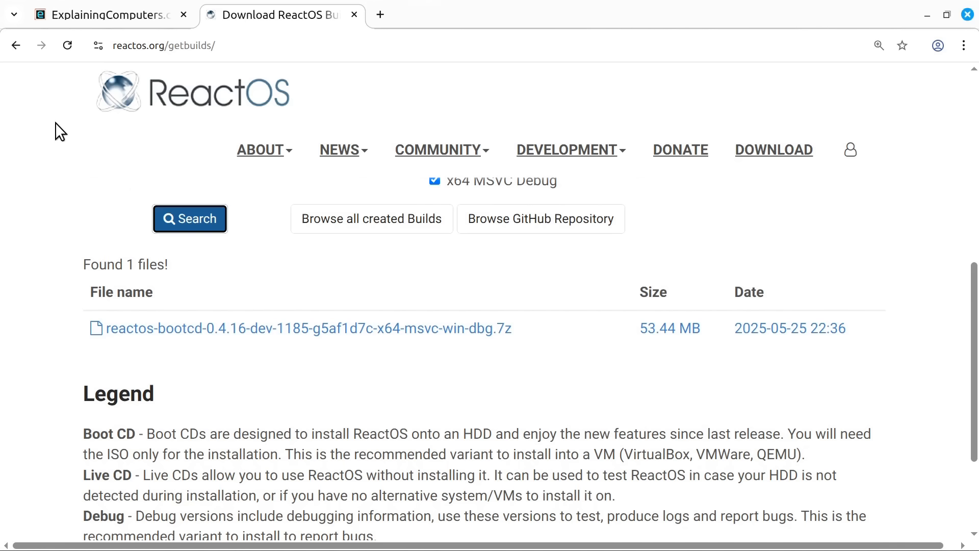
Step: Return to the download page, request the ReactOS 0.4.15 LiveCD without donating, accept the privacy notice and cancel saving the zip
click(16, 46)
drag(970, 382, 902, 142)
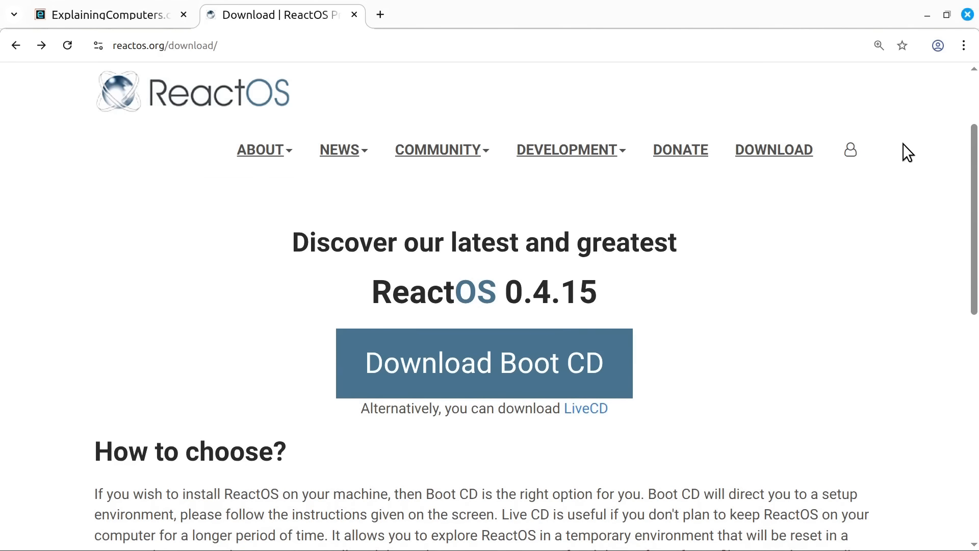
click(582, 408)
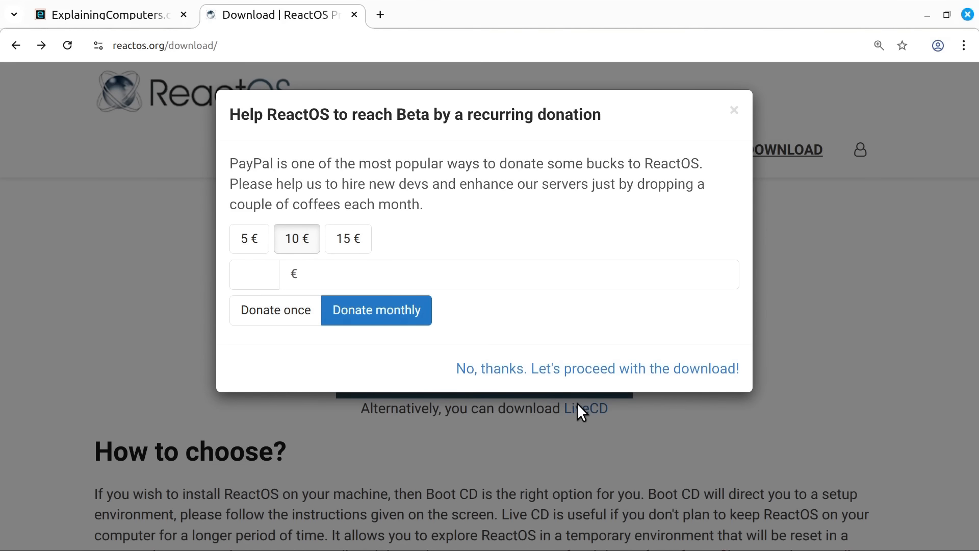
click(536, 368)
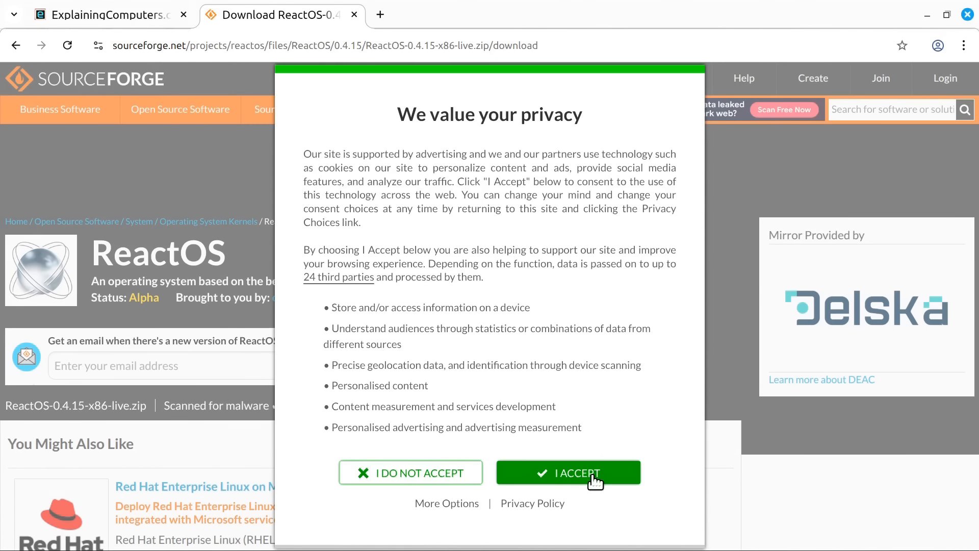
click(594, 473)
double_click(377, 196)
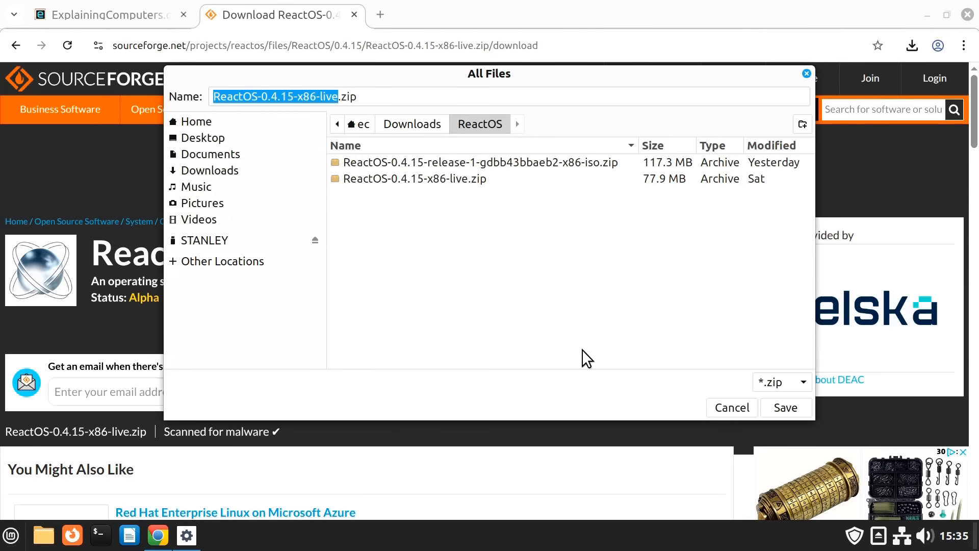
click(724, 405)
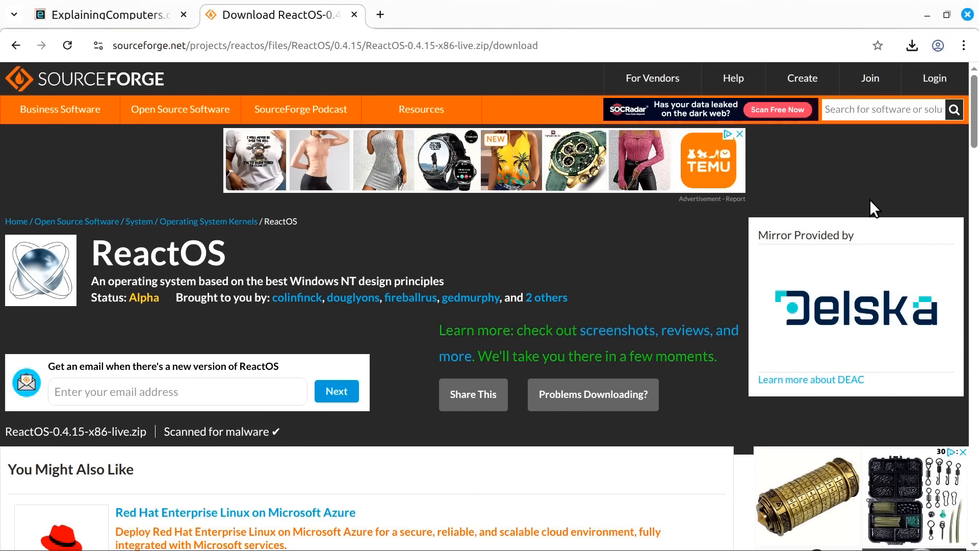
Step: Switch to balenaEtcher and flash the ReactOS live ISO to the STANLEY USB disk, authenticating with the account password
click(931, 11)
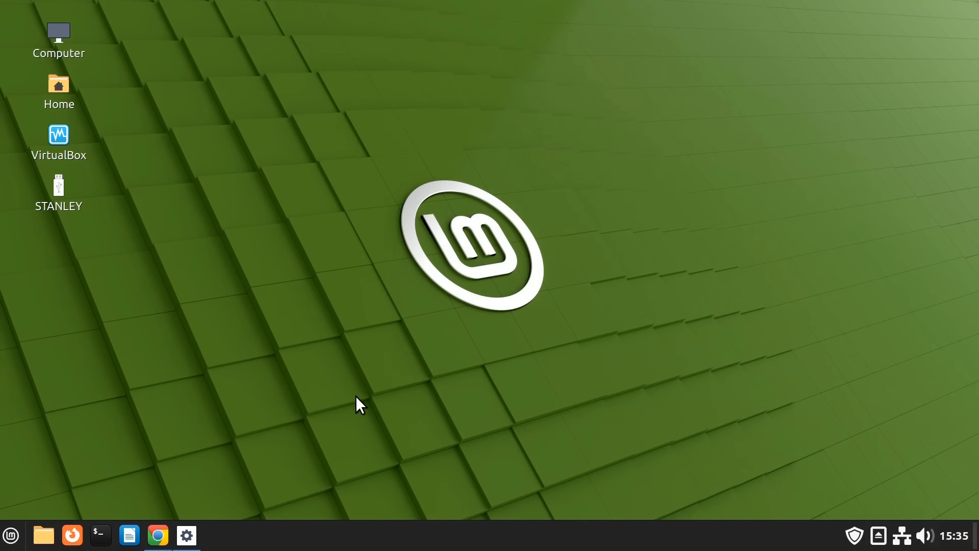
click(198, 533)
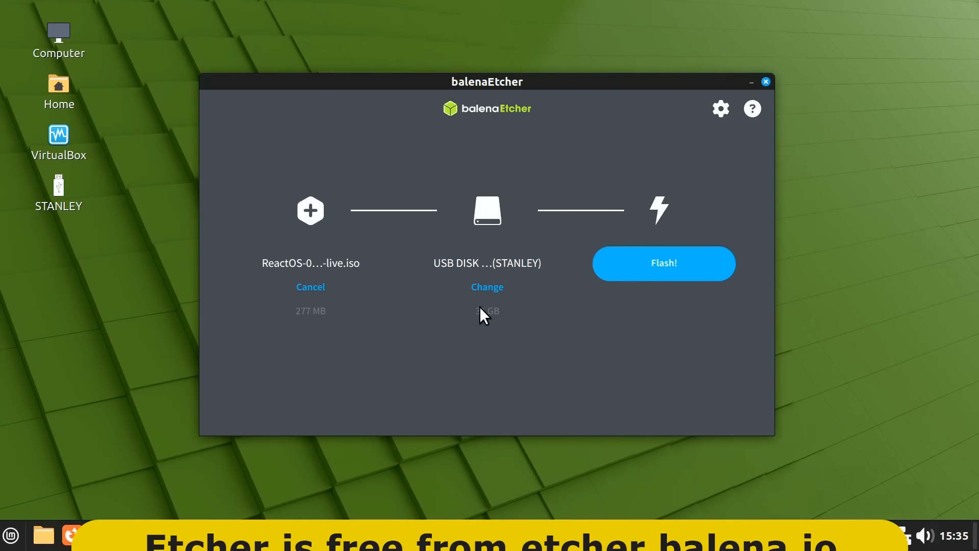
click(668, 259)
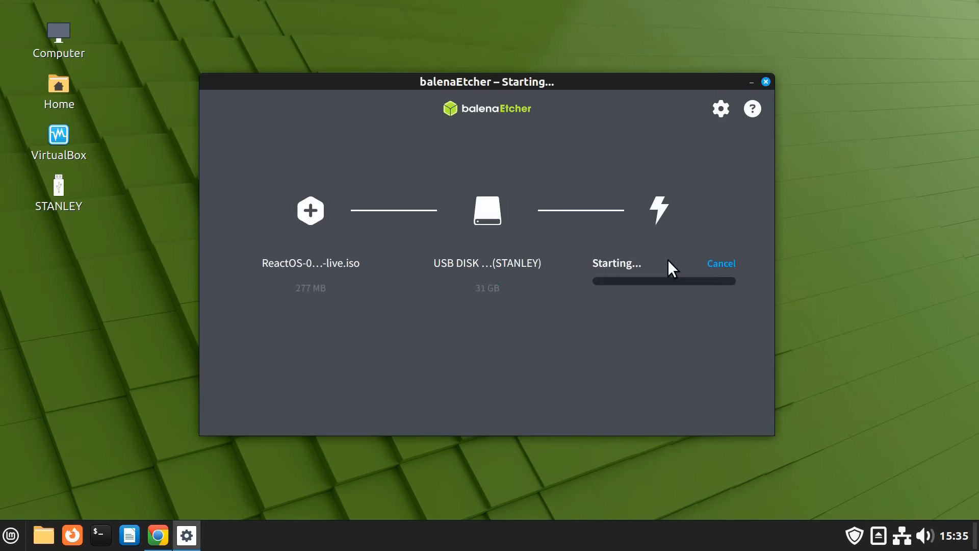
text(•••••••••••)
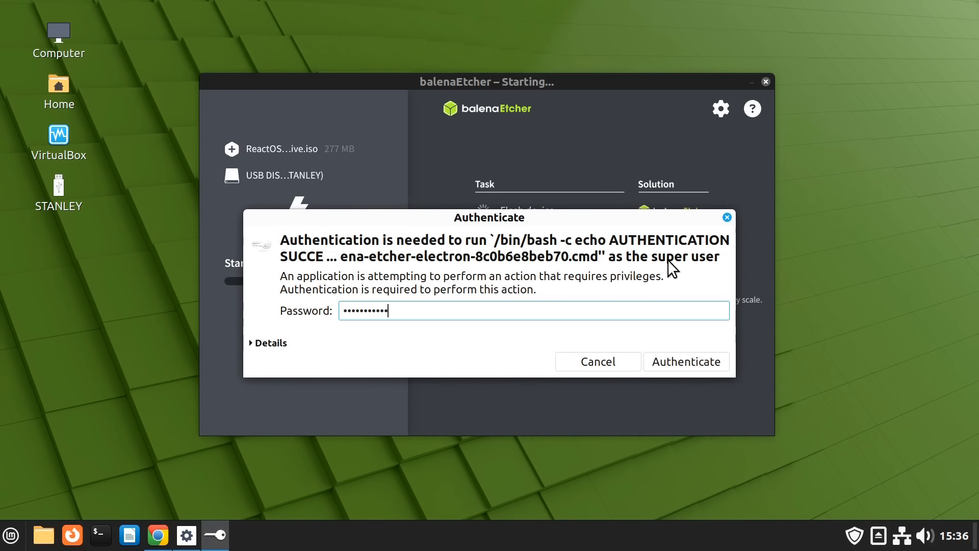
key(Return)
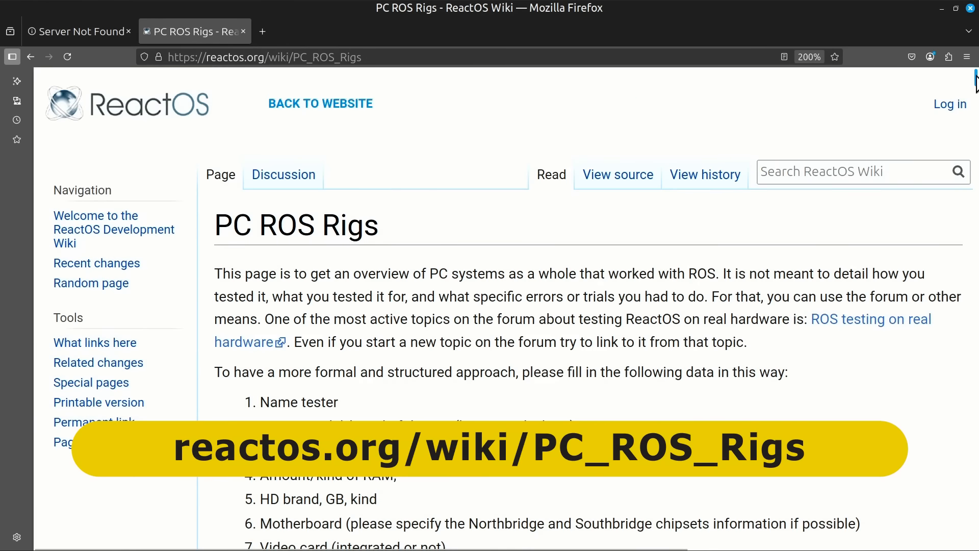
Step: Examine the tested PC systems on the PC ROS Rigs page of the ReactOS wiki in Firefox
drag(975, 77, 976, 169)
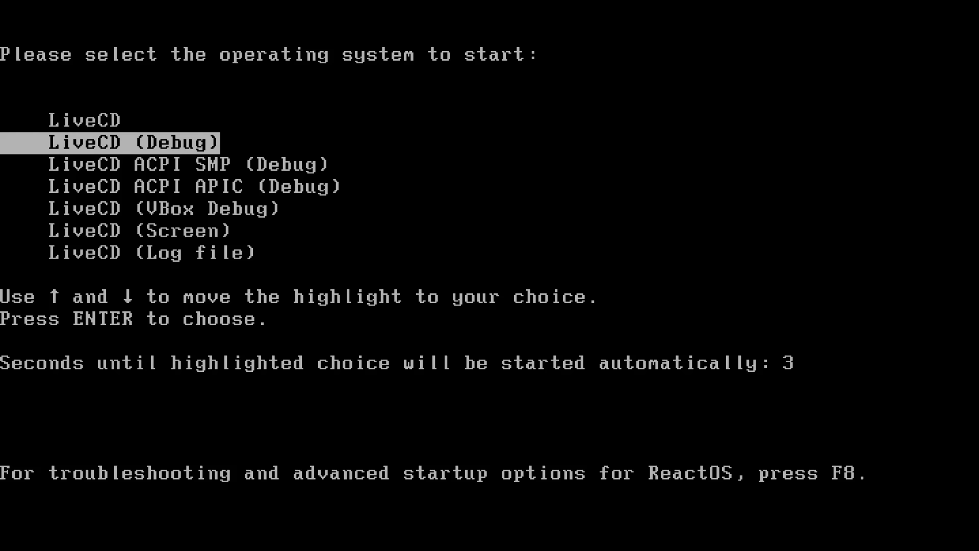
Step: Choose to start ReactOS normally in the advanced startup options and boot the plain LiveCD entry
key(Down)
key(Down)
key(Down)
key(Up)
key(Up)
key(Up)
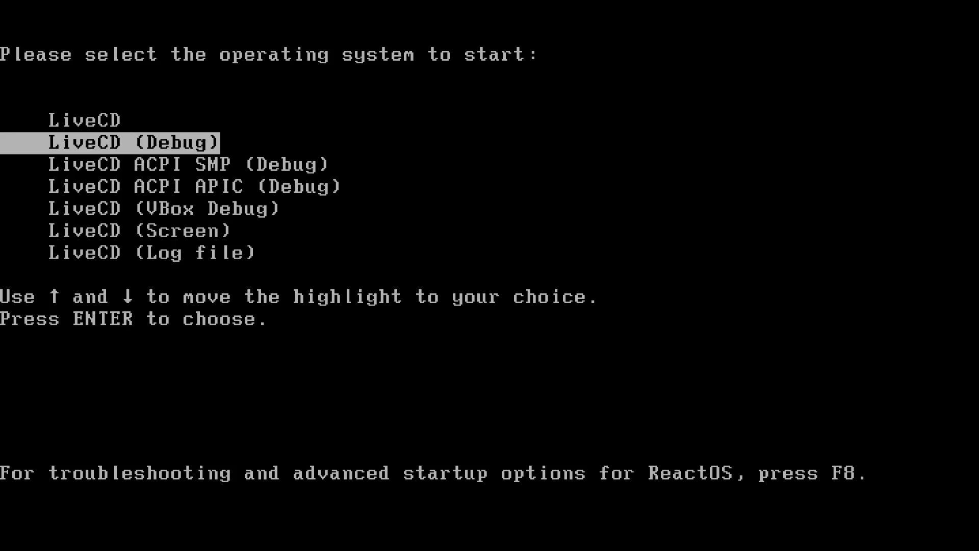
key(F8)
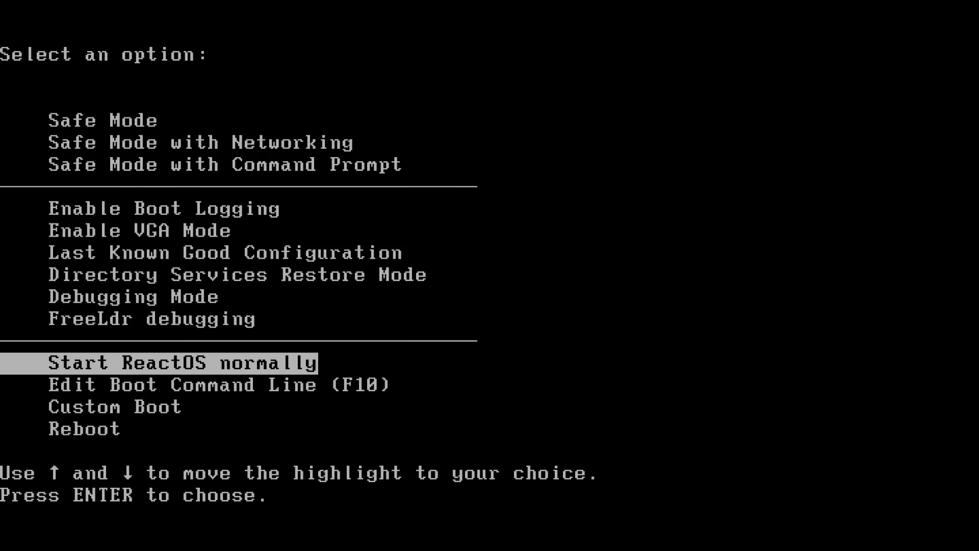
key(Down)
key(Up)
key(Return)
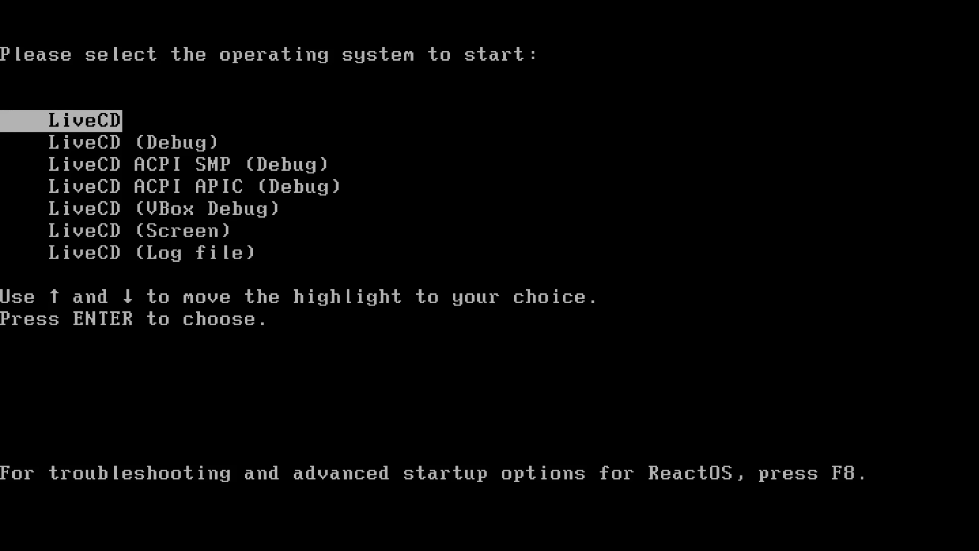
key(Return)
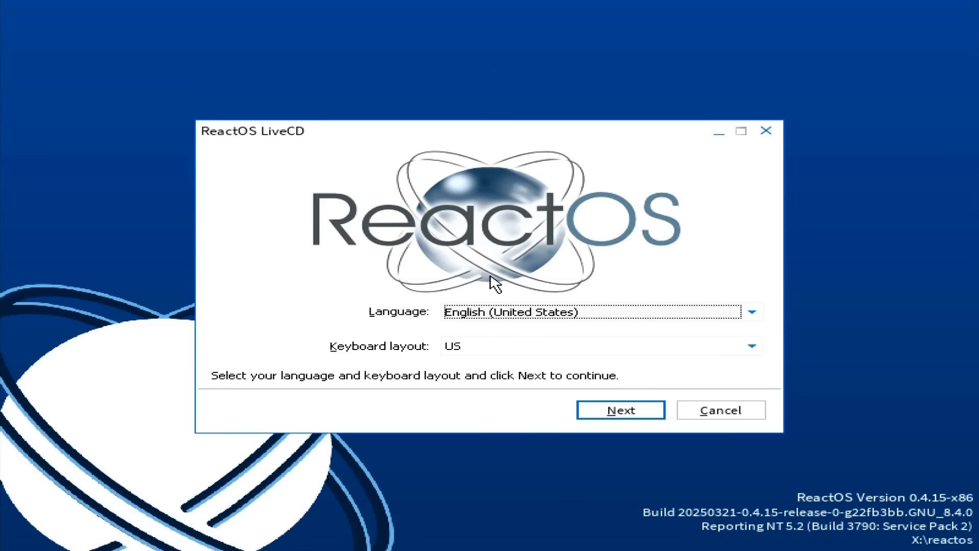
Step: Set the LiveCD language to English (United Kingdom) and run the ReactOS Live CD
click(644, 309)
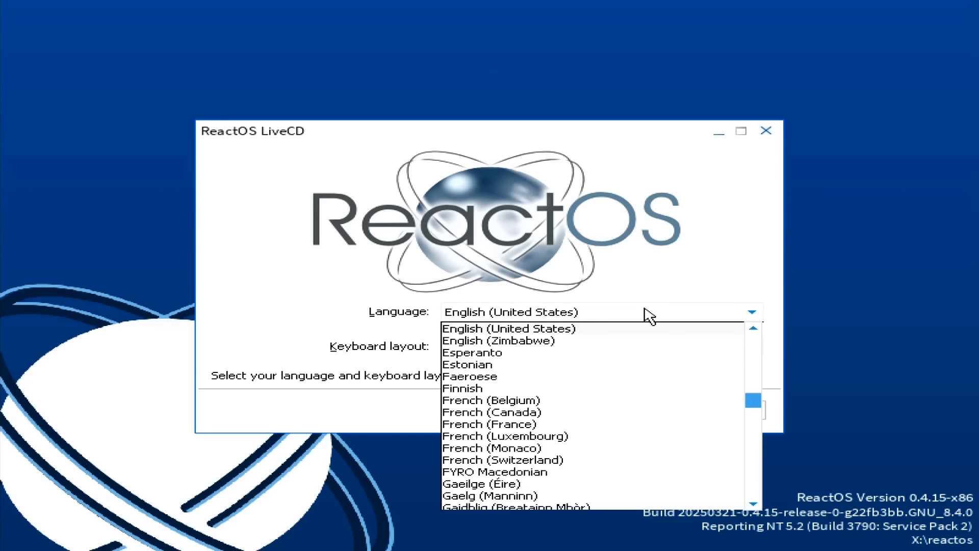
key(Up)
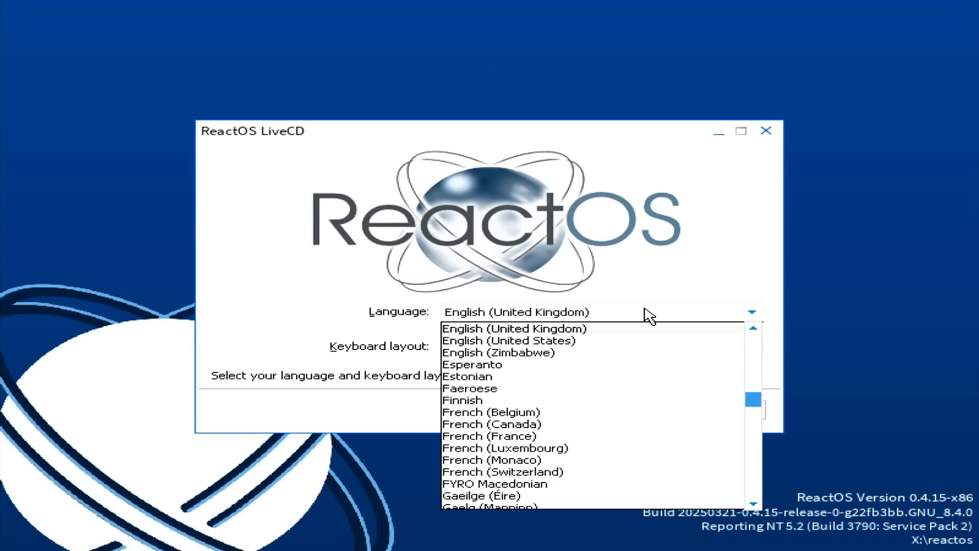
click(625, 327)
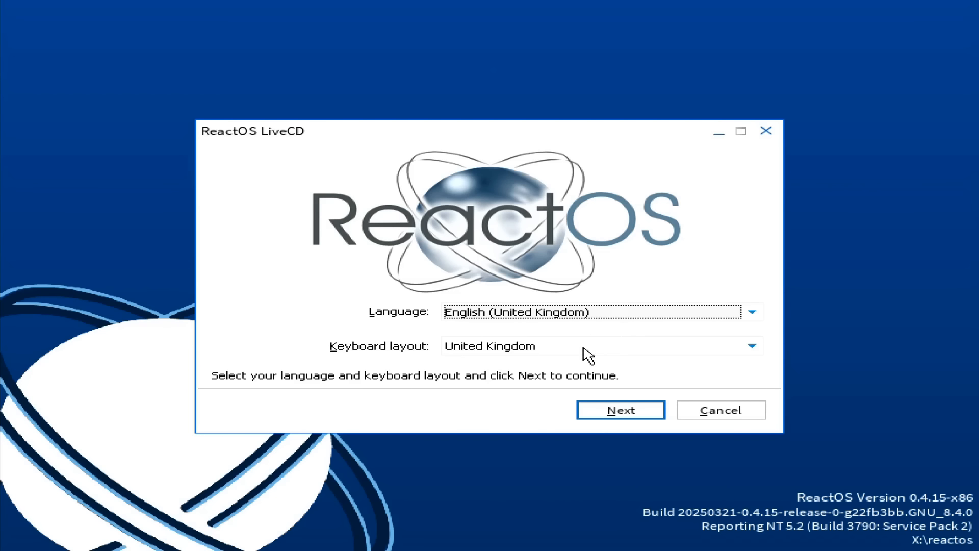
click(618, 411)
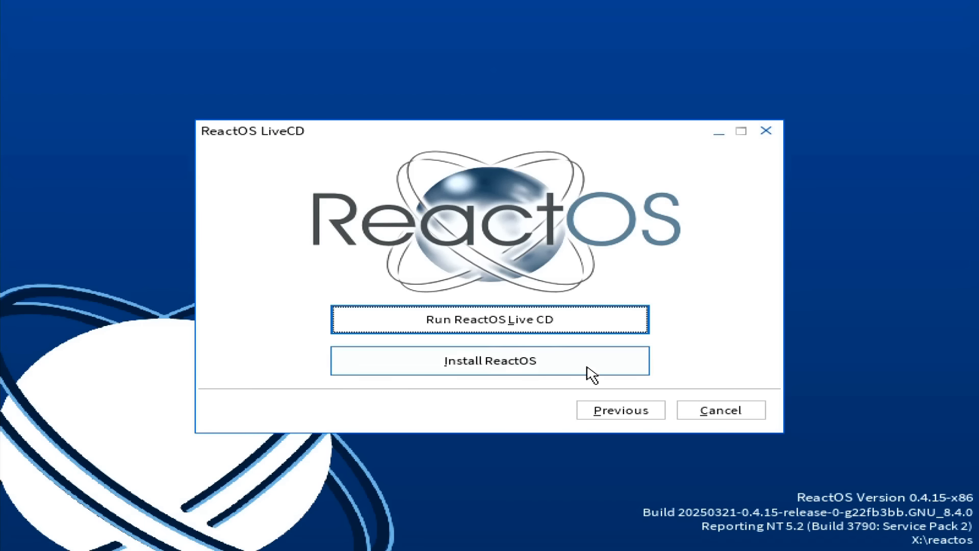
click(534, 332)
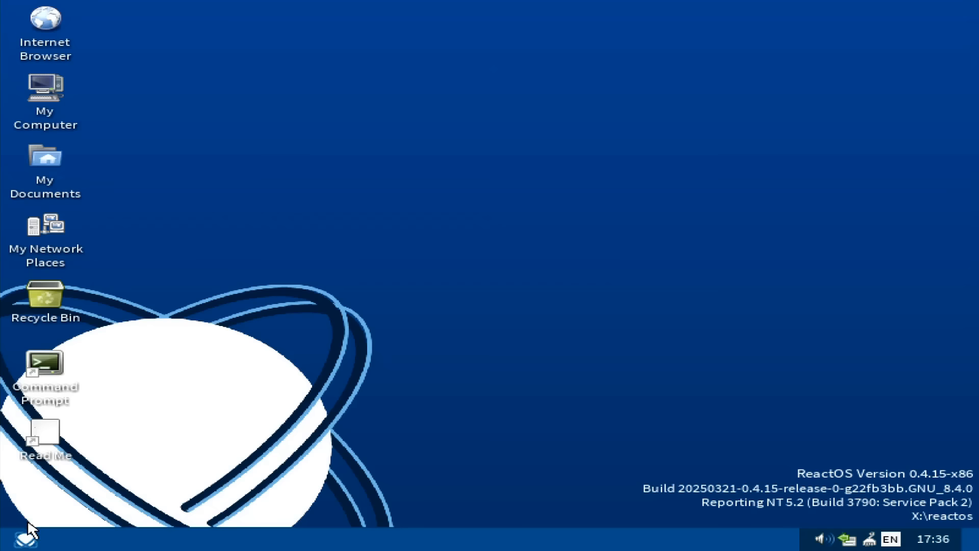
Step: Launch Notepad from the Accessories programs on the ReactOS live desktop
click(26, 543)
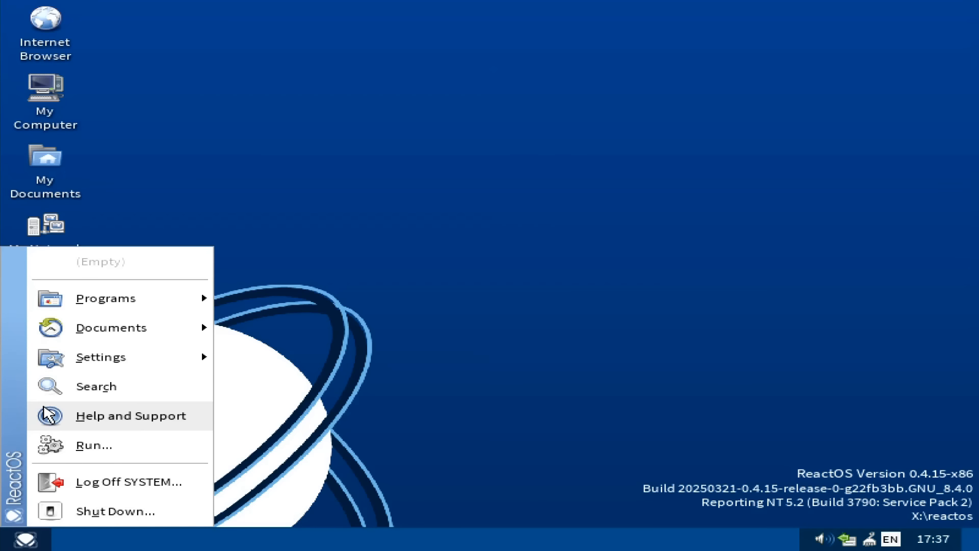
mouse_move(124, 304)
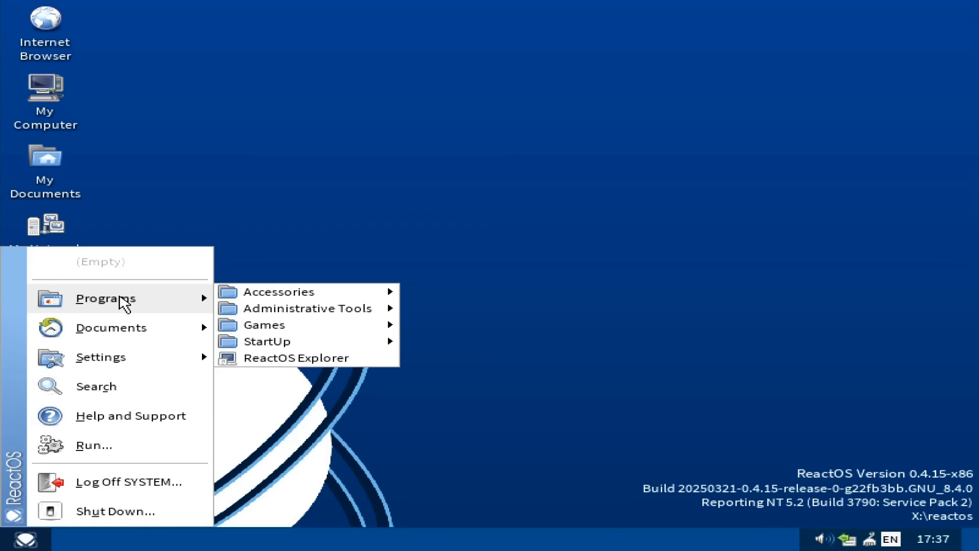
mouse_move(258, 297)
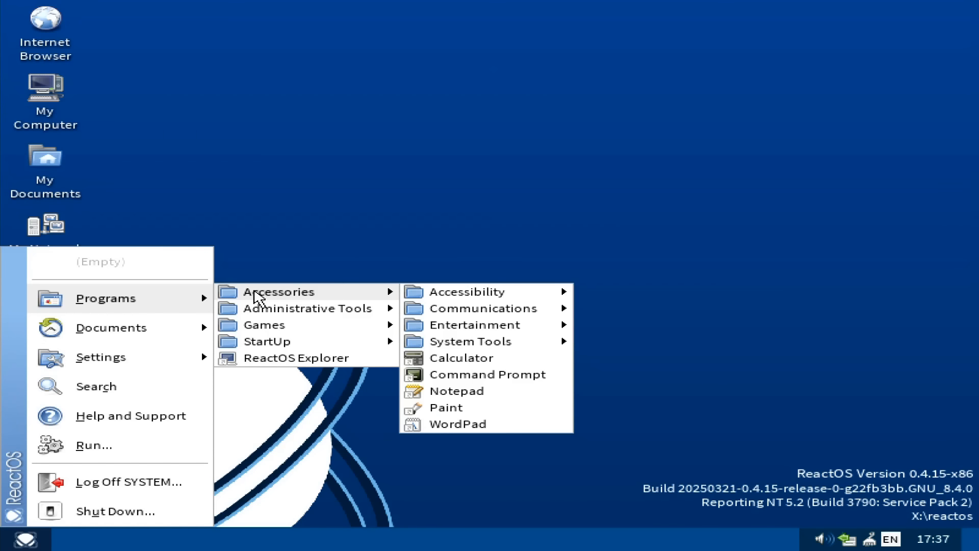
mouse_move(443, 332)
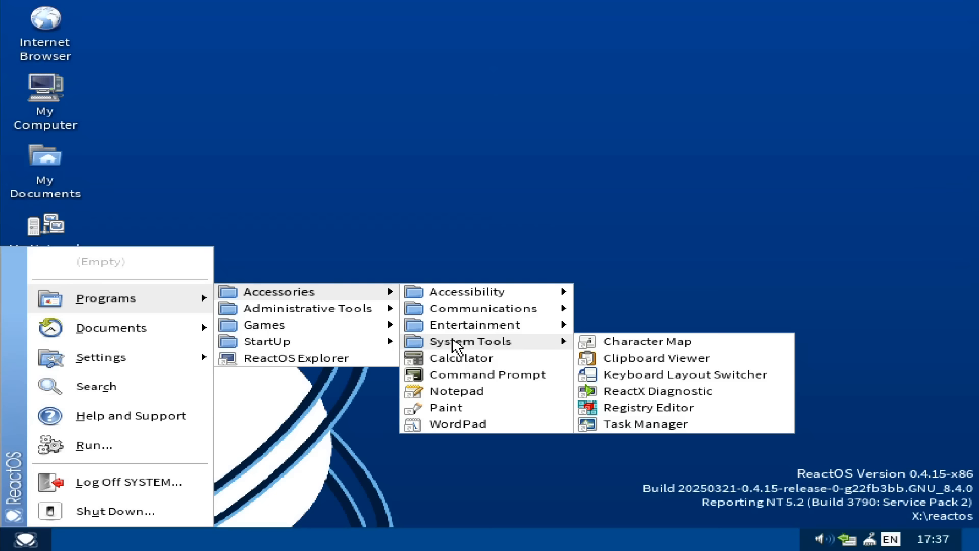
click(449, 395)
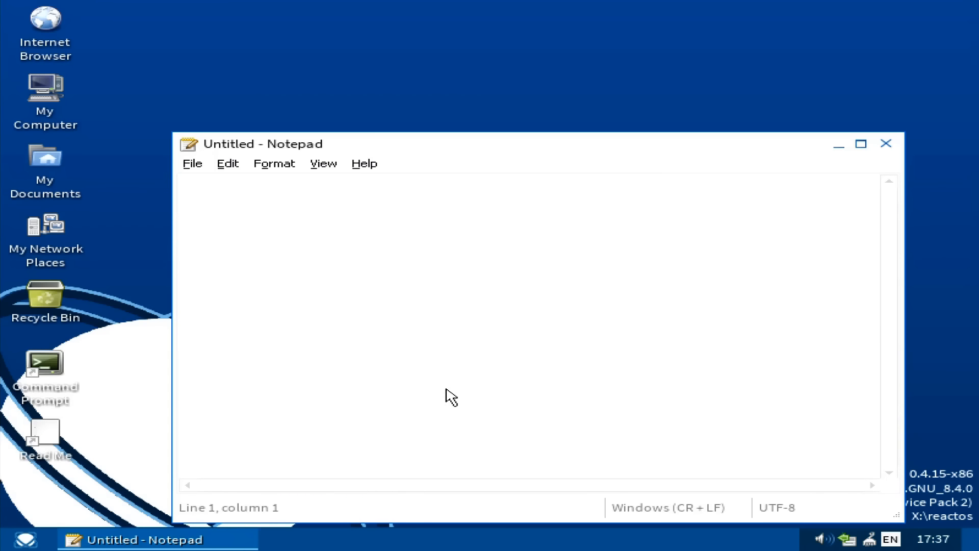
Step: Launch Paint from the Accessories and move its window clear of the desktop icons
click(23, 541)
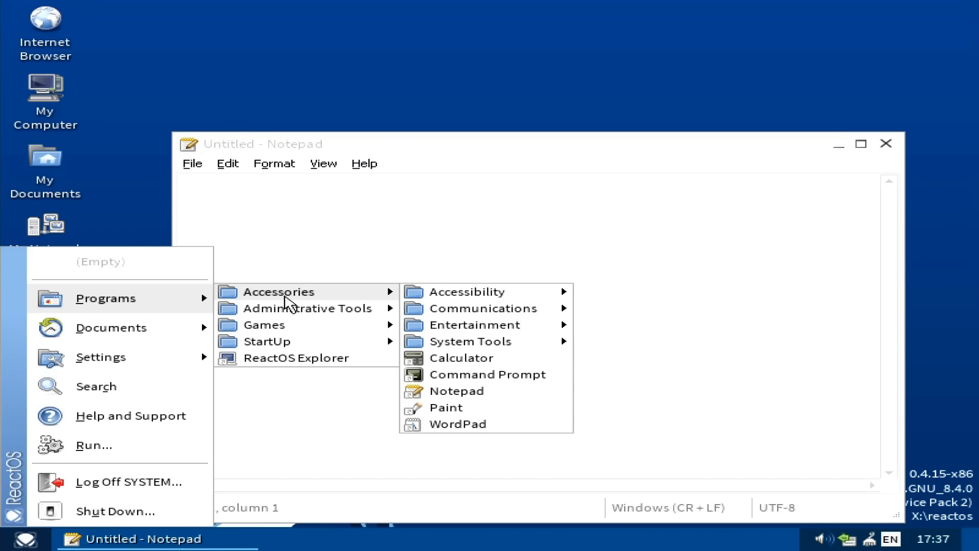
click(461, 407)
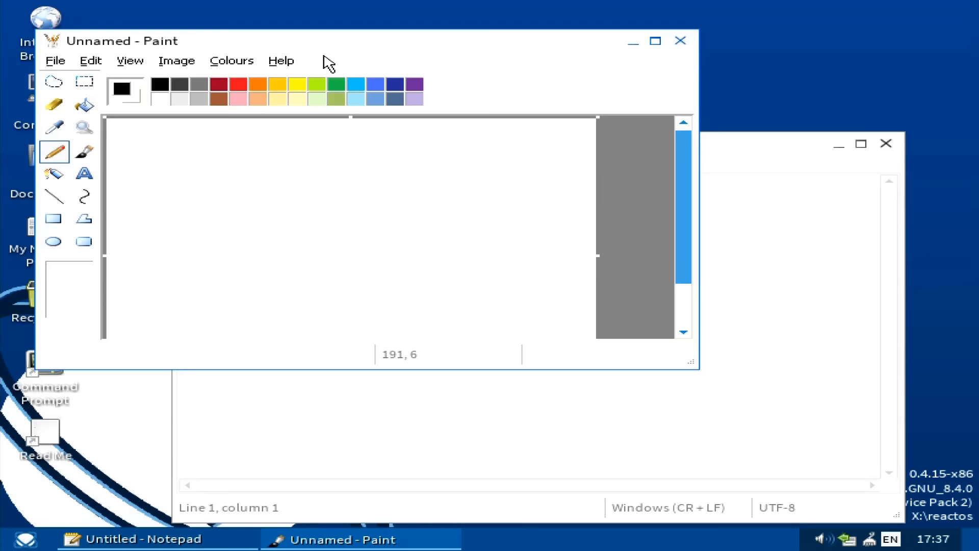
drag(312, 49, 537, 49)
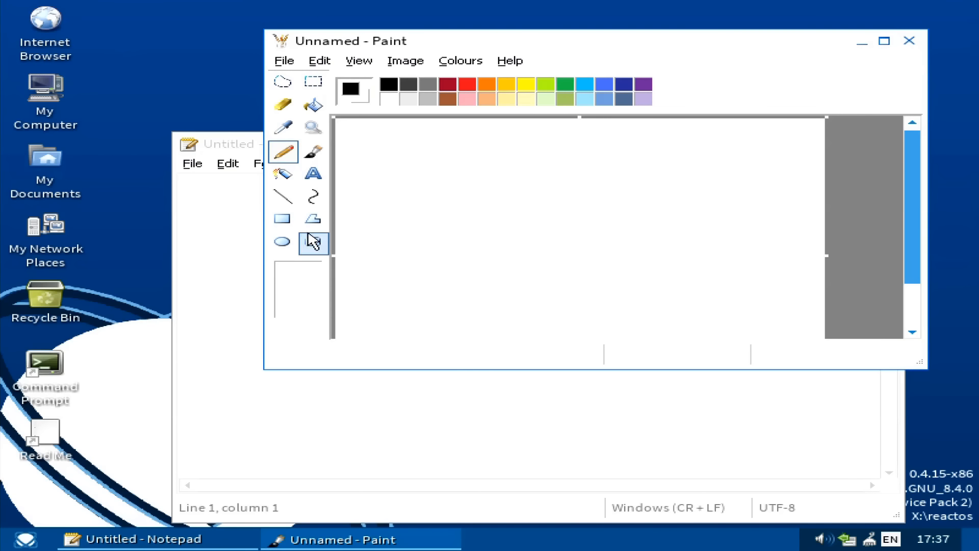
Step: Launch Solitaire from the installed games
click(26, 539)
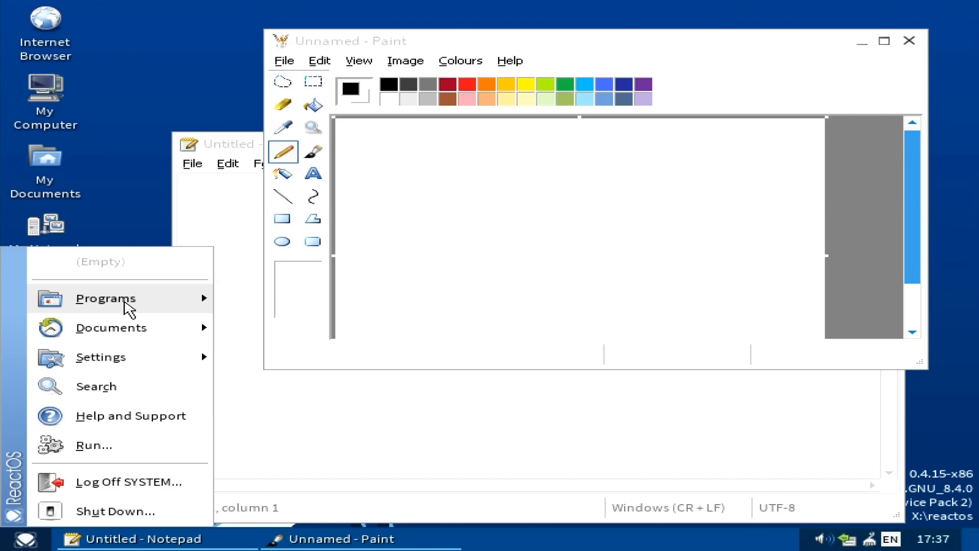
mouse_move(127, 306)
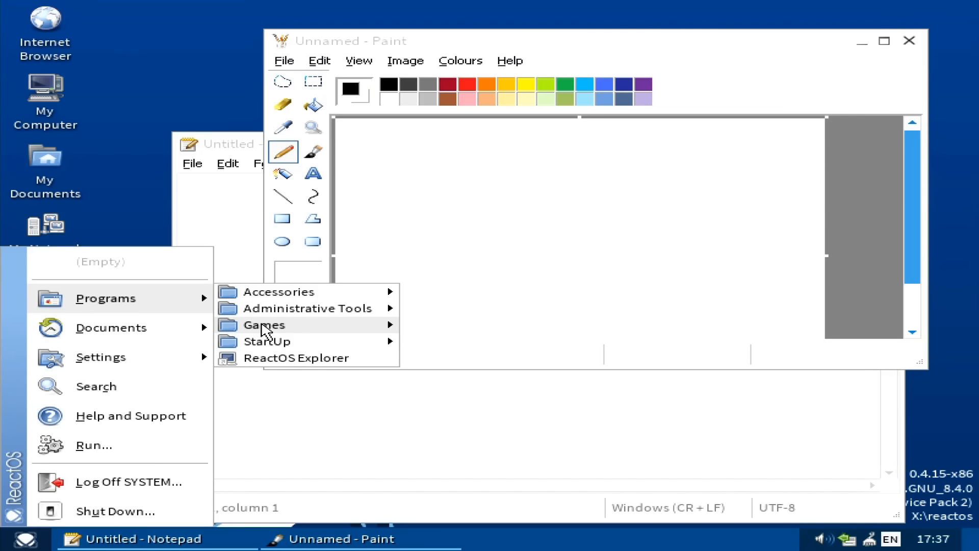
mouse_move(264, 330)
click(440, 329)
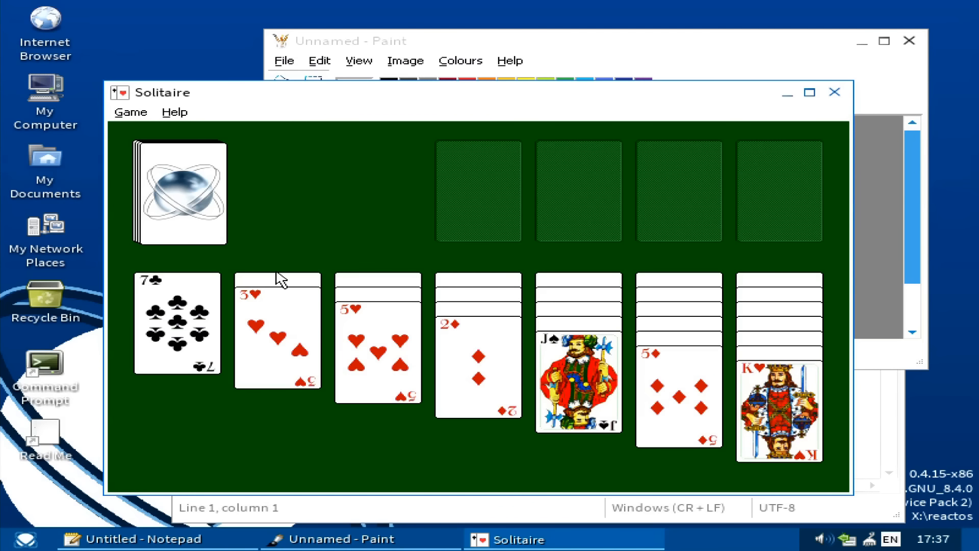
Step: Deal cards from the Solitaire stock until the four of spades is on top of the waste pile
click(159, 203)
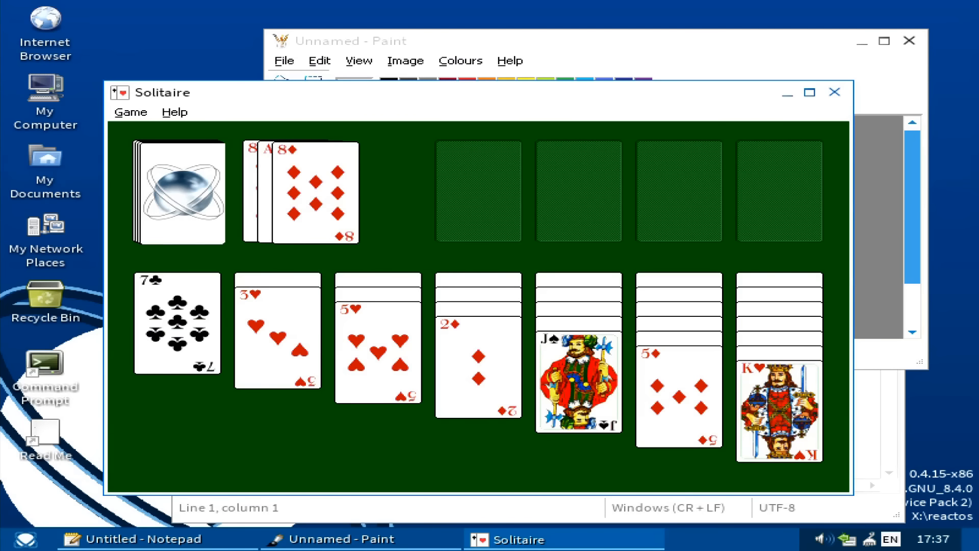
click(159, 202)
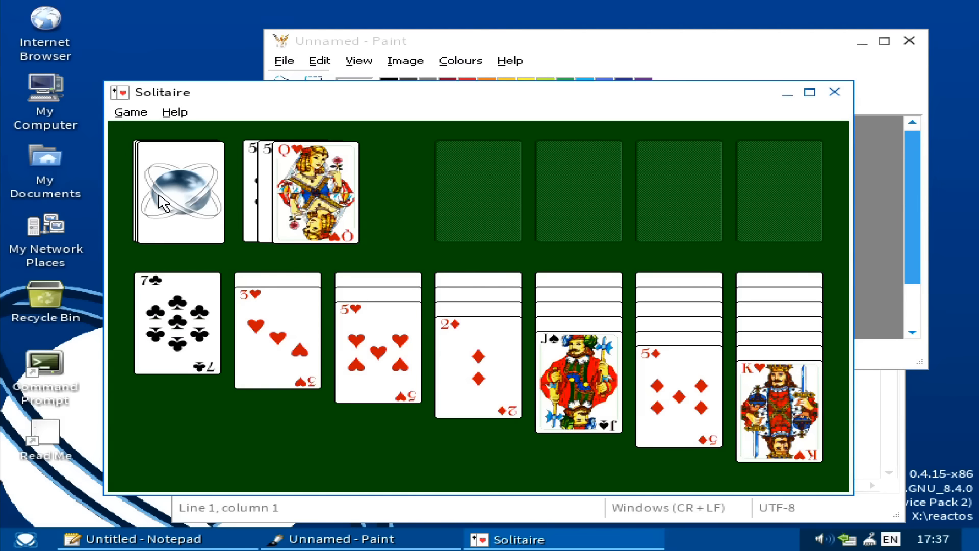
click(163, 204)
click(163, 204)
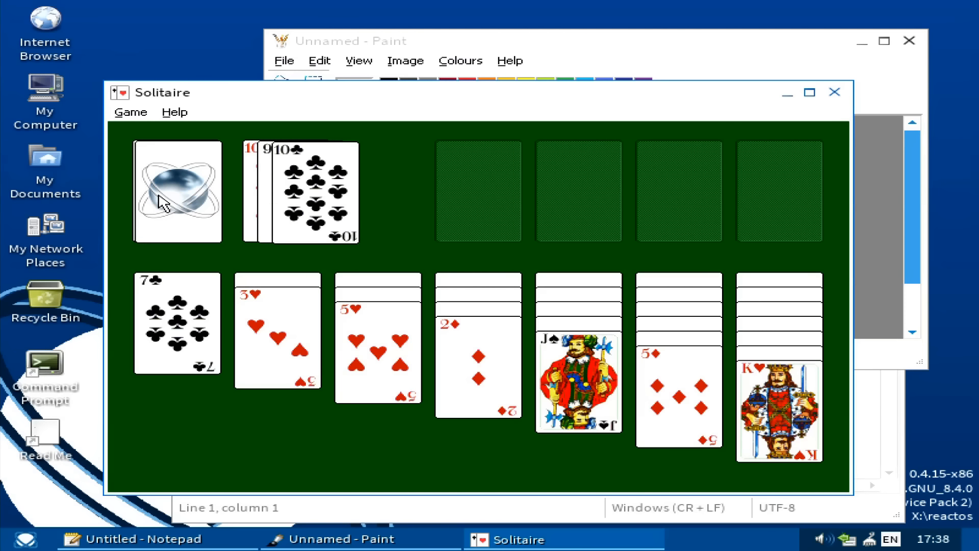
click(164, 204)
click(163, 204)
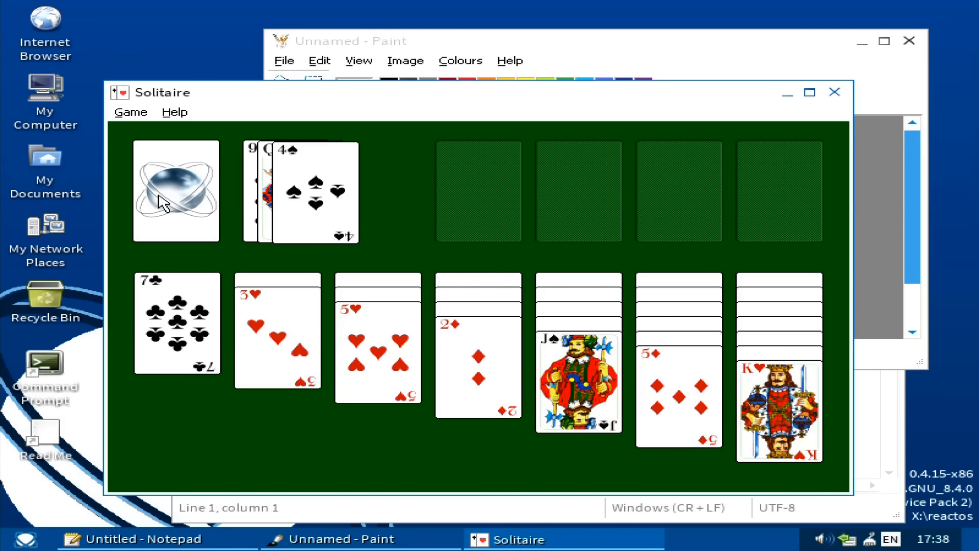
Step: Stack the four of spades and three of hearts on the five of hearts, and turn over the uncovered card
drag(303, 198, 378, 345)
drag(282, 334, 398, 412)
click(279, 337)
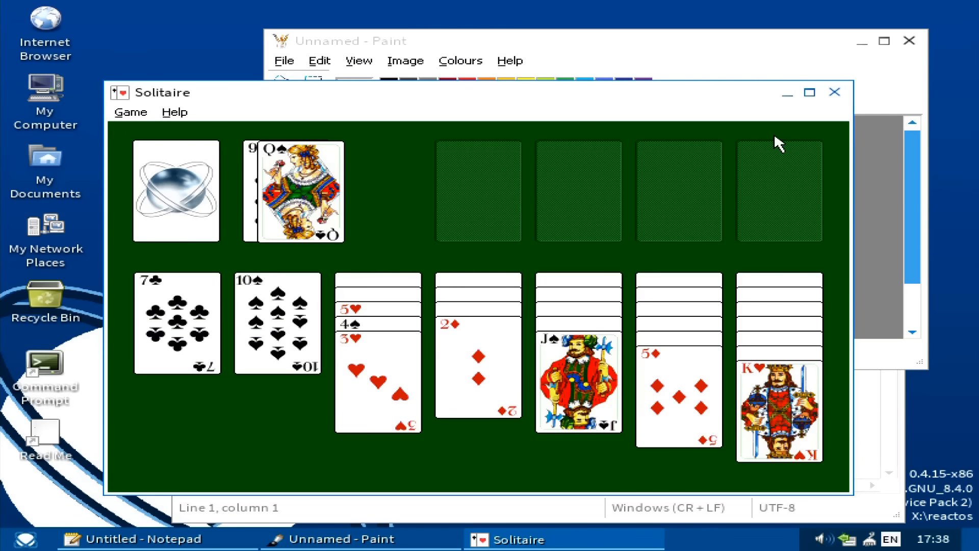
Step: Quit the current Solitaire game and close the Paint and Notepad windows
click(834, 93)
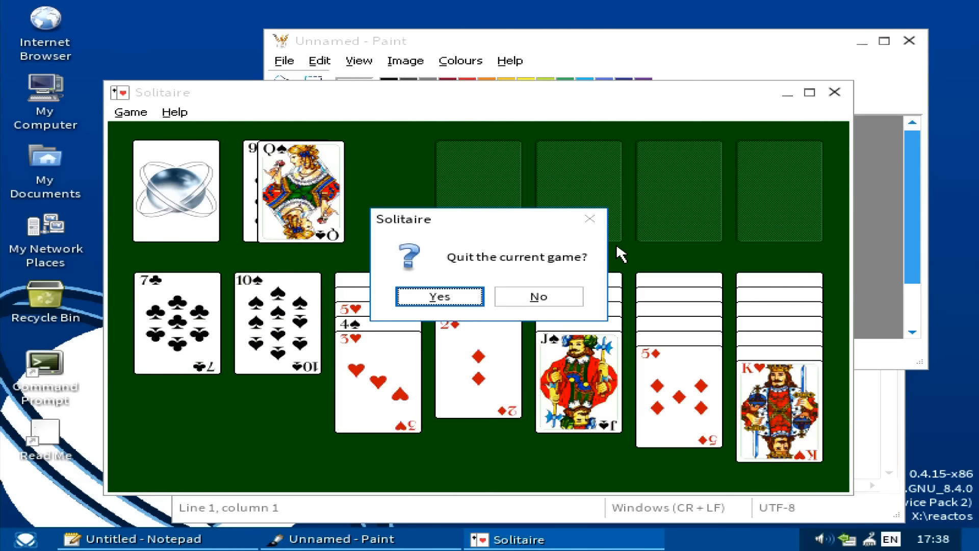
click(475, 296)
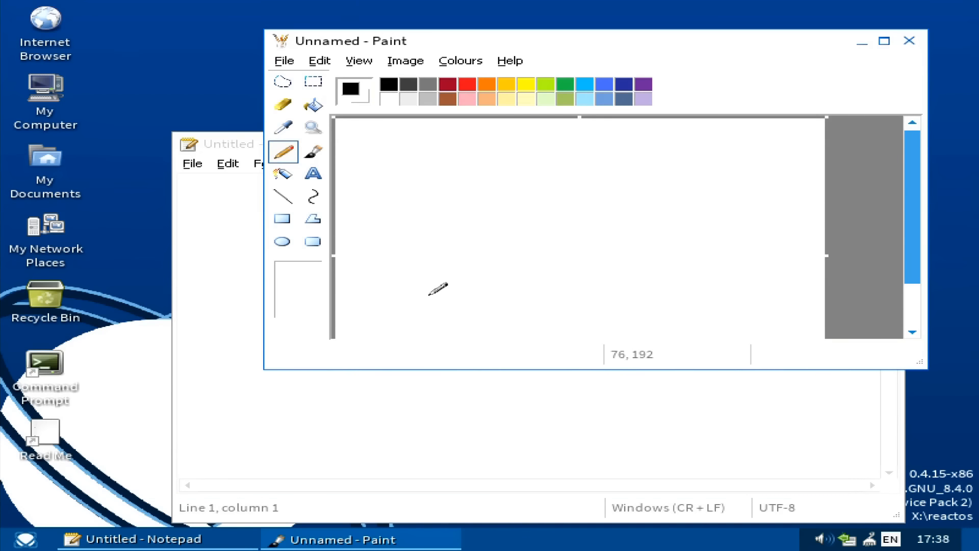
click(909, 40)
click(885, 143)
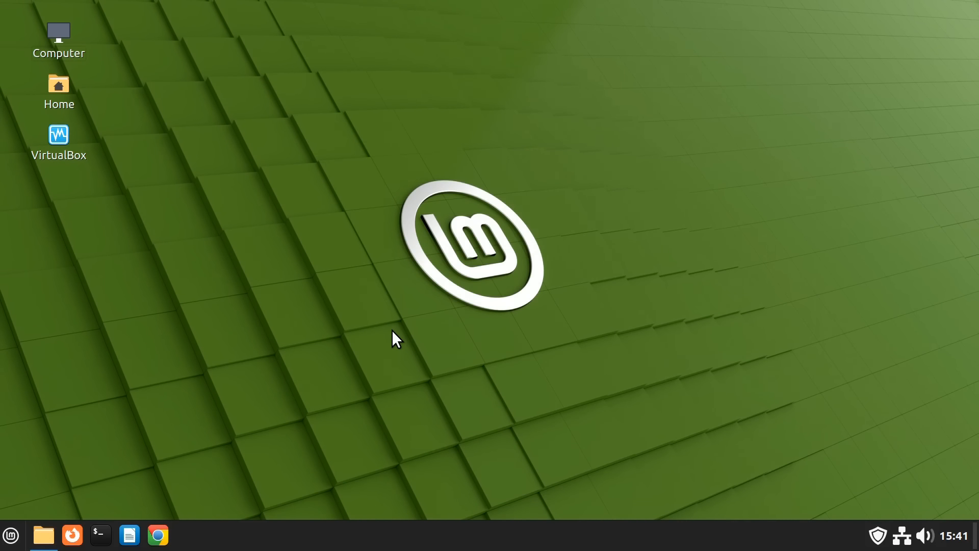
Step: Check the ReactOS release ISO in the Downloads/ReactOS folder, close the file manager and switch to VirtualBox
click(43, 534)
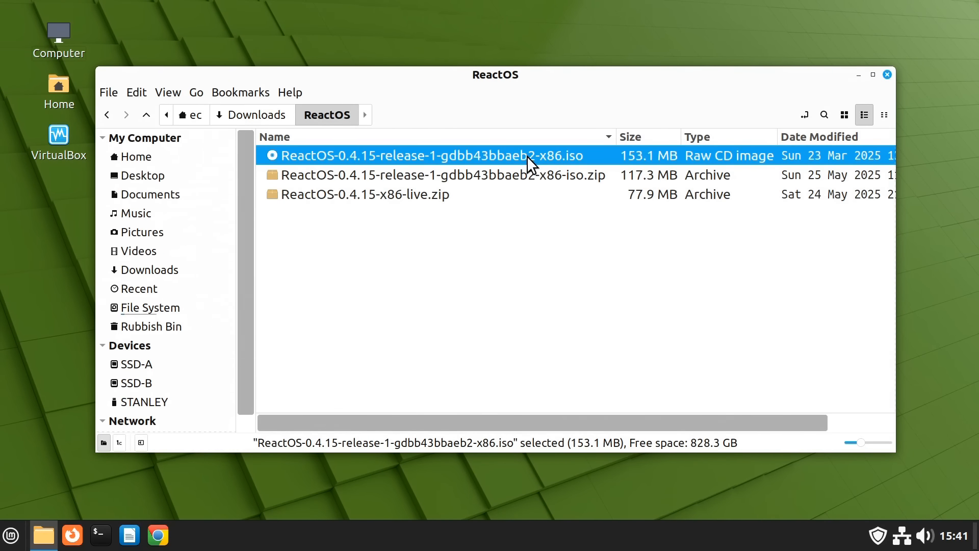
click(887, 74)
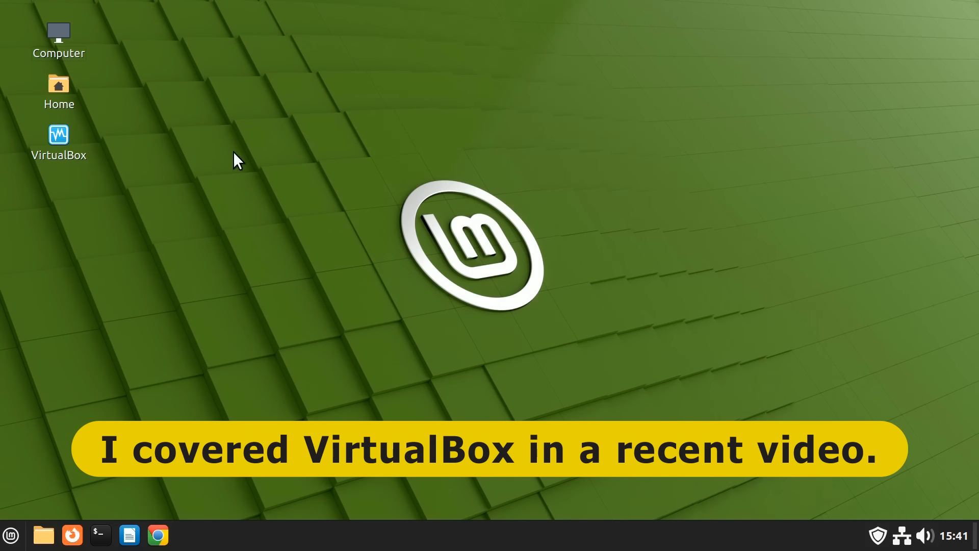
double_click(59, 139)
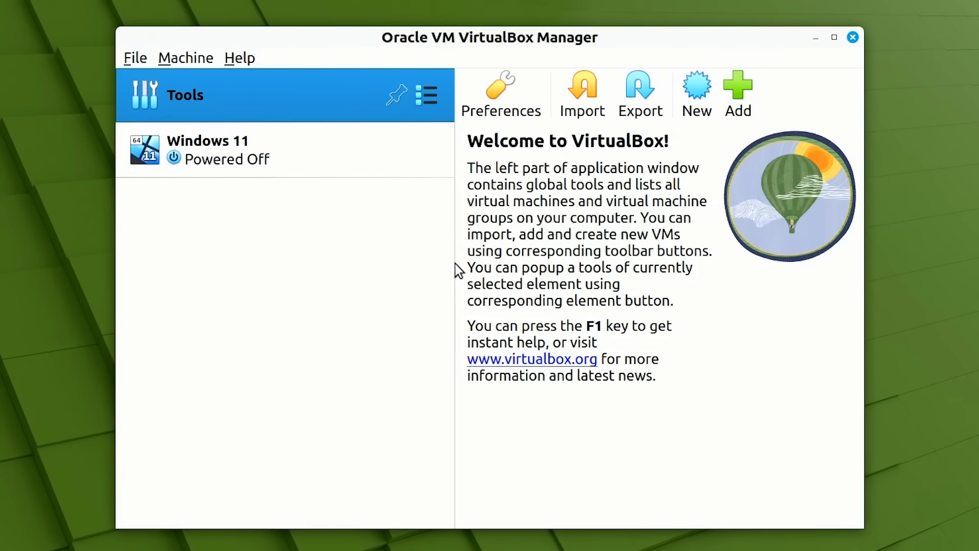
Step: Start a new virtual machine named ReactOS with ReactOS-0.4.15-release-1-gdbb43bbaeb2-x86.iso from Downloads/ReactOS as its ISO image
click(697, 87)
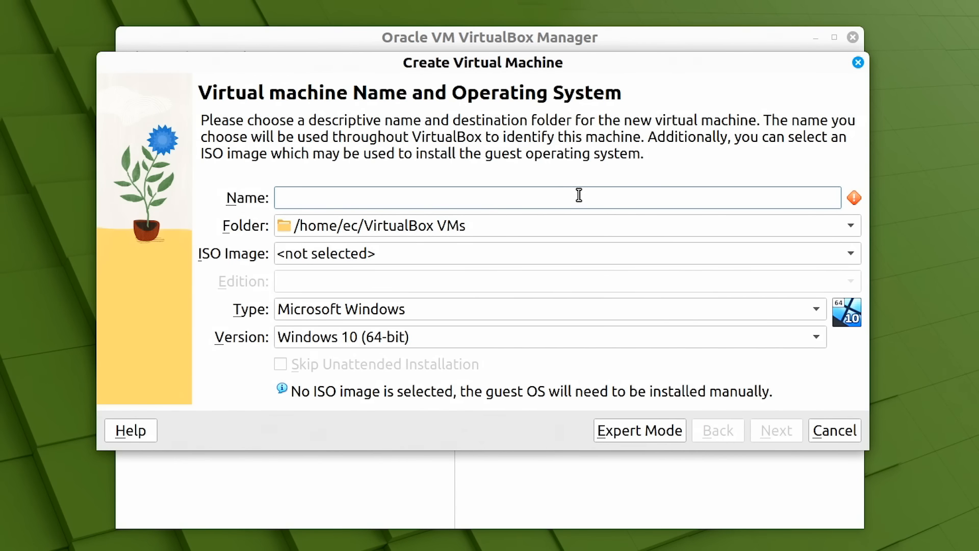
text(ReactOS)
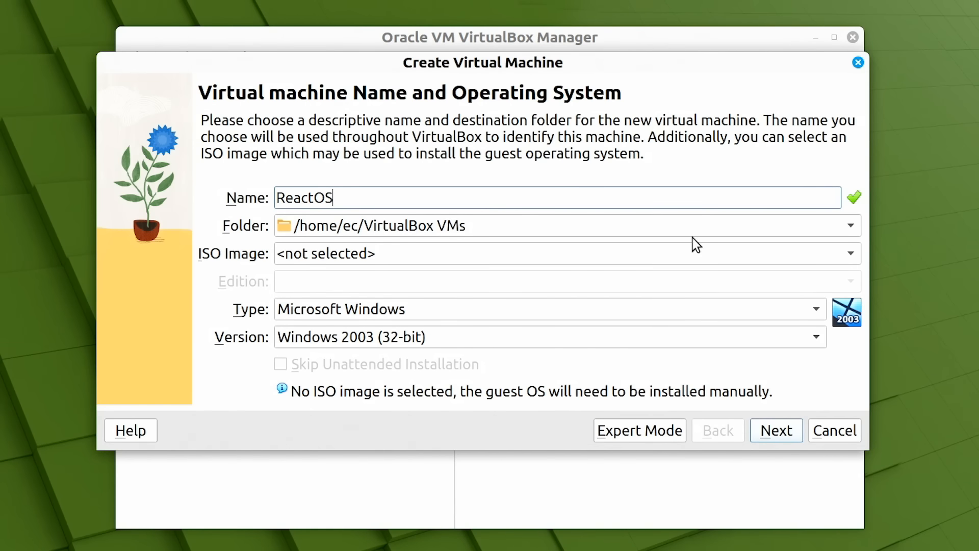
click(851, 255)
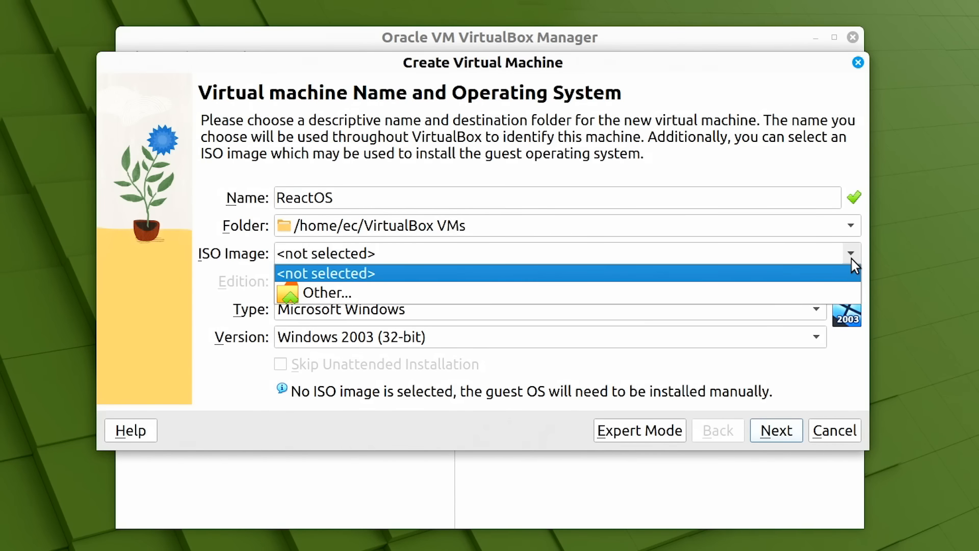
click(783, 289)
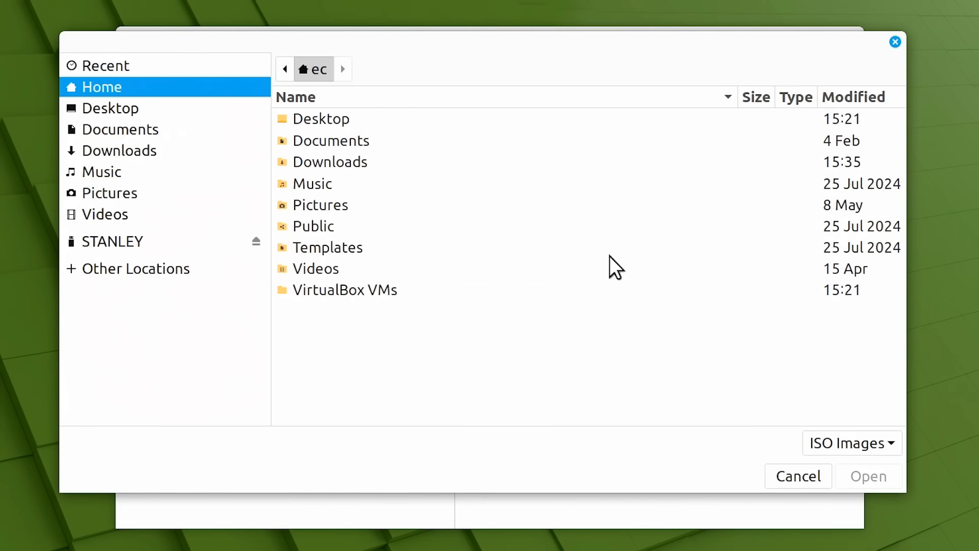
double_click(362, 161)
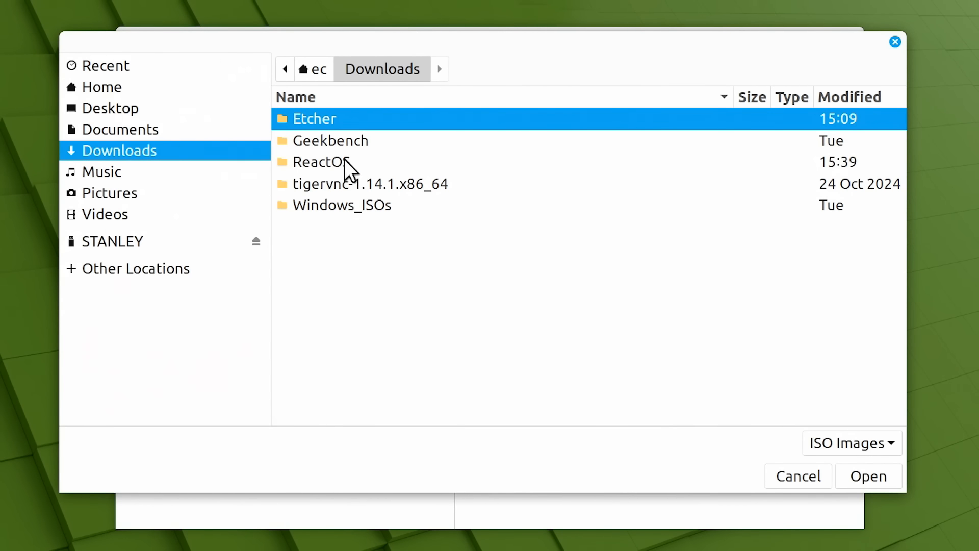
double_click(342, 160)
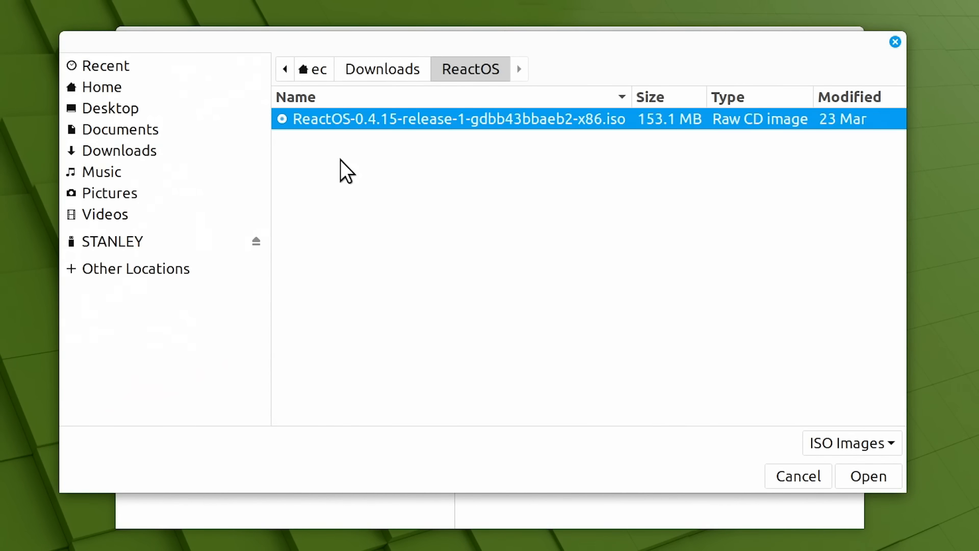
click(850, 475)
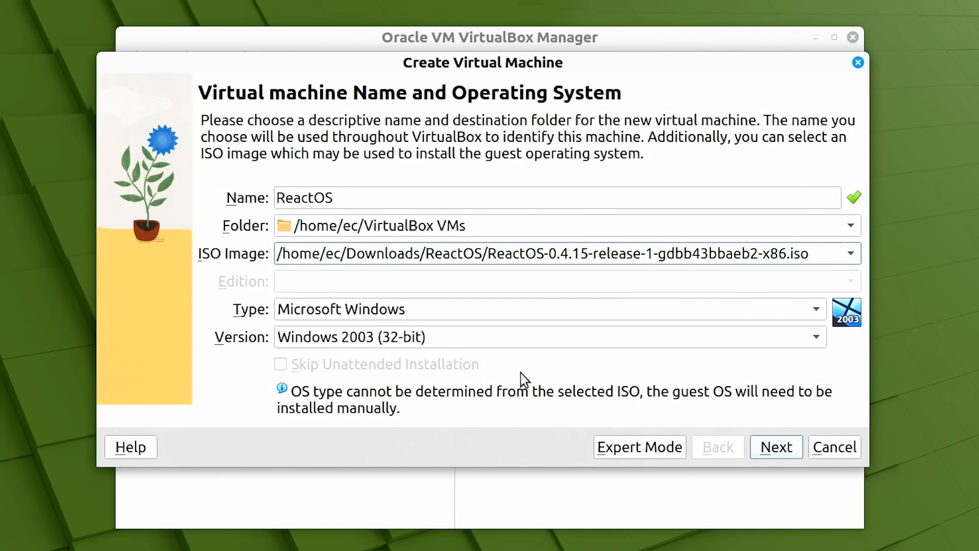
click(773, 447)
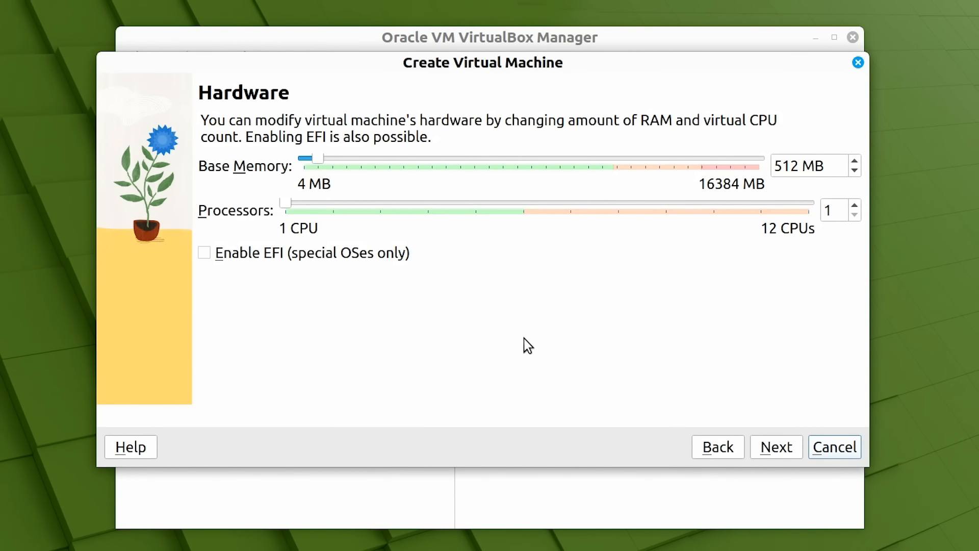
Step: Set the virtual machine's base memory to 4096 MB, keeping 1 processor, and accept the hardware settings
mouse_move(288, 206)
mouse_down()
mouse_move(338, 209)
mouse_move(282, 207)
mouse_up()
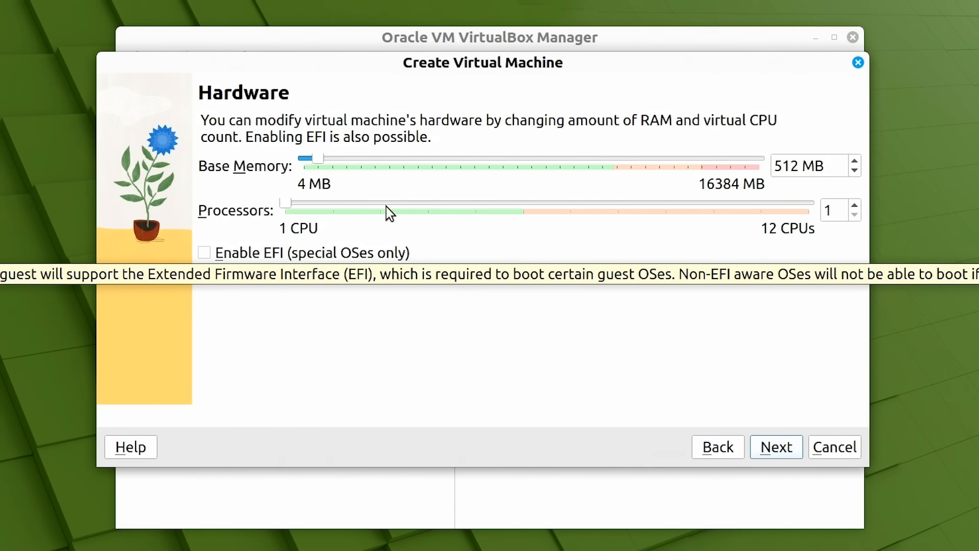
drag(320, 161, 416, 162)
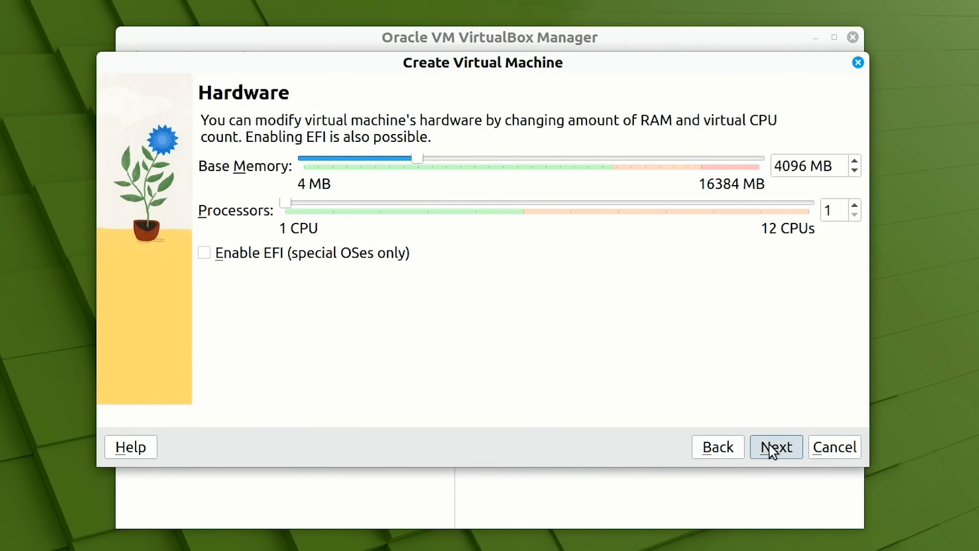
click(774, 447)
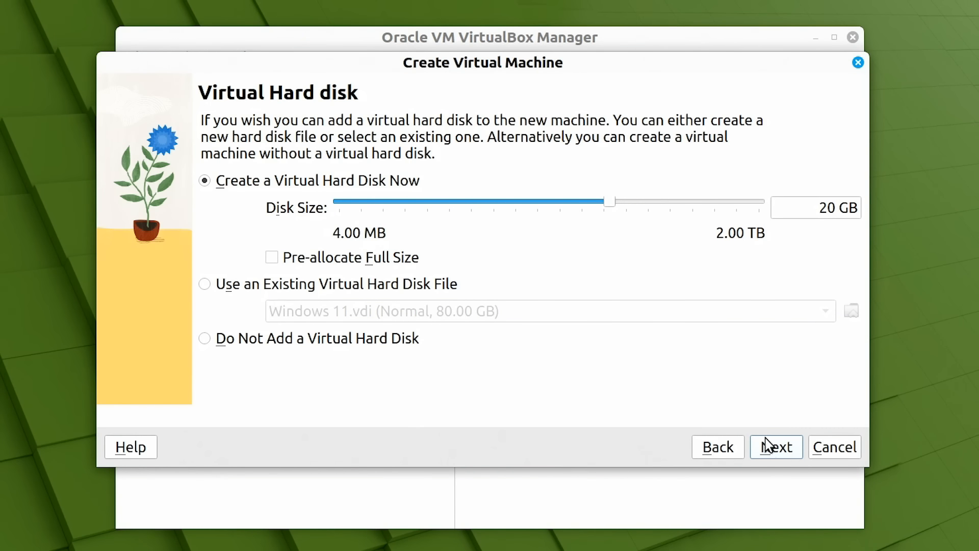
Step: Set the new virtual hard disk's size to 10 GB and continue to the configuration summary
click(826, 208)
key(BackSpace)
text(1)
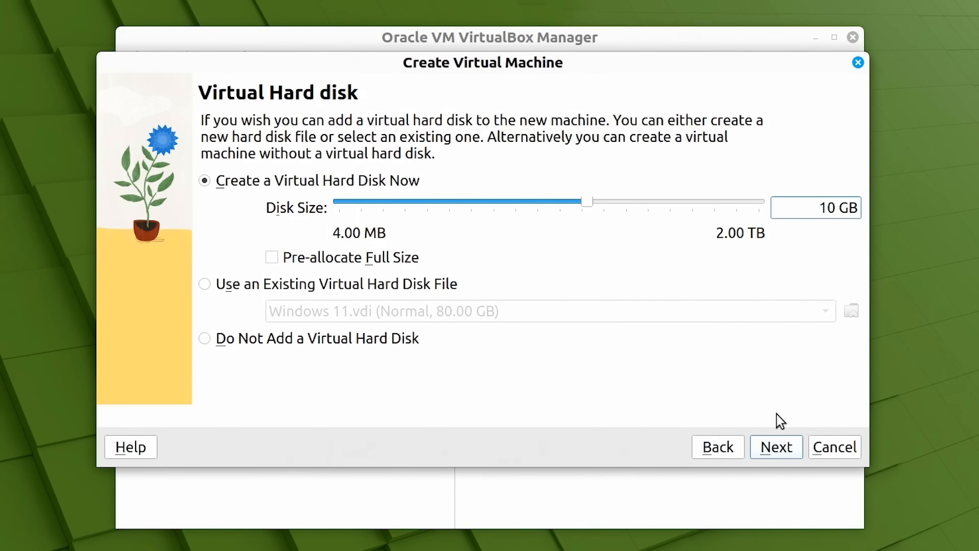
click(775, 448)
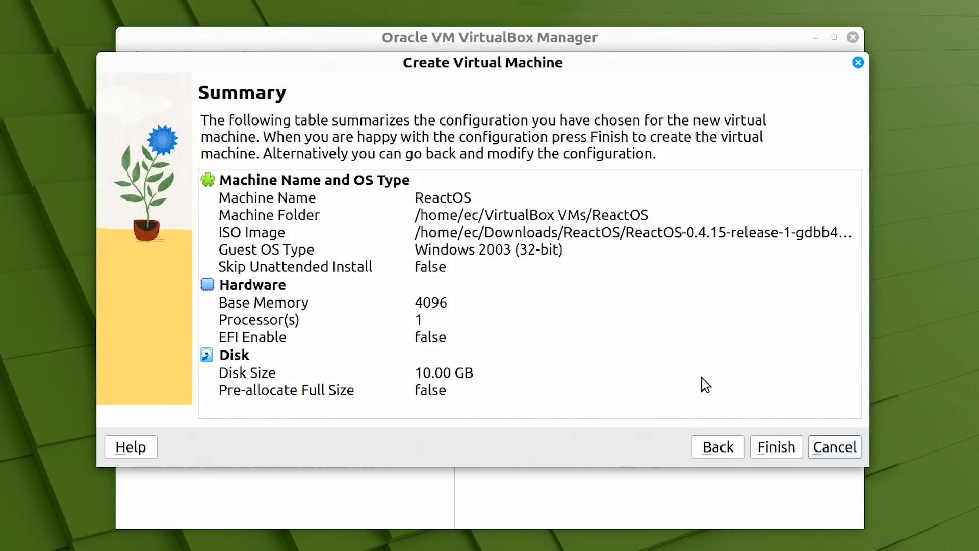
Step: Create the ReactOS virtual machine from the summary, then start it and dismiss its keyboard and mouse notifications
click(775, 447)
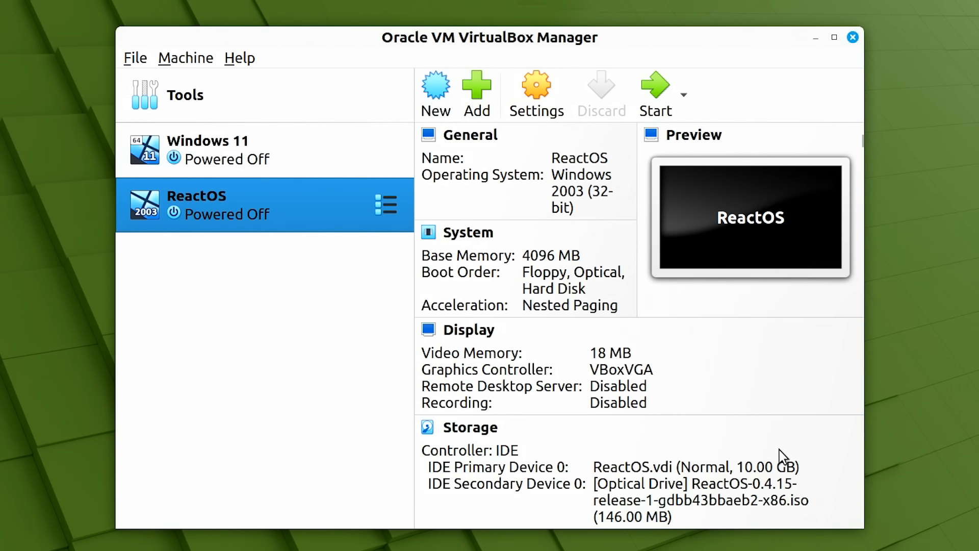
double_click(266, 200)
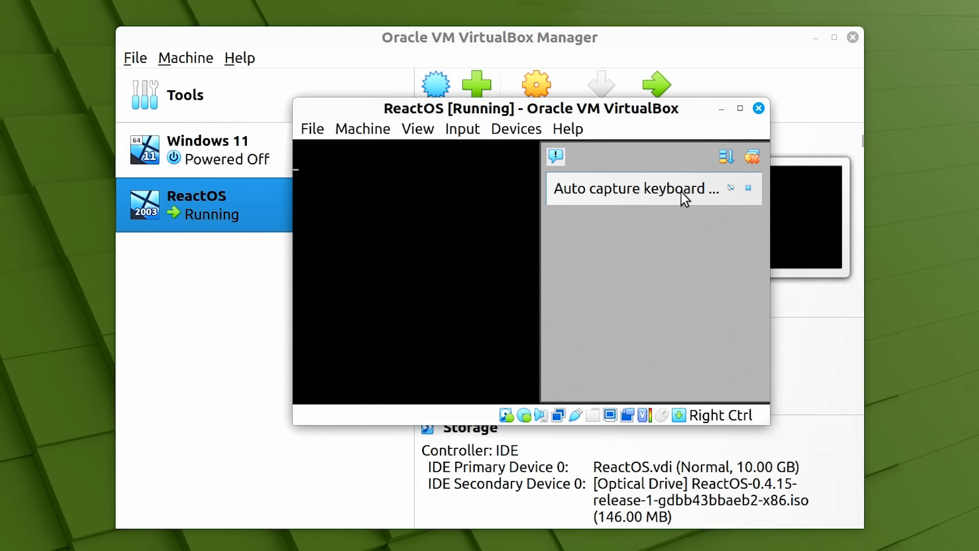
click(731, 188)
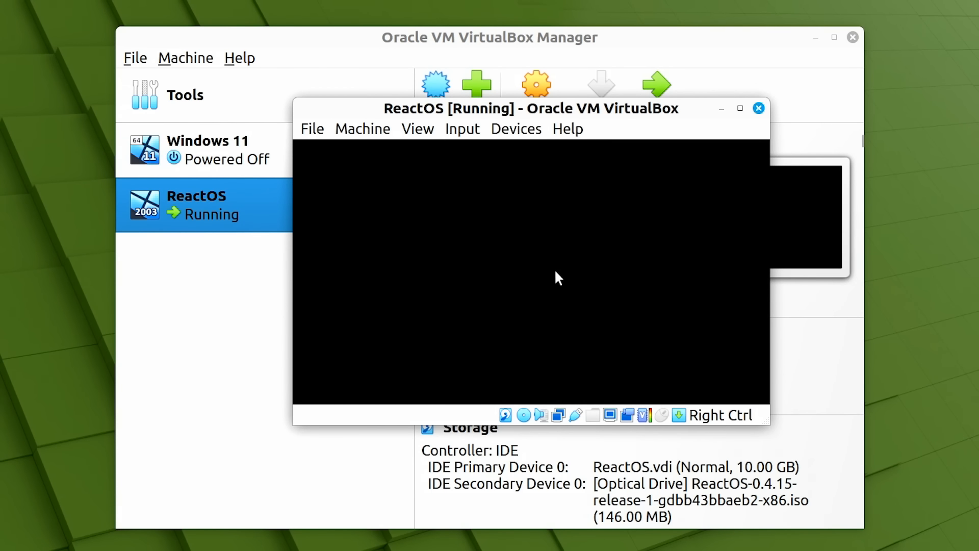
click(731, 189)
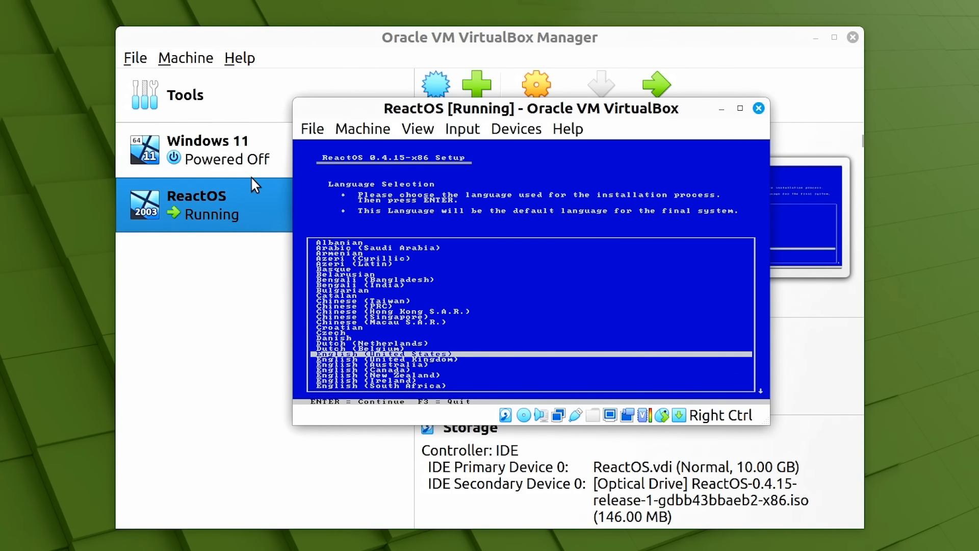
Step: Set the running ReactOS virtual machine's display scale factor to 200%
click(361, 131)
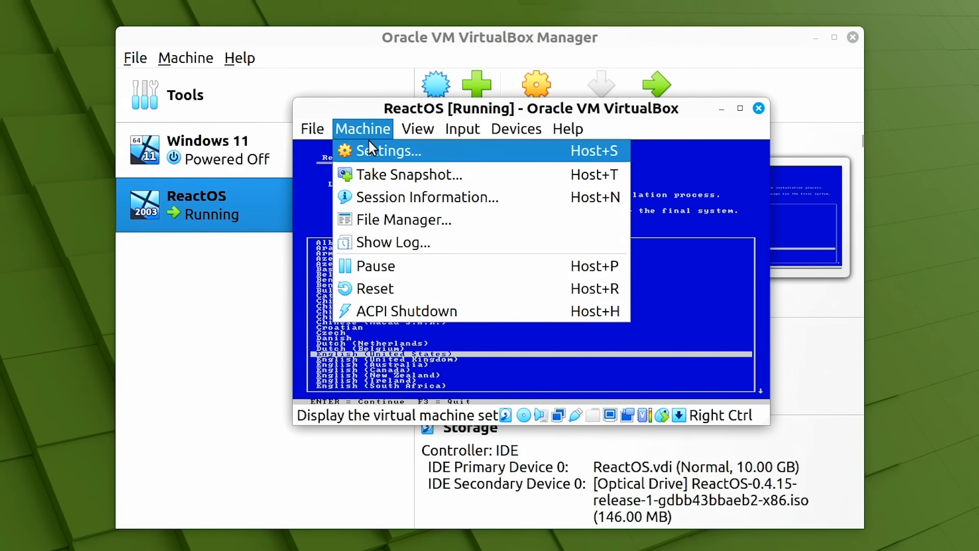
click(369, 151)
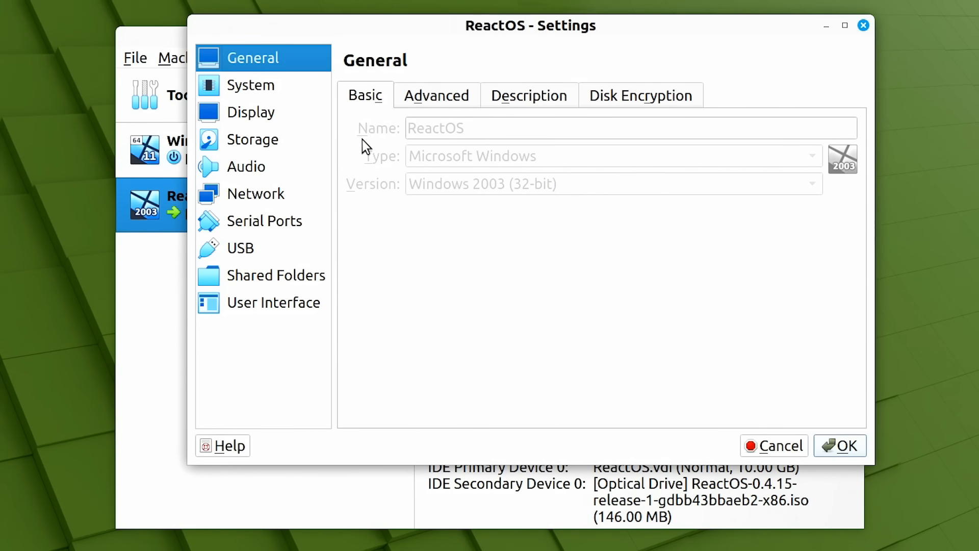
click(265, 113)
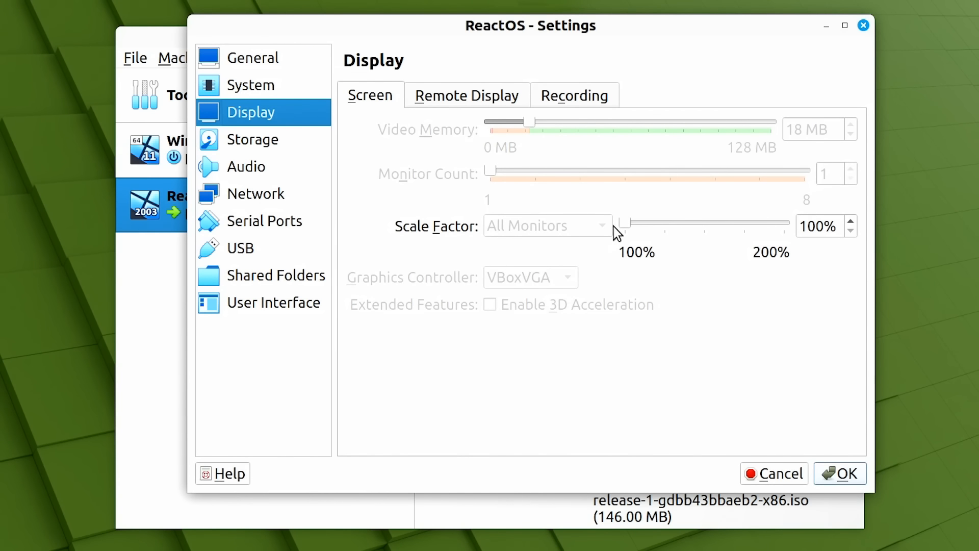
drag(622, 224, 786, 255)
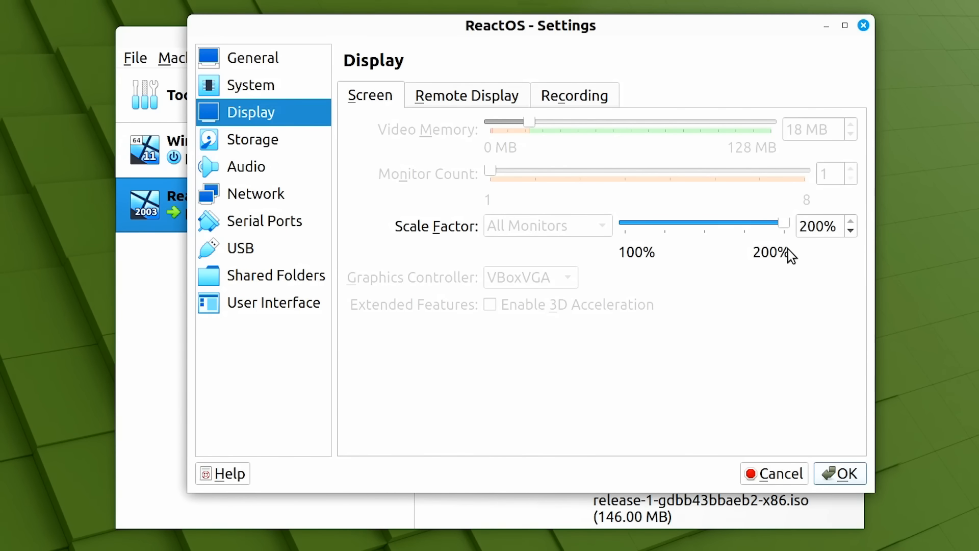
click(839, 473)
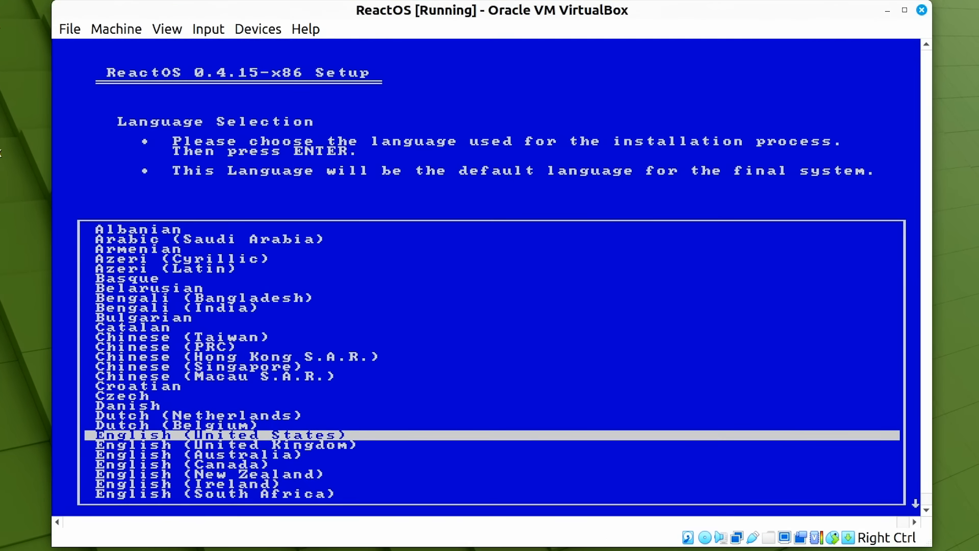
Step: Choose English (United Kingdom) as the setup language and proceed with installing ReactOS, keeping the listed device settings
key(Down)
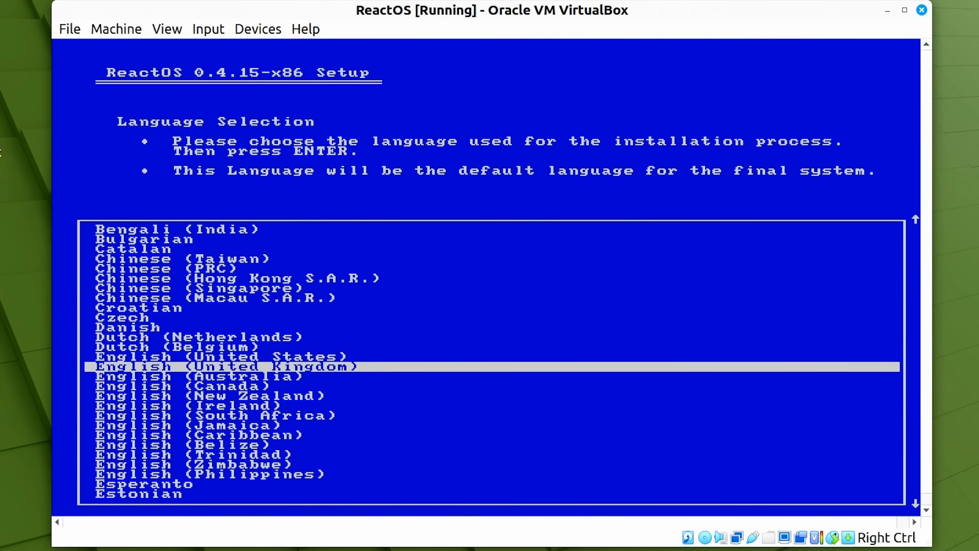
key(Return)
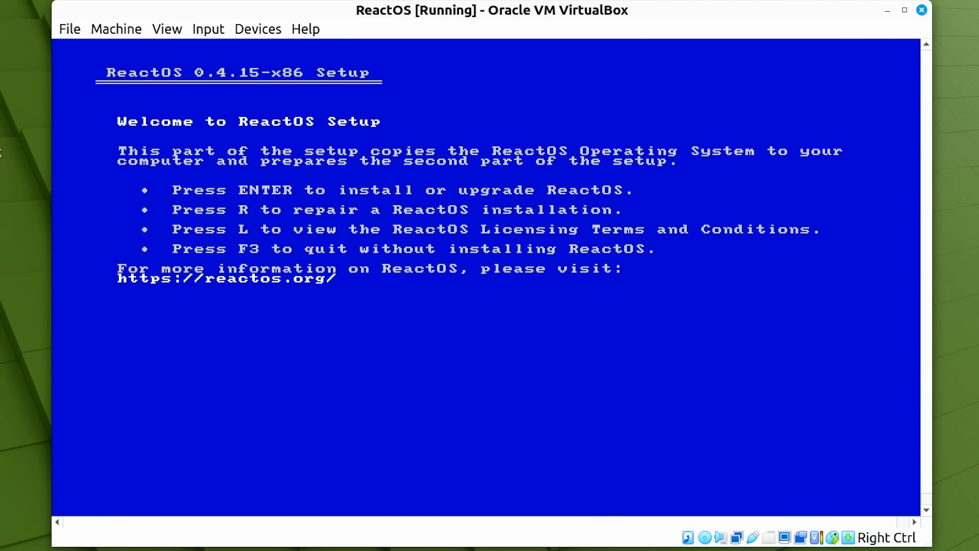
key(Return)
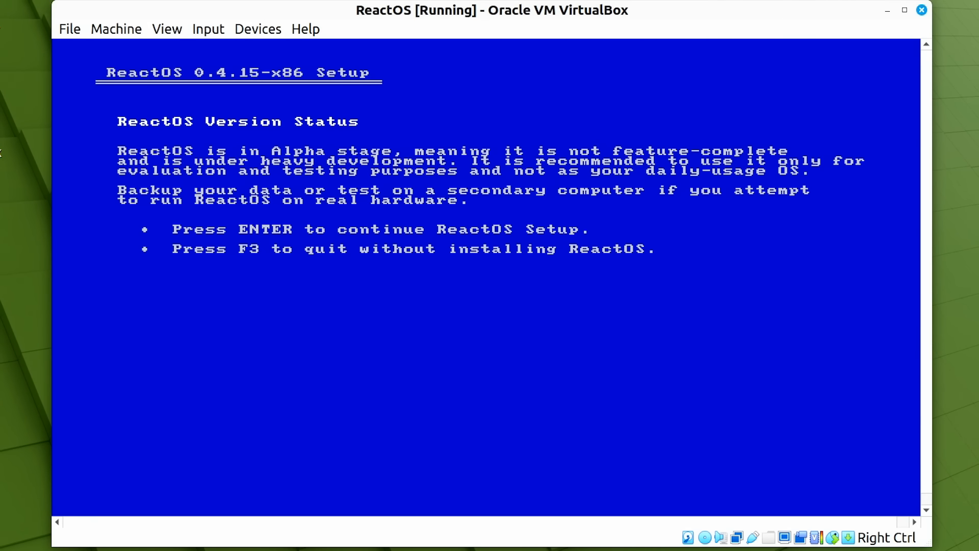
key(Return)
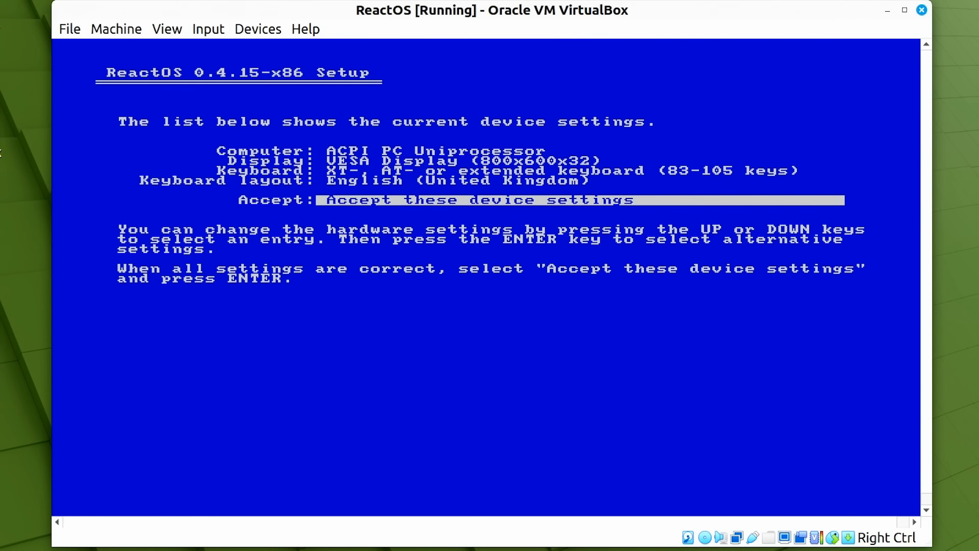
key(Return)
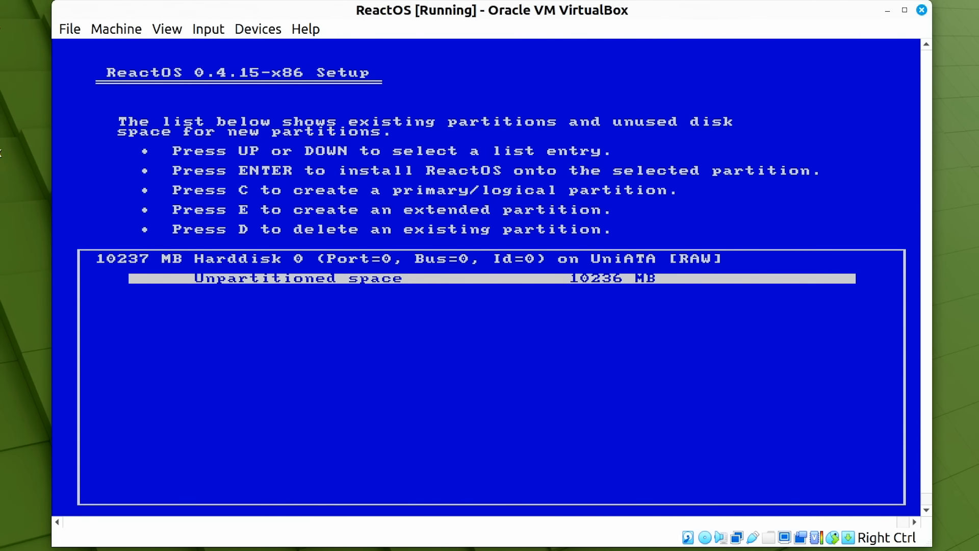
Step: Install onto the unpartitioned space of Harddisk 0 and format the new partition as FAT with quick format
key(Return)
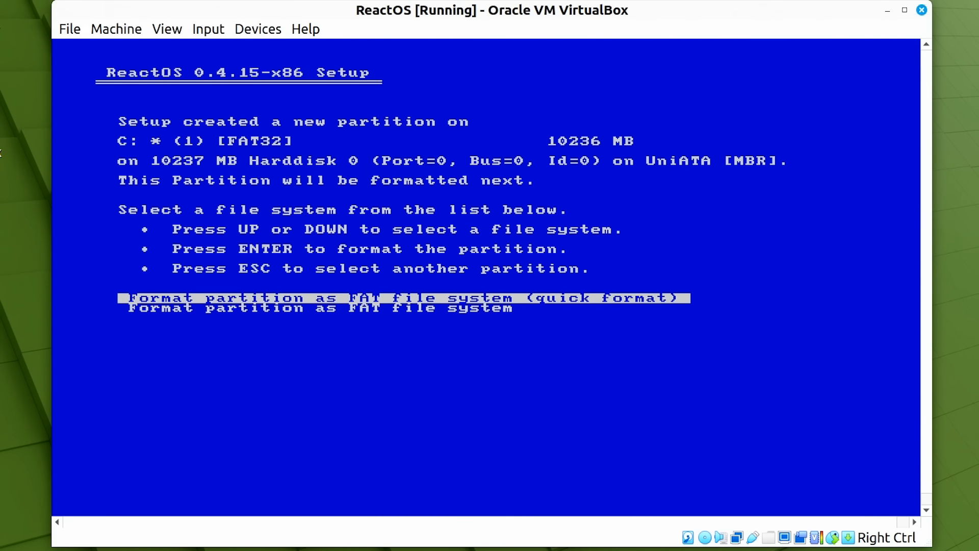
key(Return)
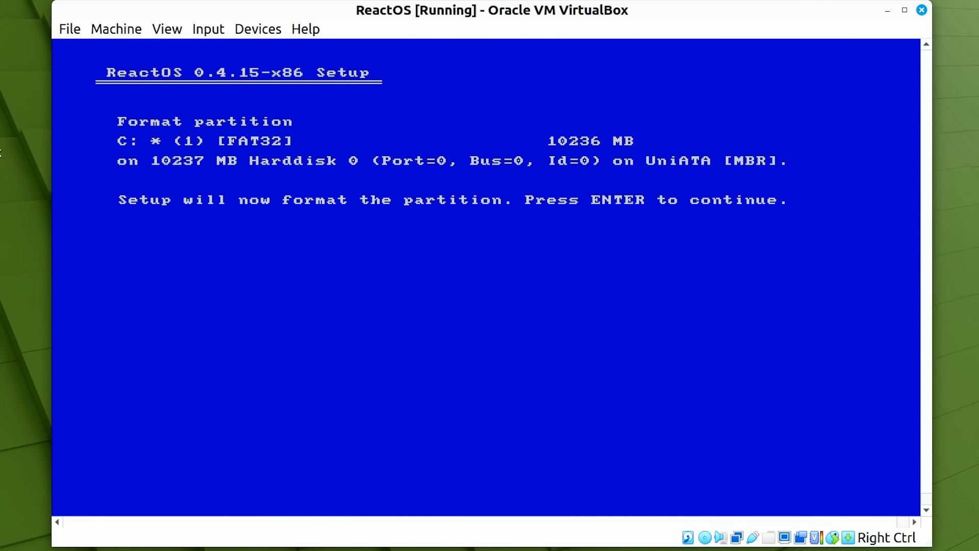
key(Return)
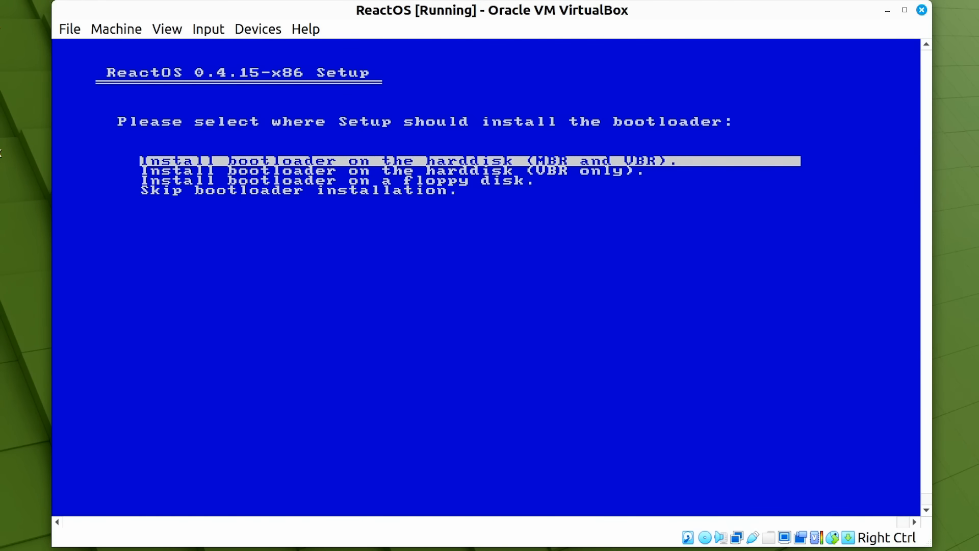
Step: Install the bootloader on the harddisk (MBR and VBR) and the files in \ReactOS, and reboot the virtual machine
key(Return)
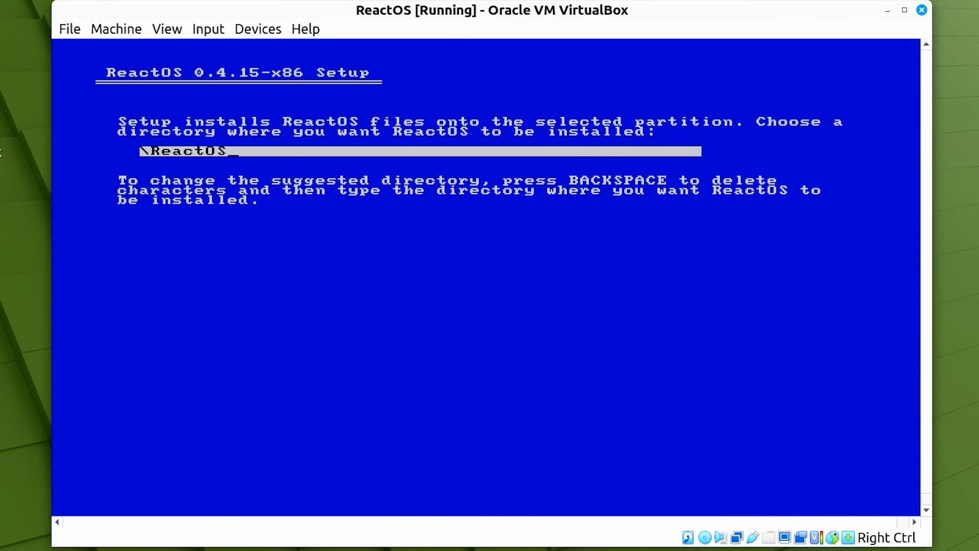
key(Return)
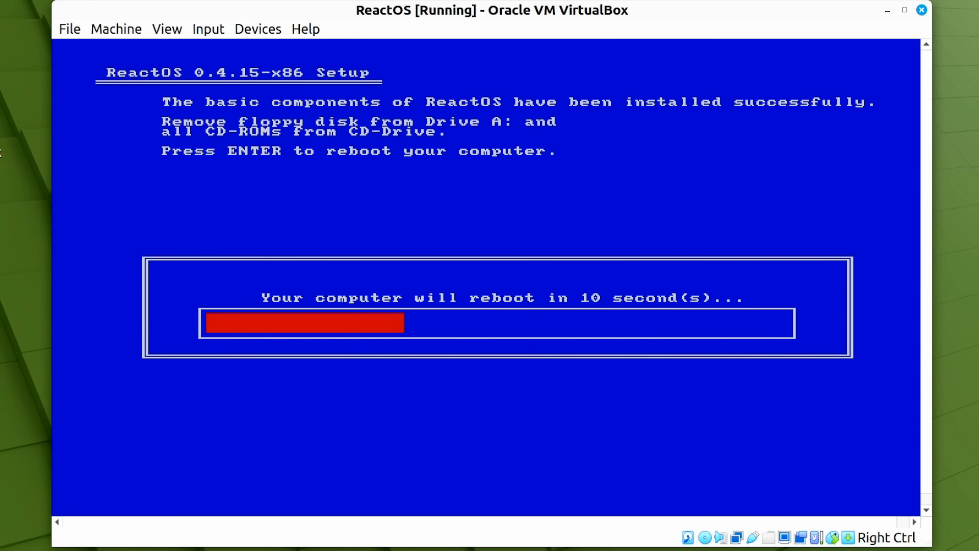
key(Return)
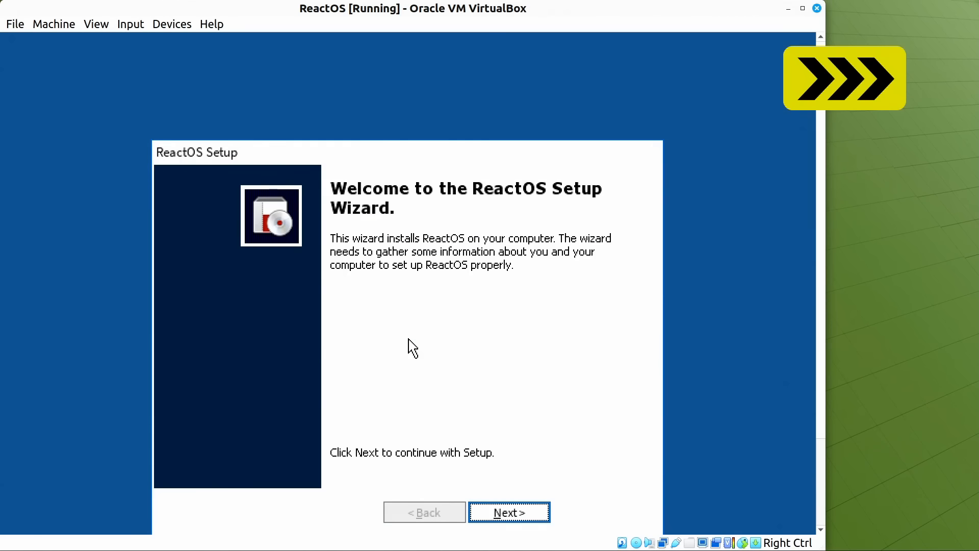
Step: Go through the ReactOS Setup Wizard, keeping the ReactOS Server (Default) product option and the United Kingdom regional and keyboard settings
click(519, 516)
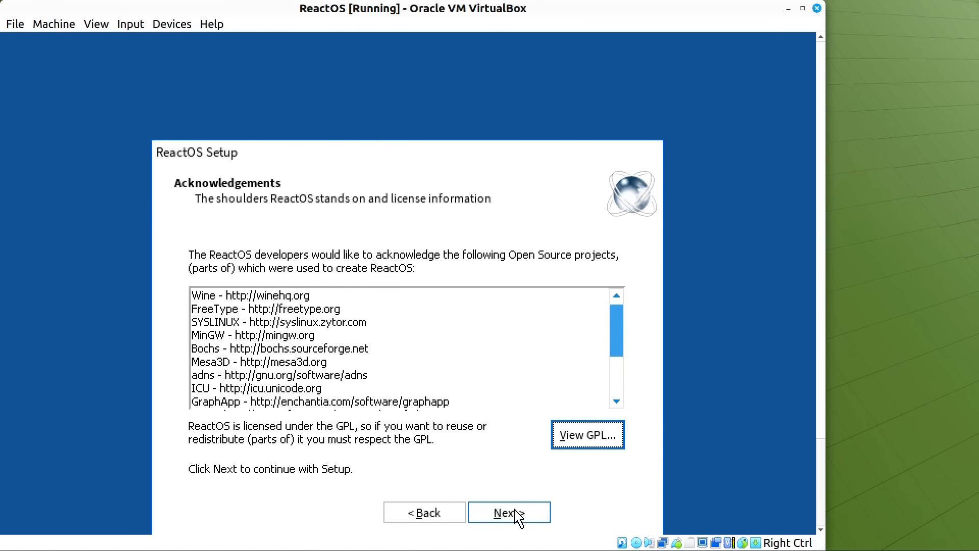
drag(461, 147, 458, 82)
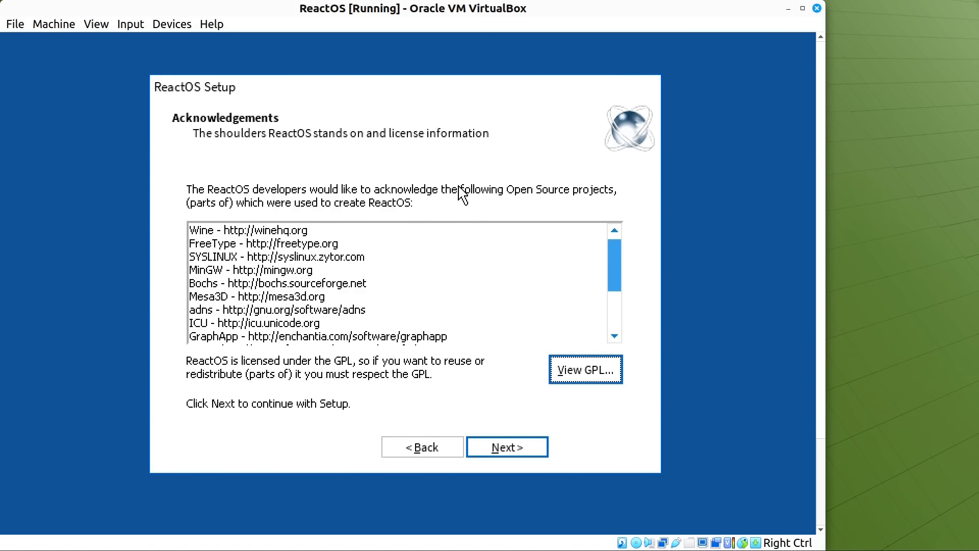
click(511, 454)
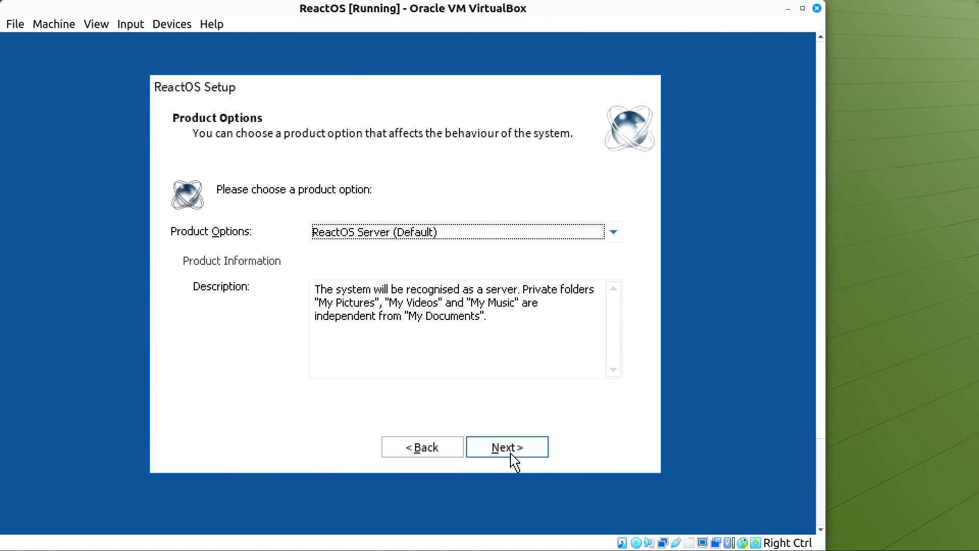
click(513, 461)
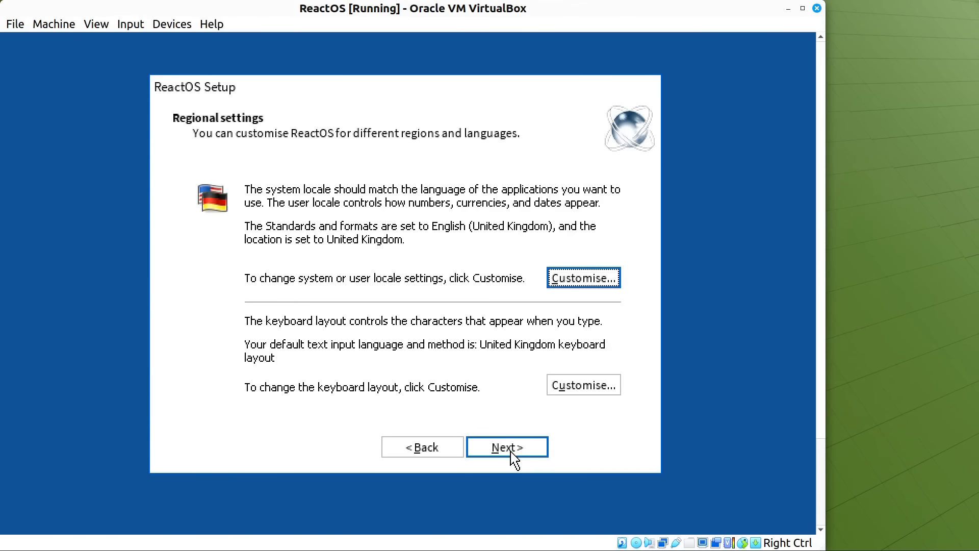
click(512, 459)
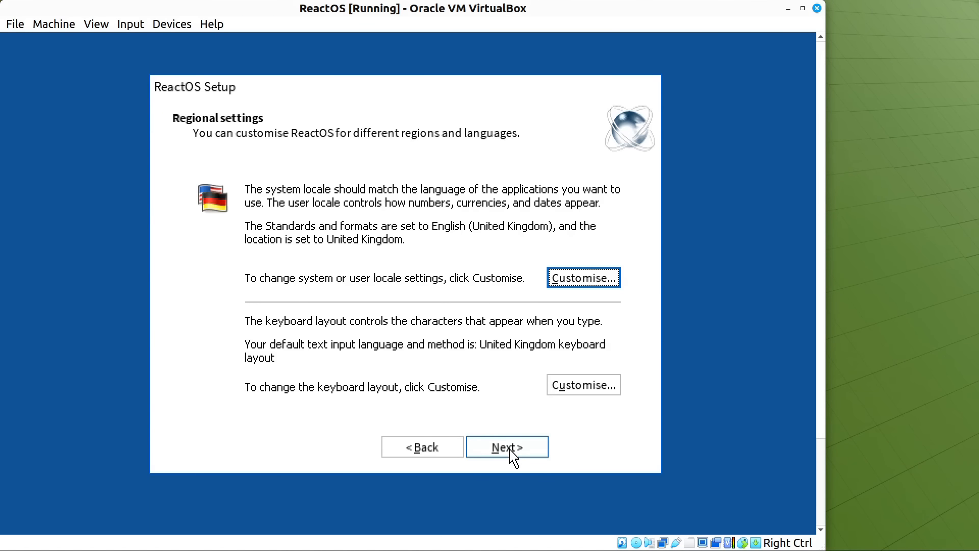
click(513, 458)
Step: Enter the owner's name, and type and confirm the Administrator password, keeping the suggested computer name
text(EC)
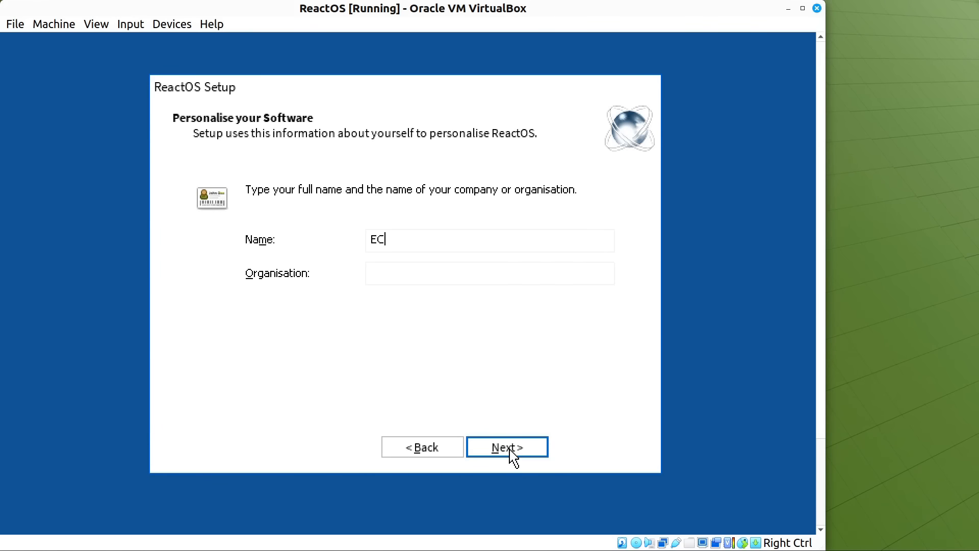
click(513, 457)
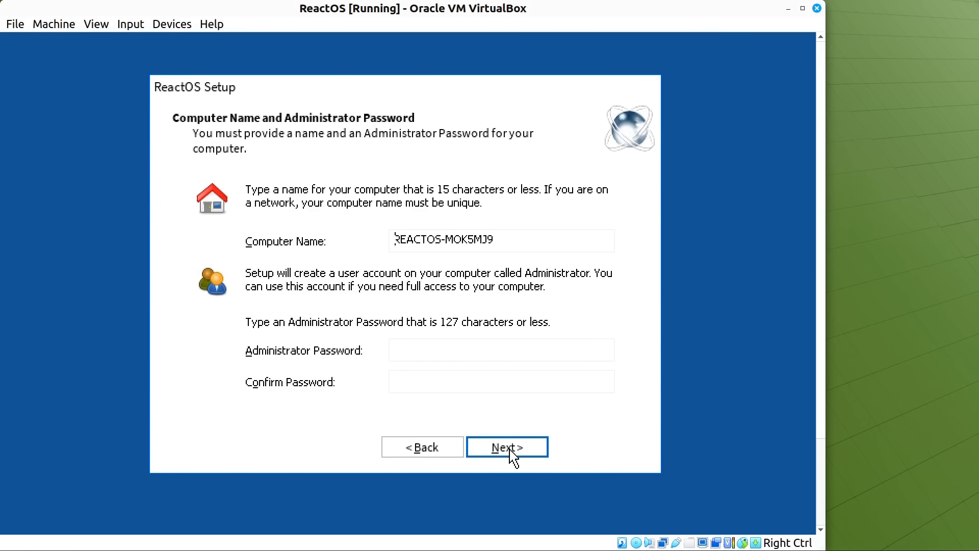
click(505, 350)
text(*****)
key(Tab)
text(*****)
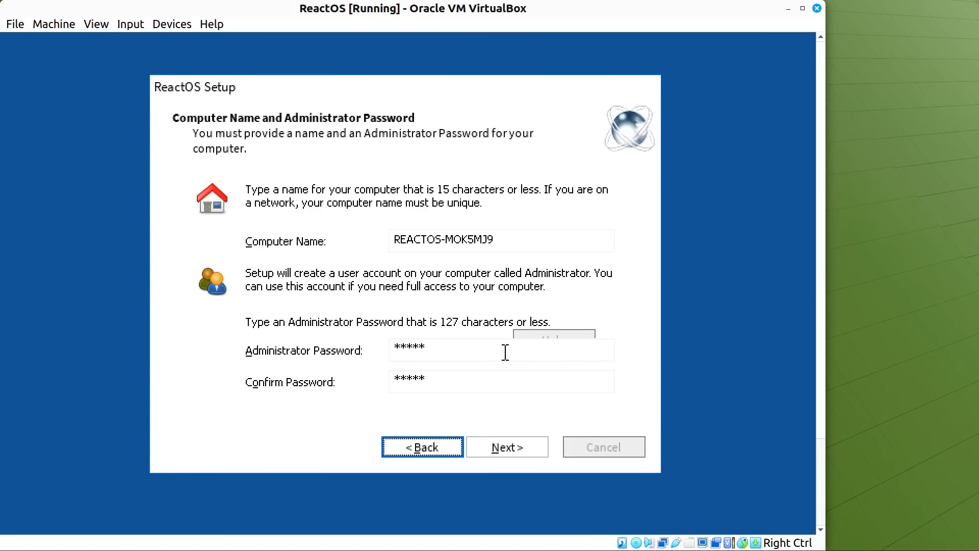
click(508, 451)
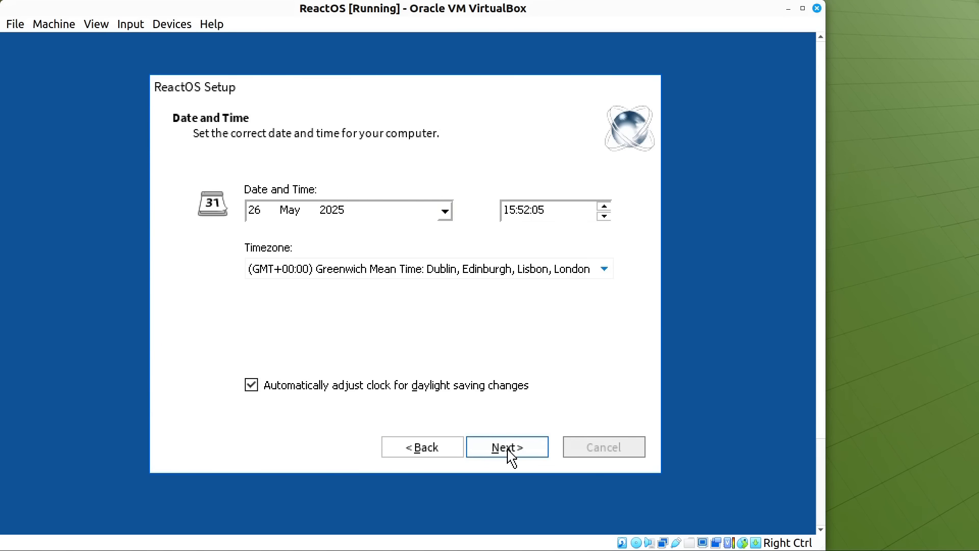
Step: Accept the date, time and Greenwich Mean Time timezone, and choose the Classic theme
click(511, 454)
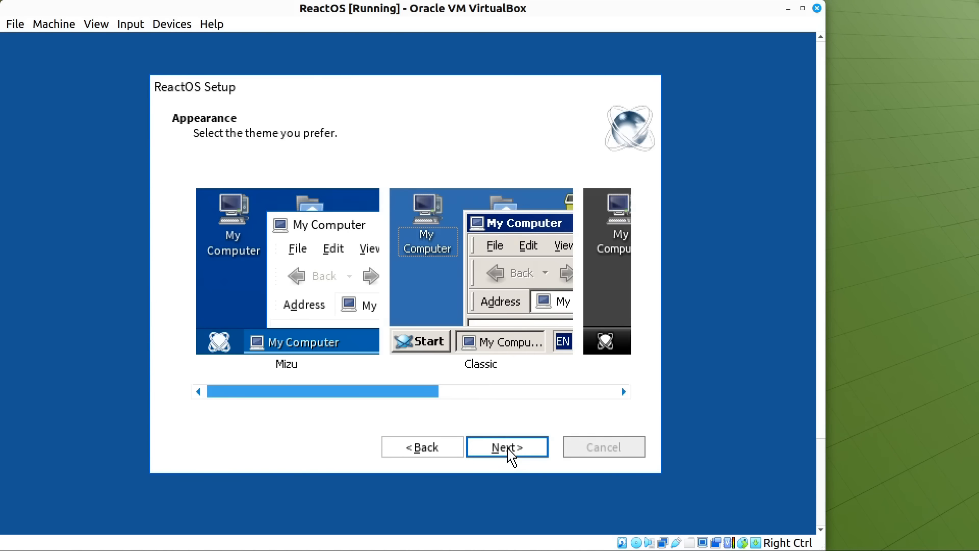
click(490, 335)
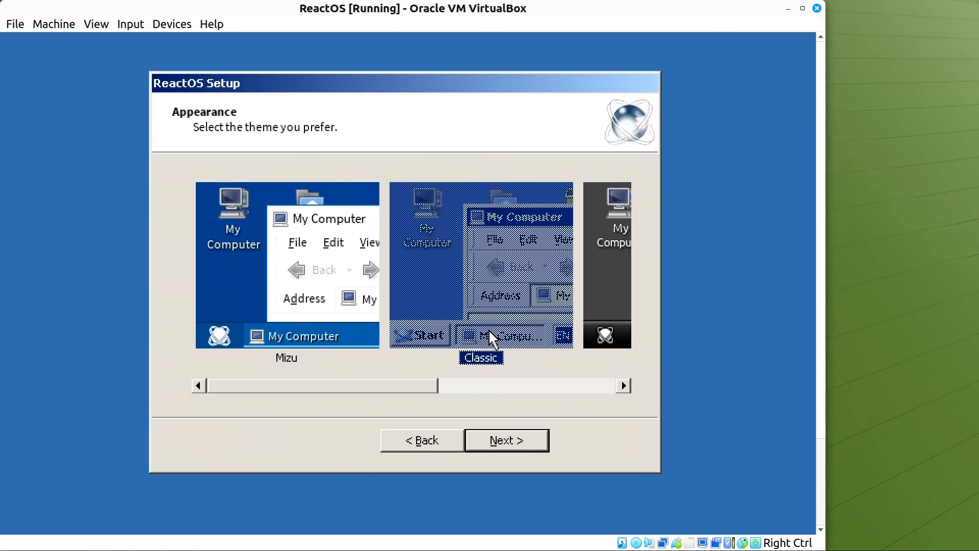
click(515, 443)
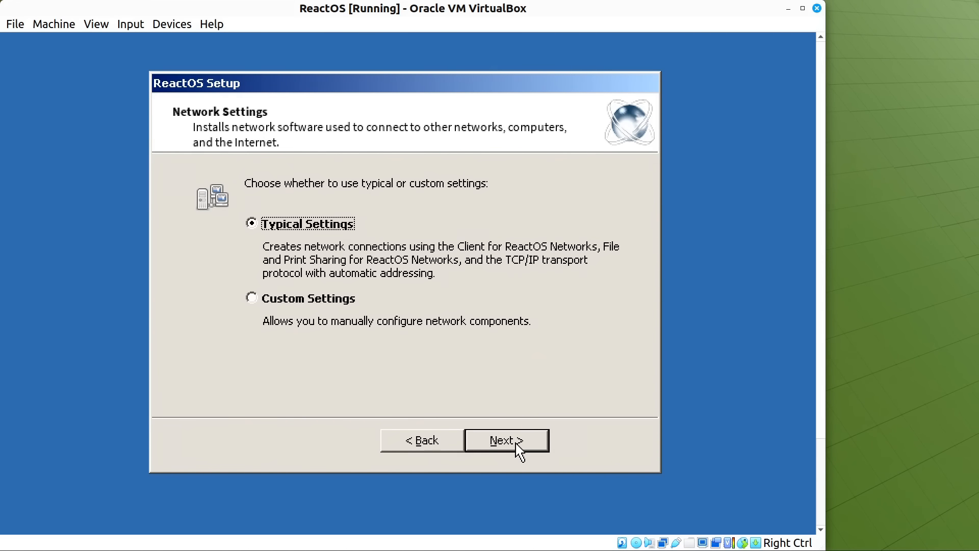
Step: Keep the typical network settings and the WORKGROUP workgroup, and finish the setup wizard to restart the virtual machine
click(516, 443)
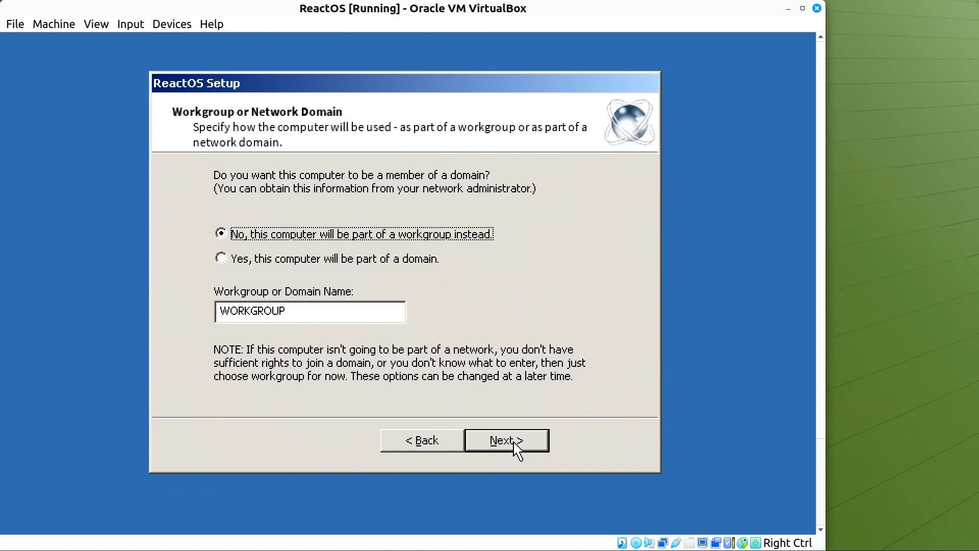
click(516, 443)
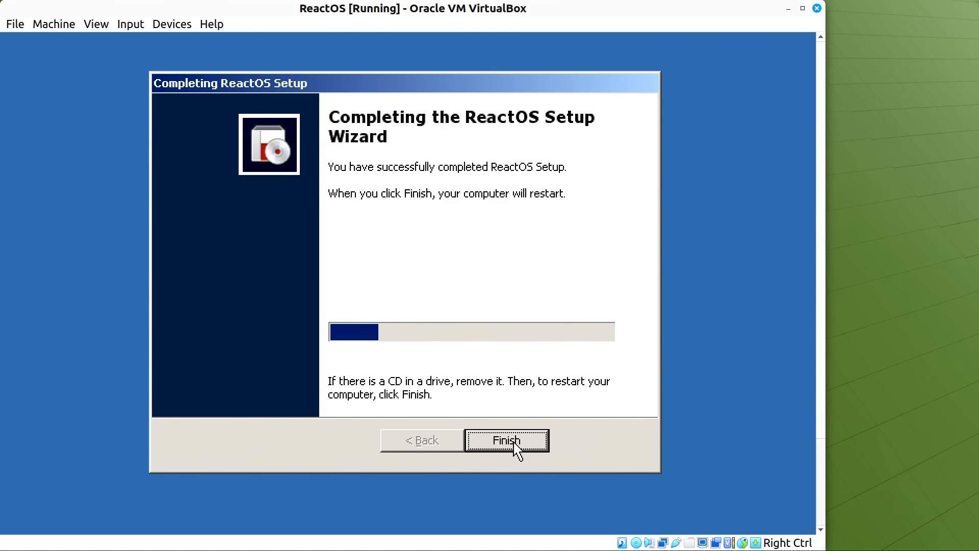
click(514, 442)
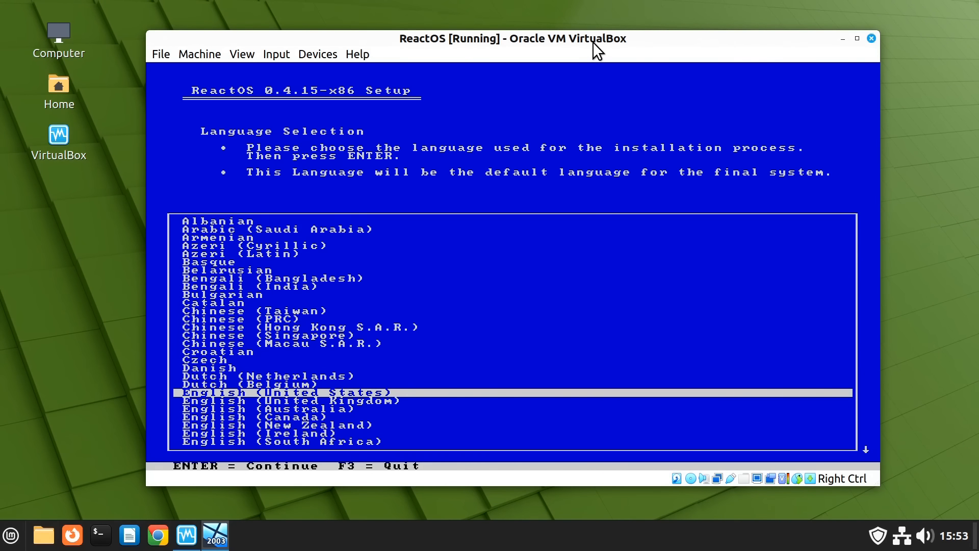
Step: Remove the ReactOS-0.4.15 release ISO from the virtual optical drive, quit Setup and reboot the virtual machine
click(318, 56)
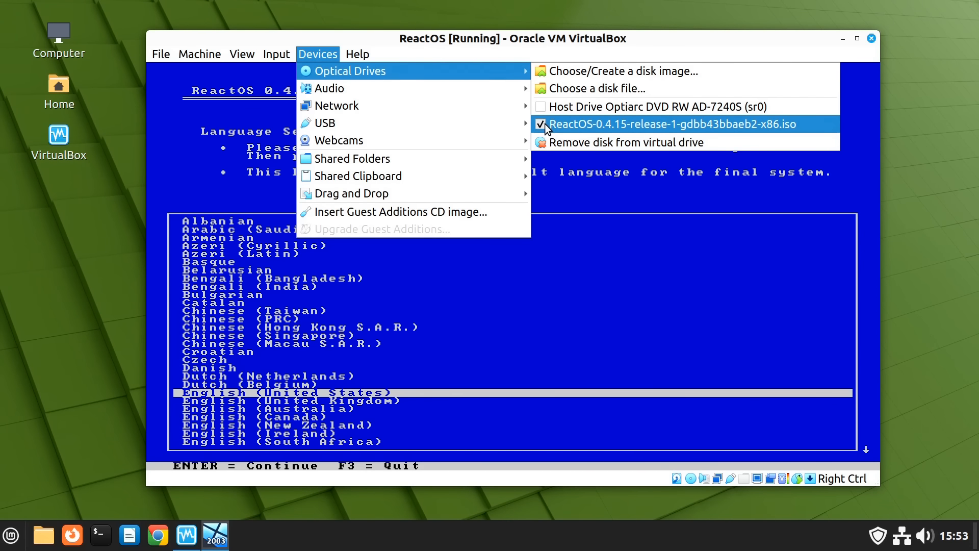
click(545, 123)
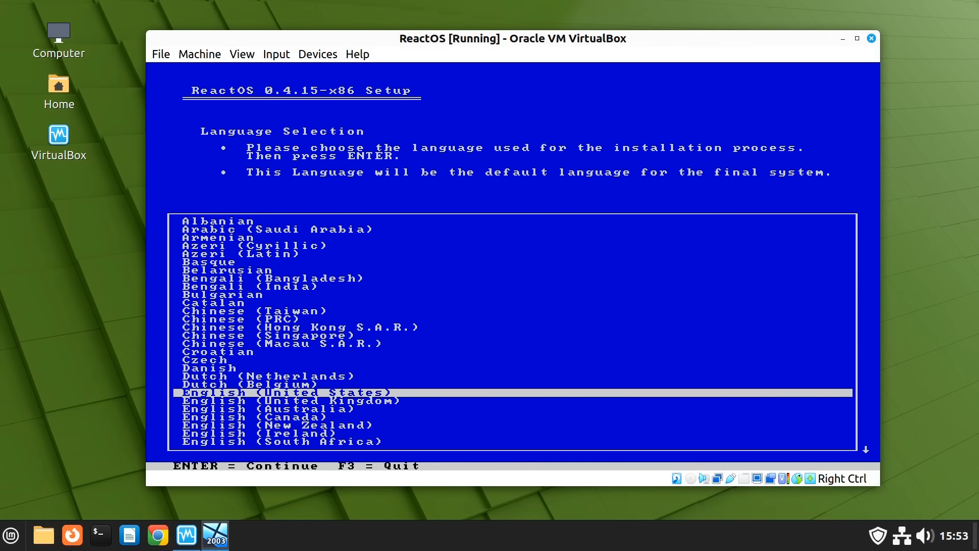
key(F3)
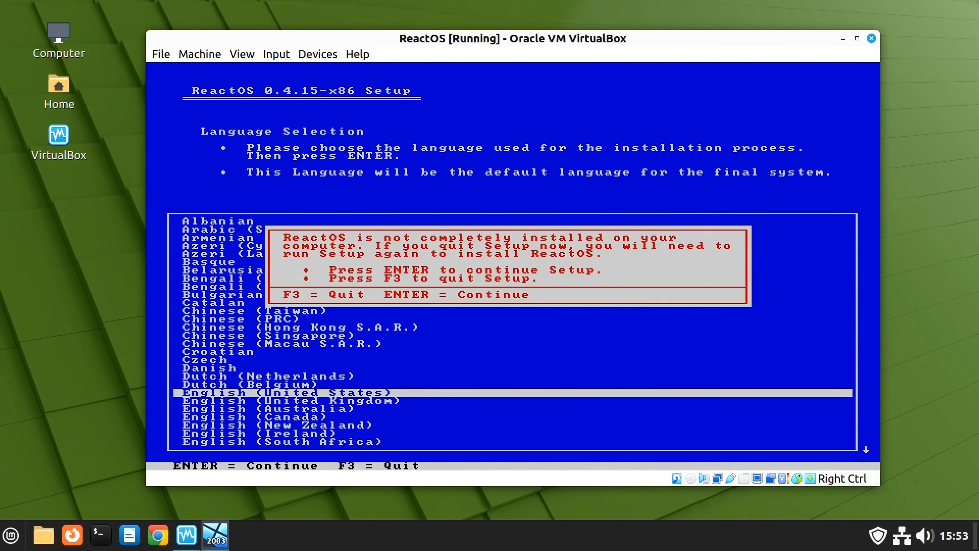
key(F3)
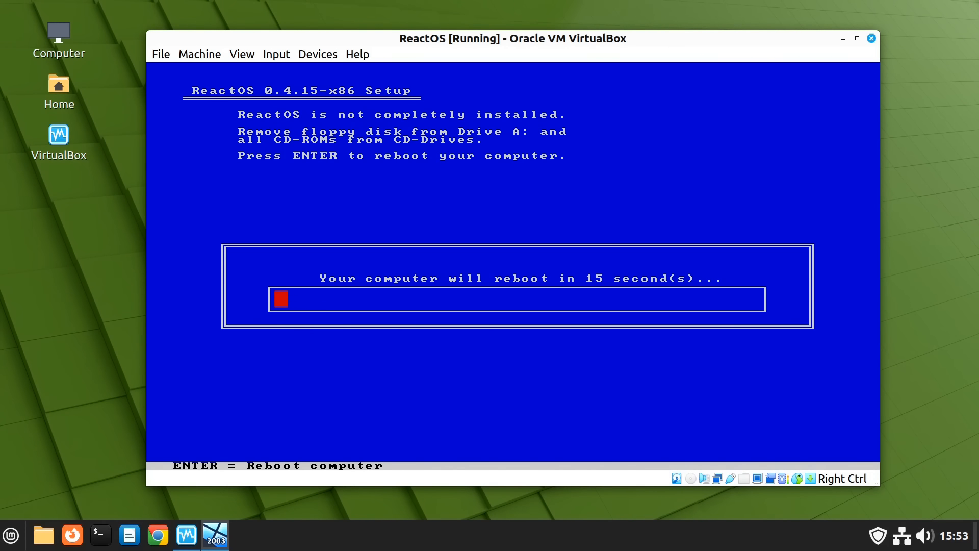
key(Return)
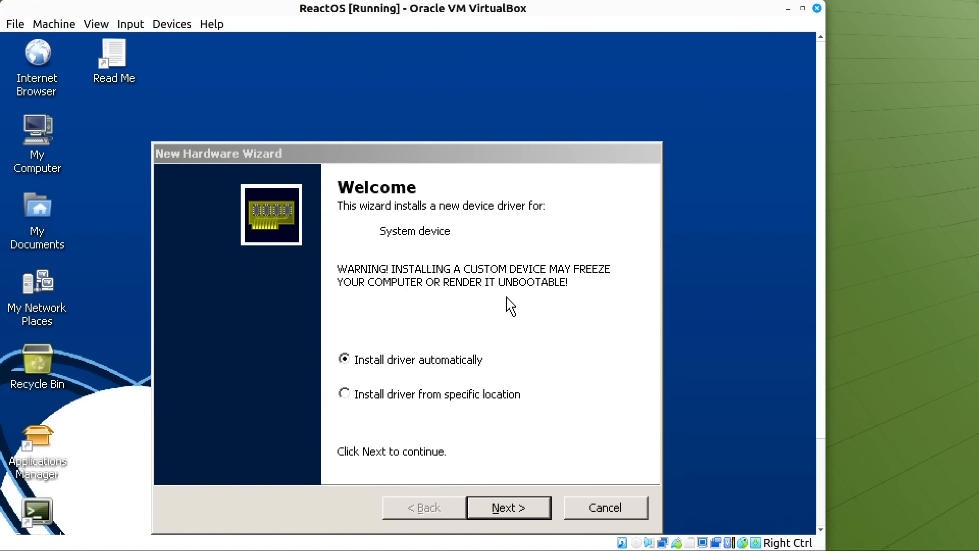
Step: Have the New Hardware Wizard install the system device driver automatically, and move the virtual machine window clear of the screen edge
click(512, 507)
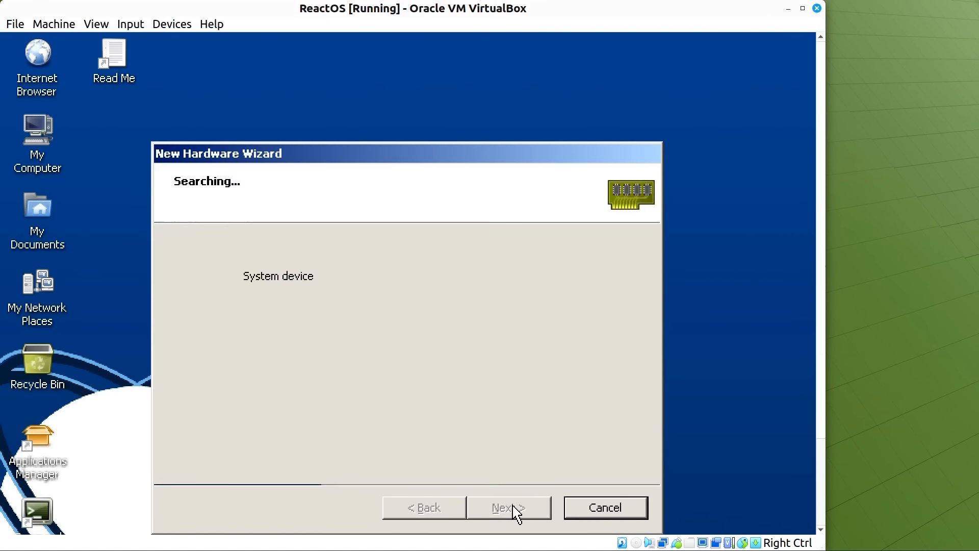
click(513, 507)
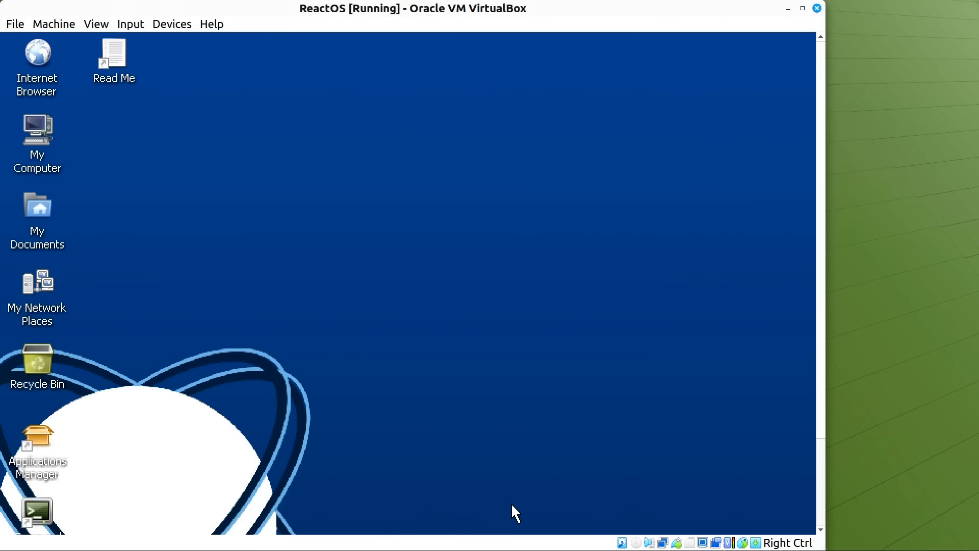
drag(525, 9, 613, 11)
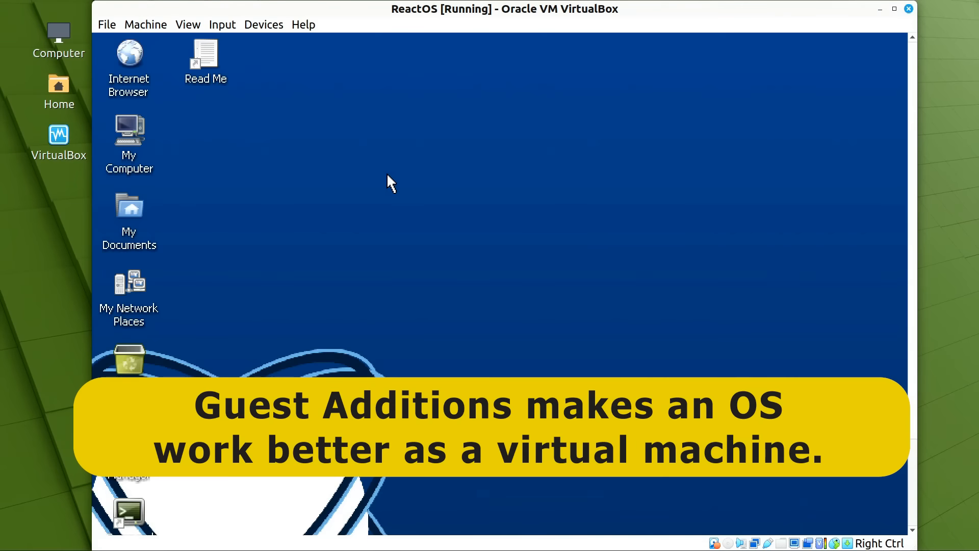
Step: Insert the Guest Additions CD image, open its contents in My Computer, and widen the Name column to show full file names
click(259, 25)
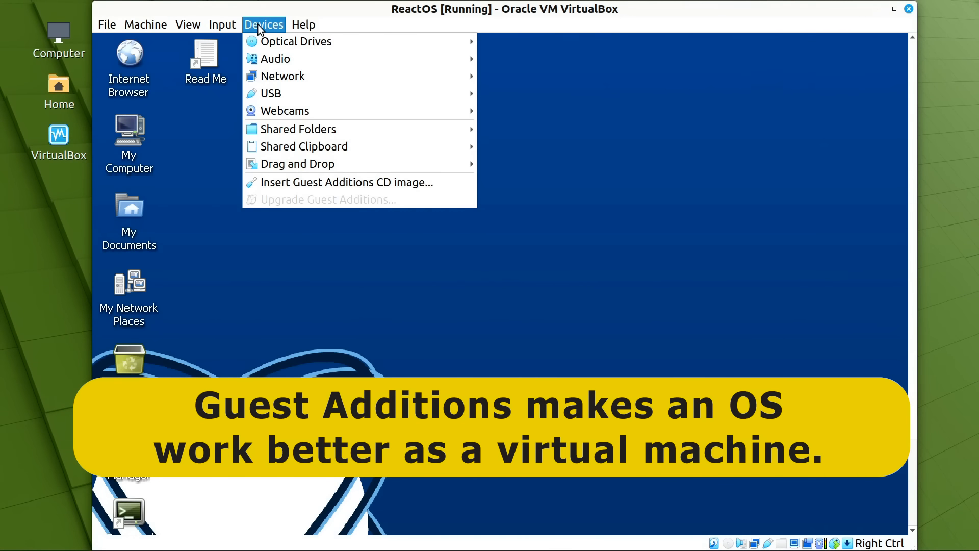
click(346, 181)
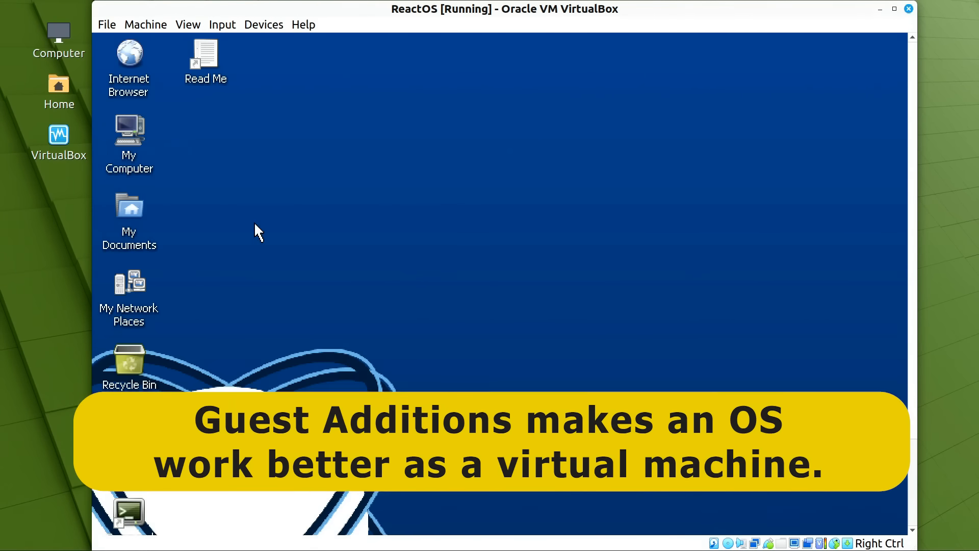
click(129, 132)
double_click(128, 133)
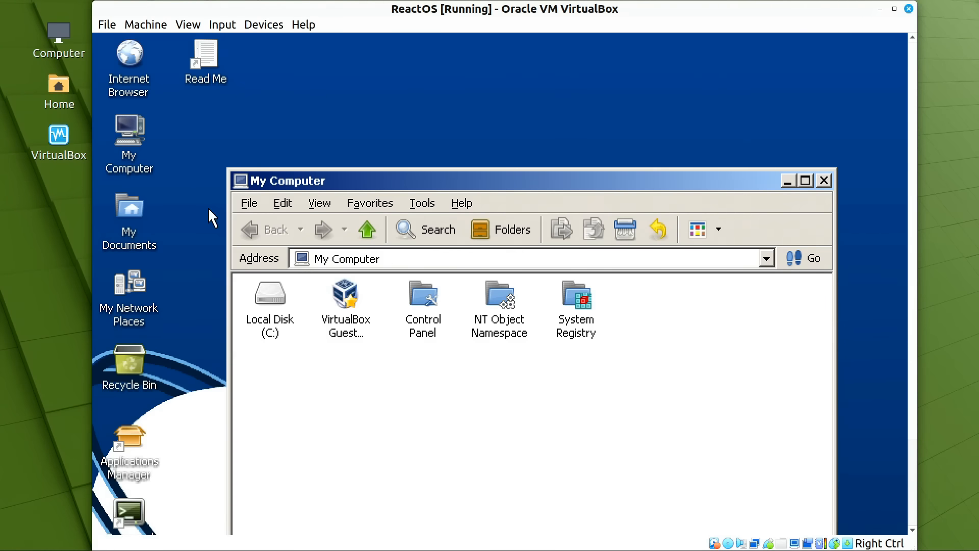
double_click(336, 298)
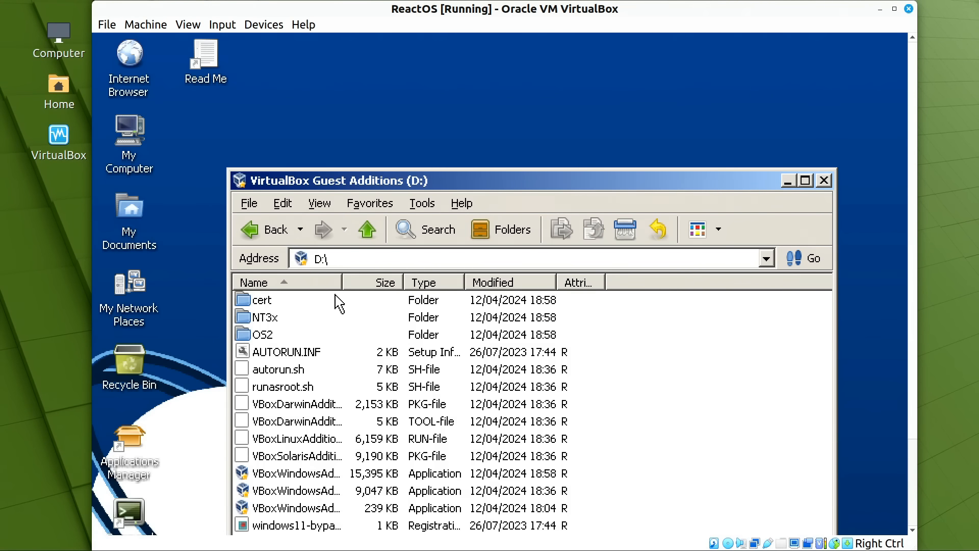
drag(401, 185, 372, 58)
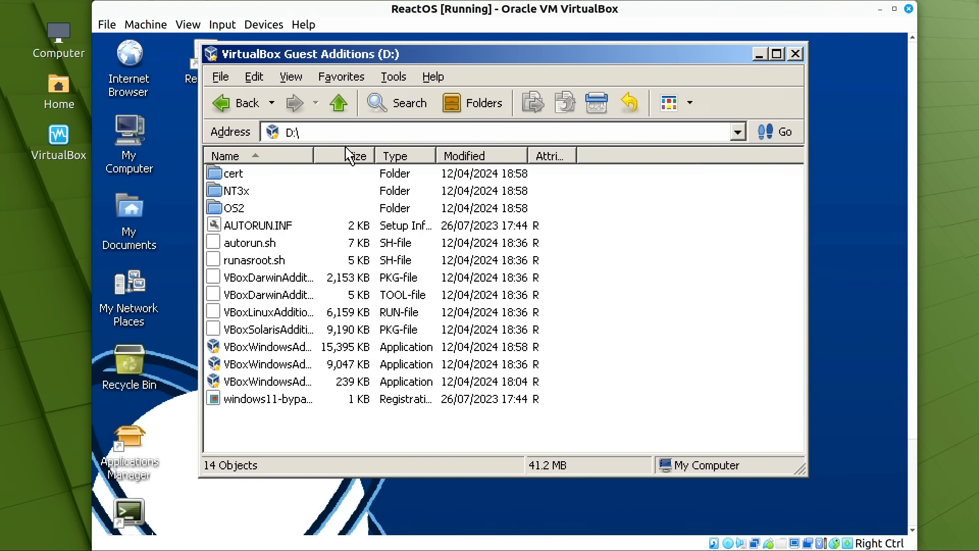
drag(313, 155, 468, 155)
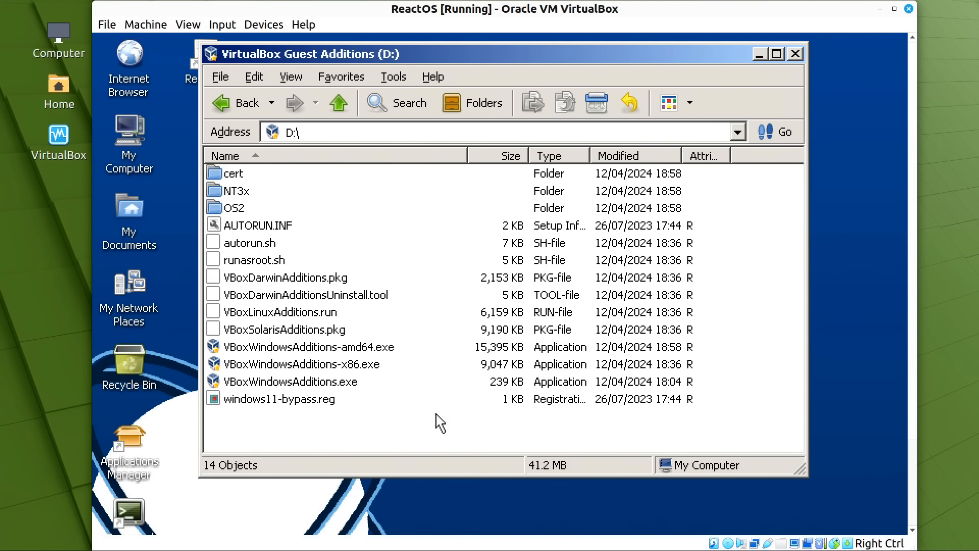
Step: Run VBoxWindowsAdditions-x86.exe, install Guest Additions 7.0.16 with the default folder and components, and choose to reboot now
double_click(317, 368)
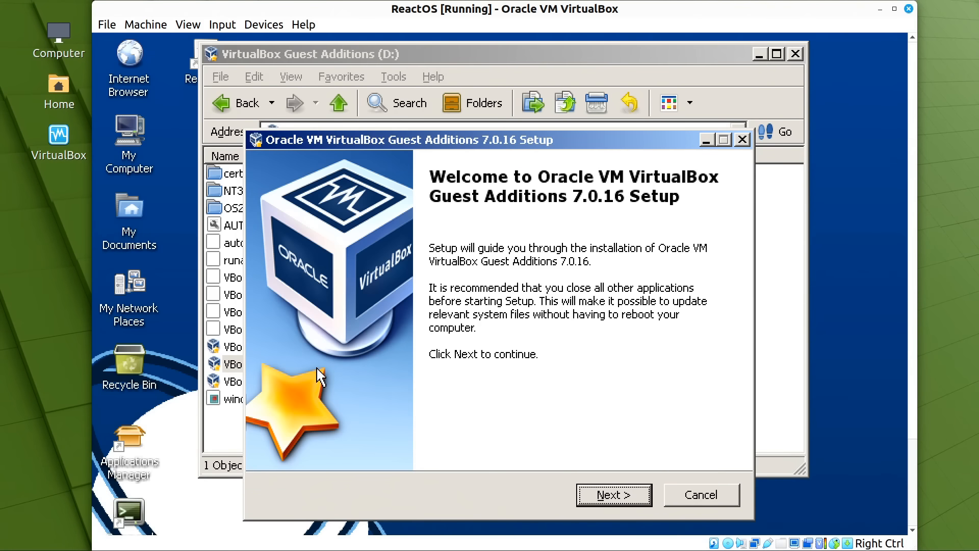
click(602, 495)
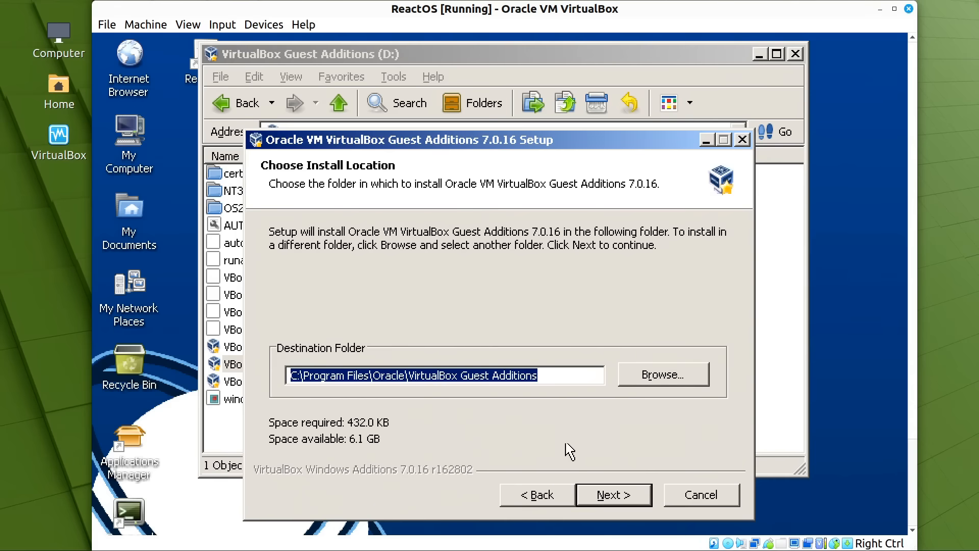
click(609, 496)
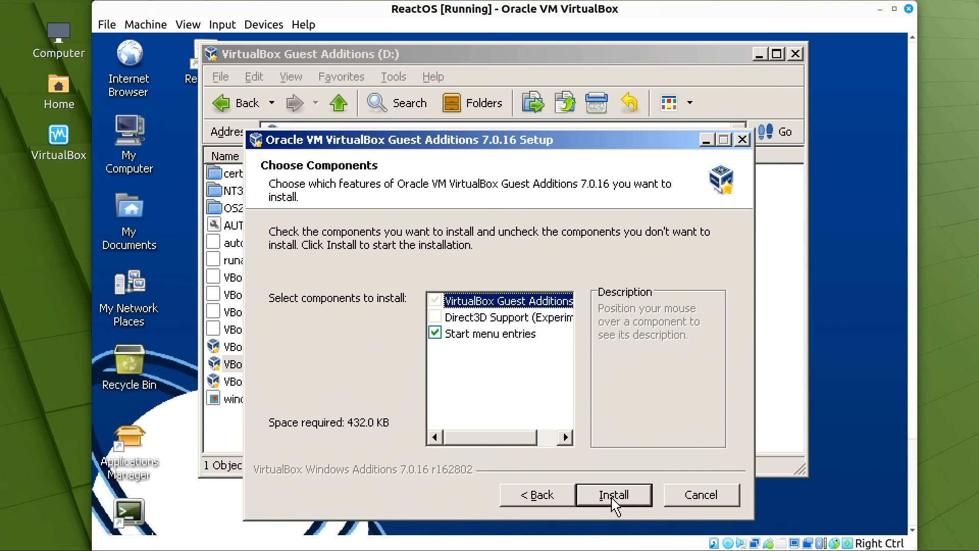
click(612, 498)
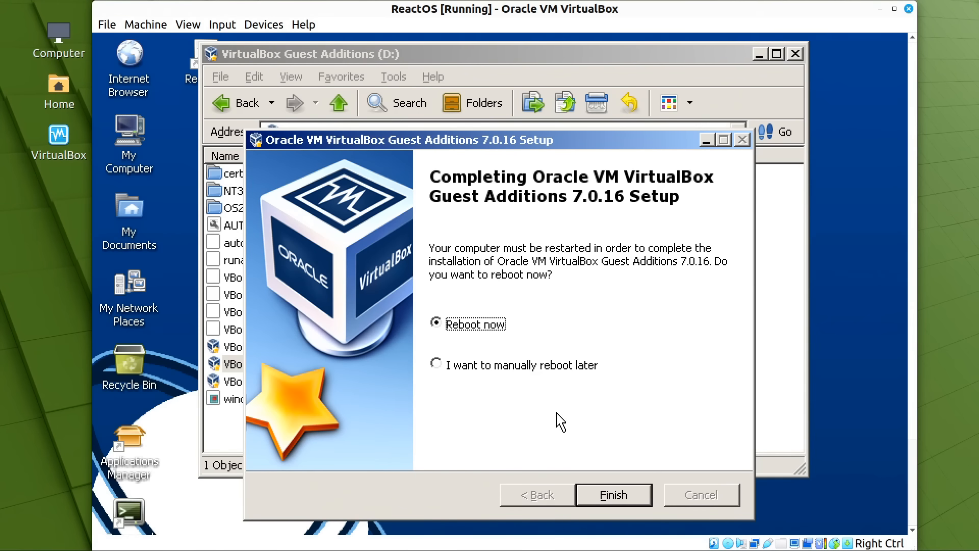
click(612, 494)
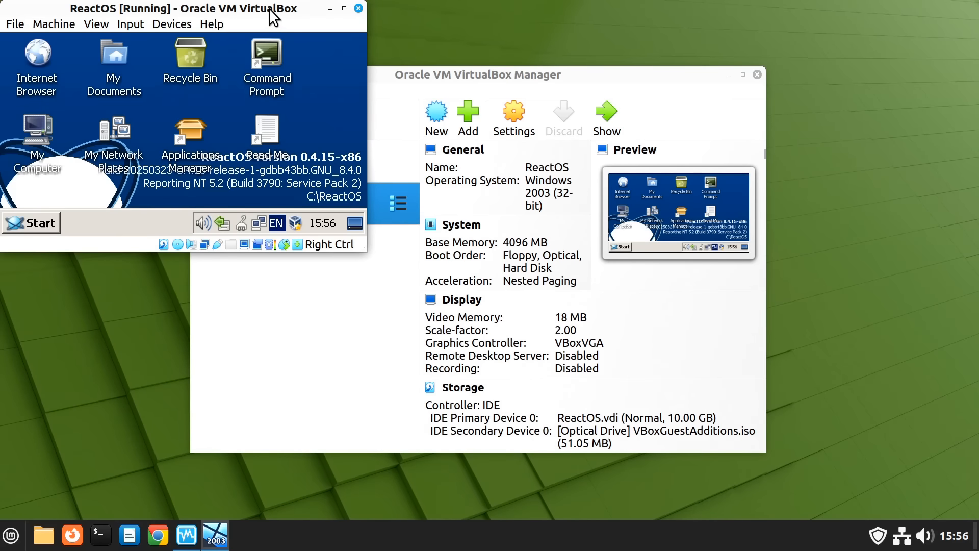
Step: Reposition and enlarge the virtual machine window, and switch the virtual machine to full-screen mode
drag(272, 15, 444, 64)
drag(540, 305, 871, 485)
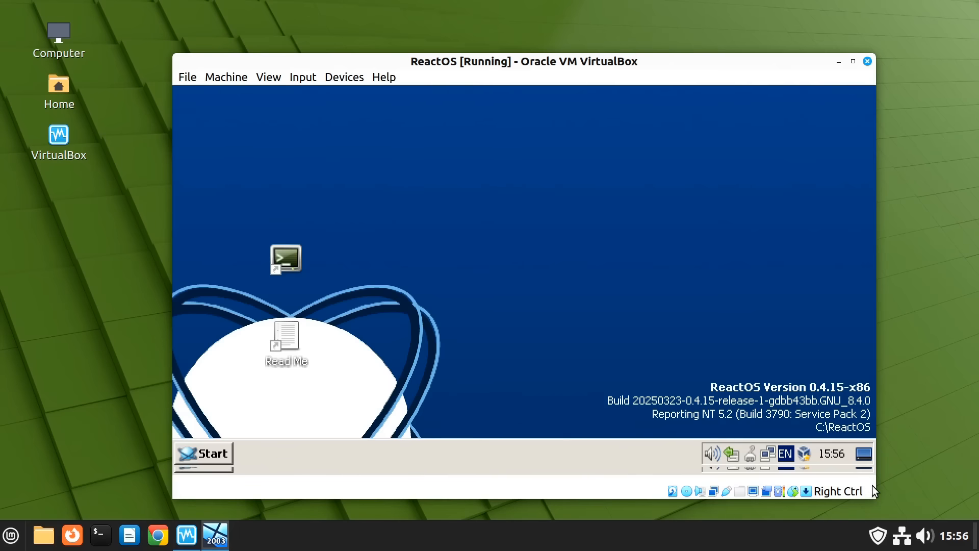
click(271, 78)
click(275, 93)
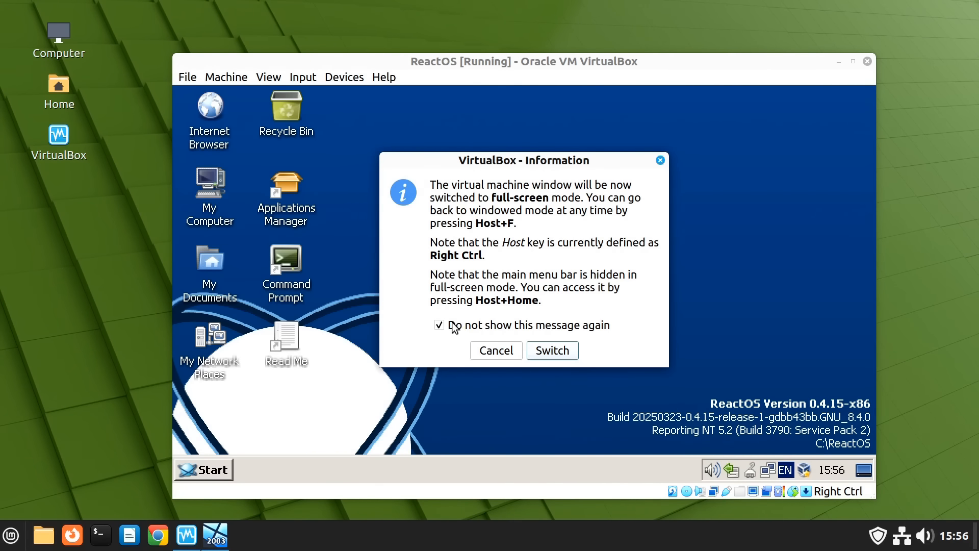
click(552, 350)
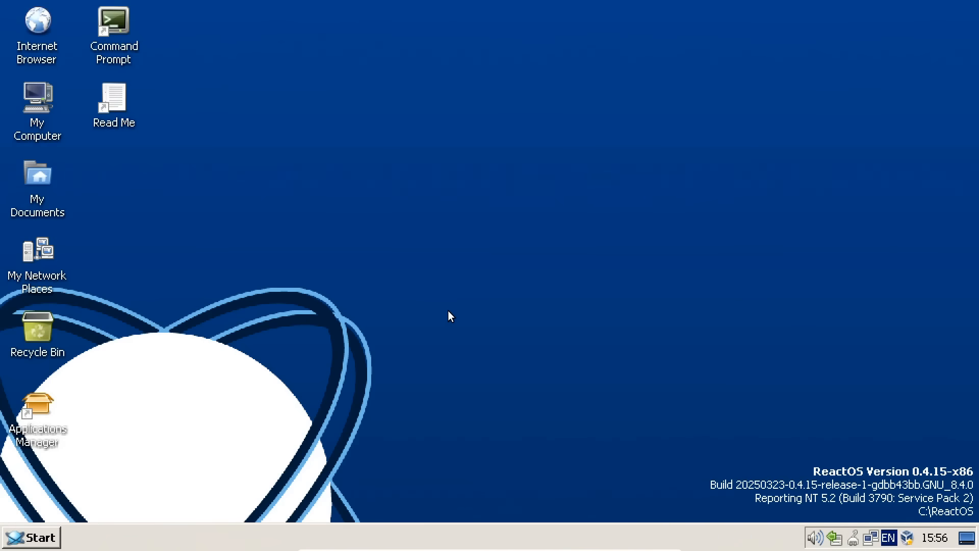
Step: Look at the Start menu, and examine the screen area and colour settings in the desktop's display properties
click(34, 538)
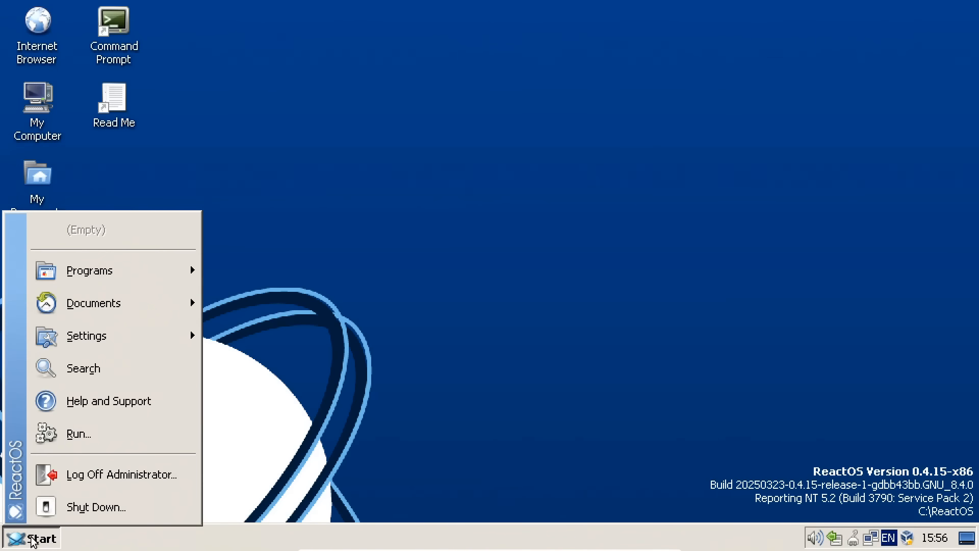
click(369, 321)
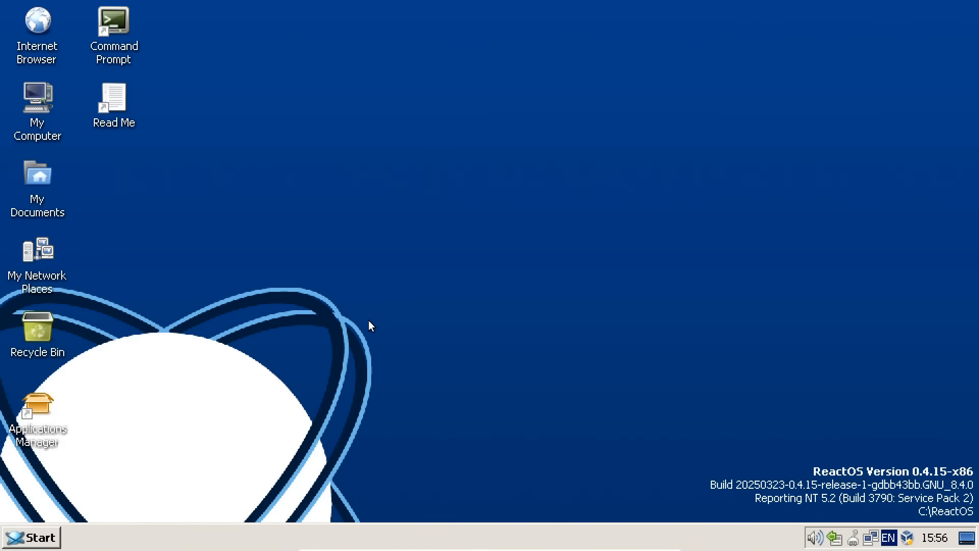
right_click(495, 236)
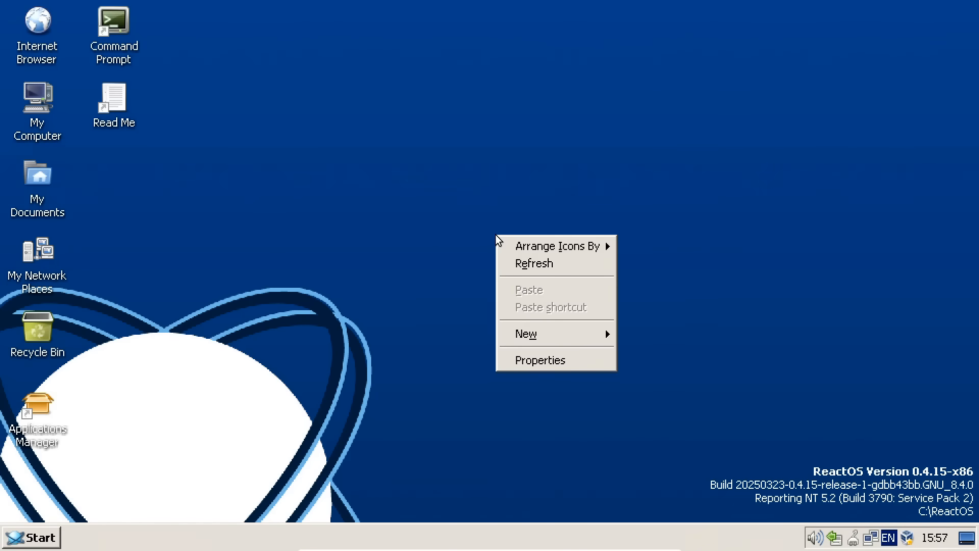
click(540, 359)
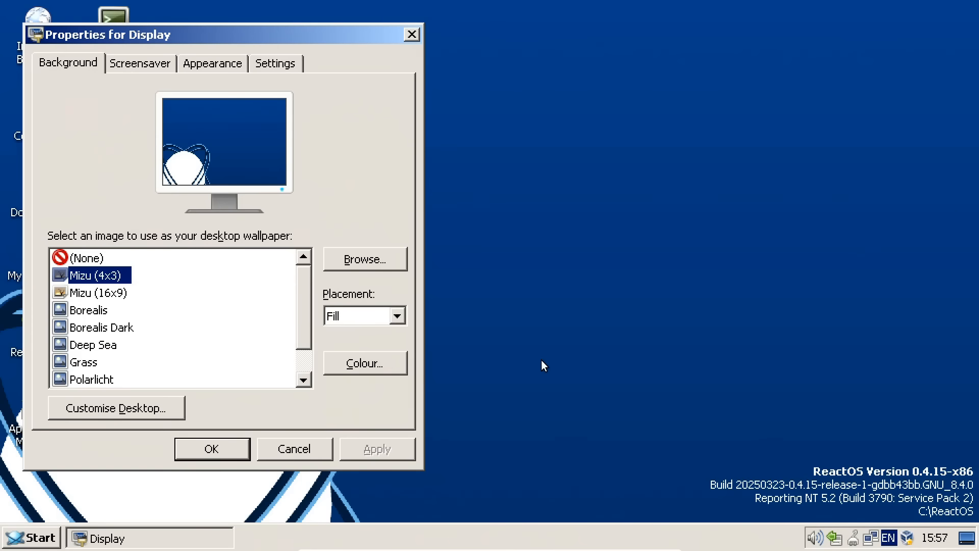
click(276, 66)
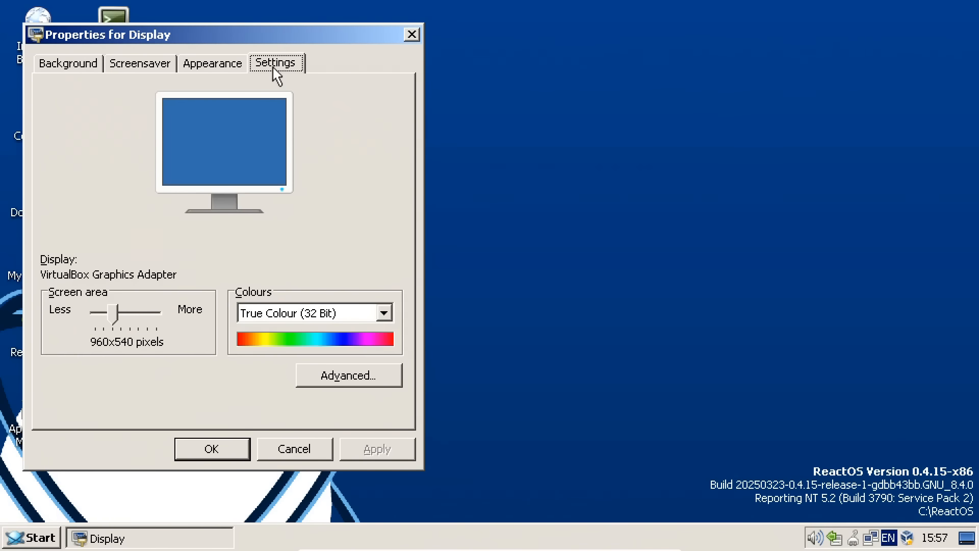
drag(238, 45, 461, 53)
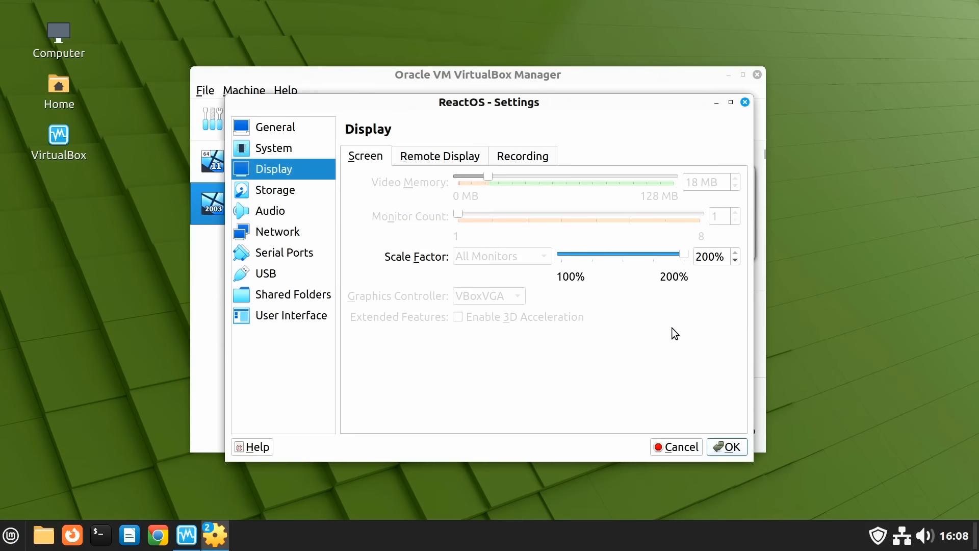
Step: Set the ReactOS virtual machine's display scale factor to 100%, save the settings and return to the running virtual machine
drag(684, 252, 552, 252)
click(726, 448)
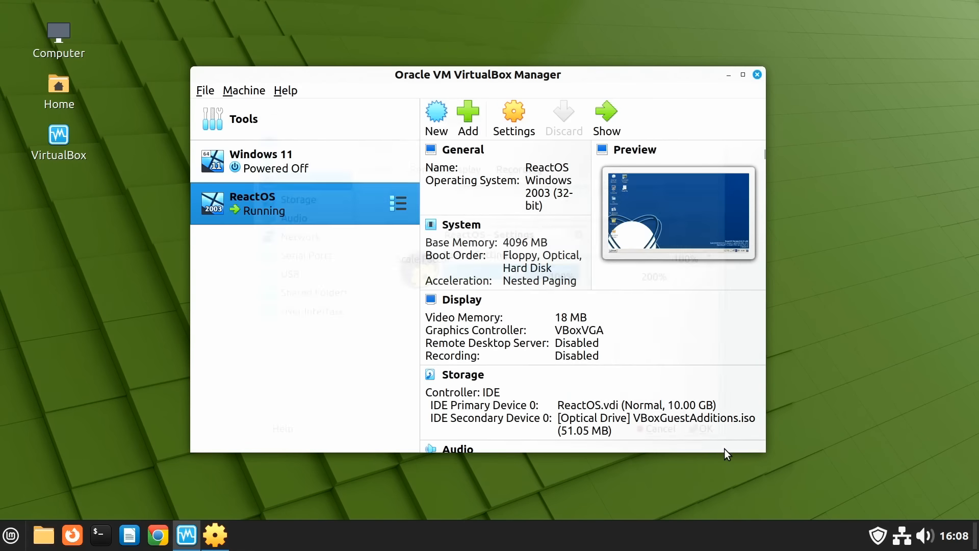
key(alt+Tab)
Step: Reopen the ReactOS desktop's display properties to check them at the unscaled size
right_click(452, 261)
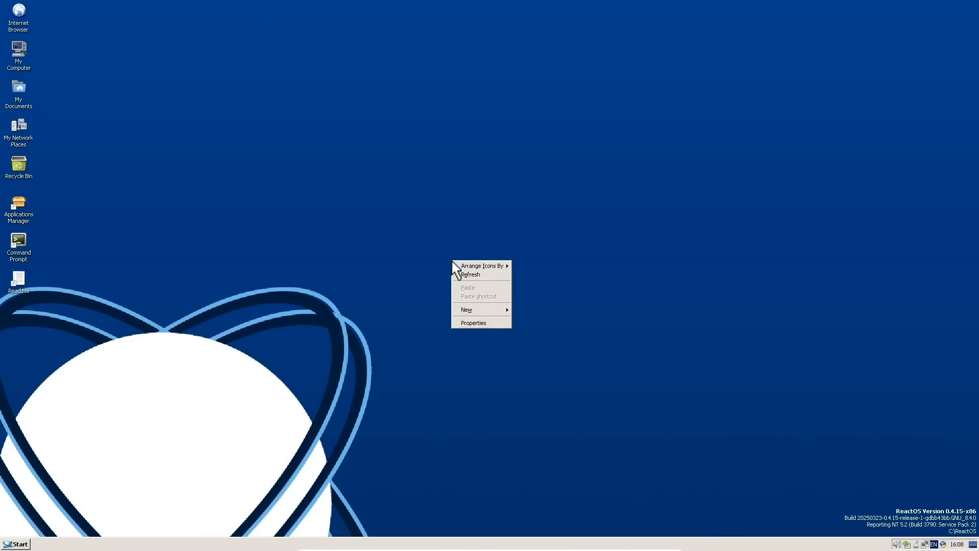
click(470, 322)
click(172, 65)
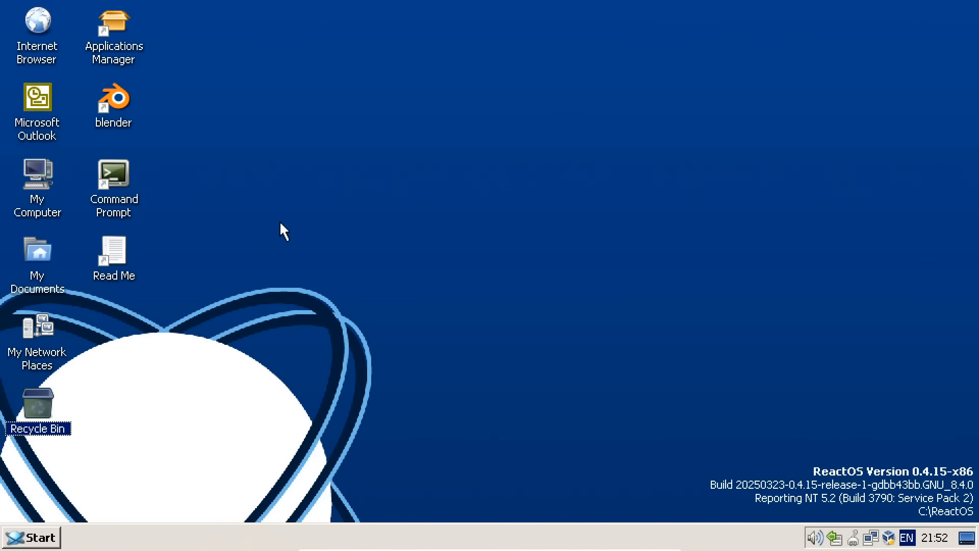
Step: Open the Internet Browser and view its About Internet Explorer version information
double_click(38, 23)
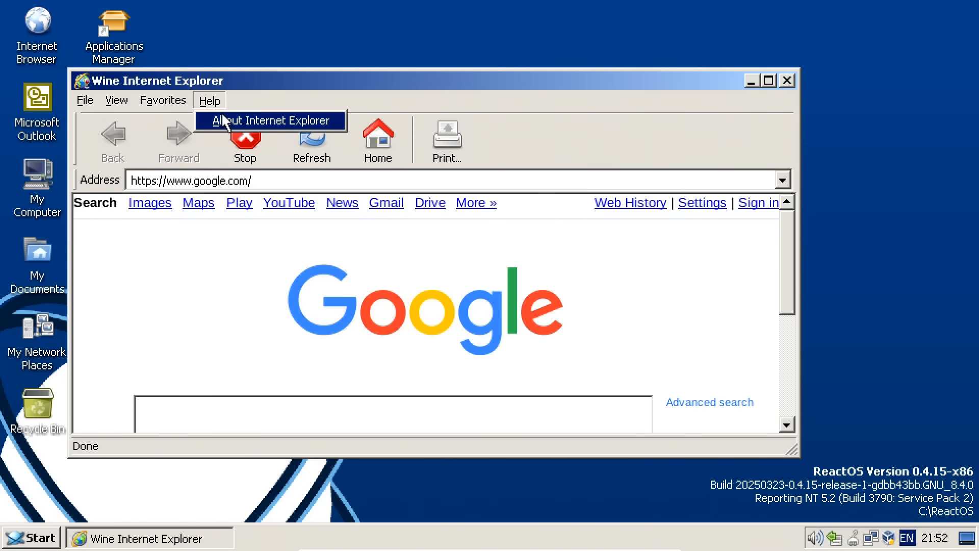
click(237, 120)
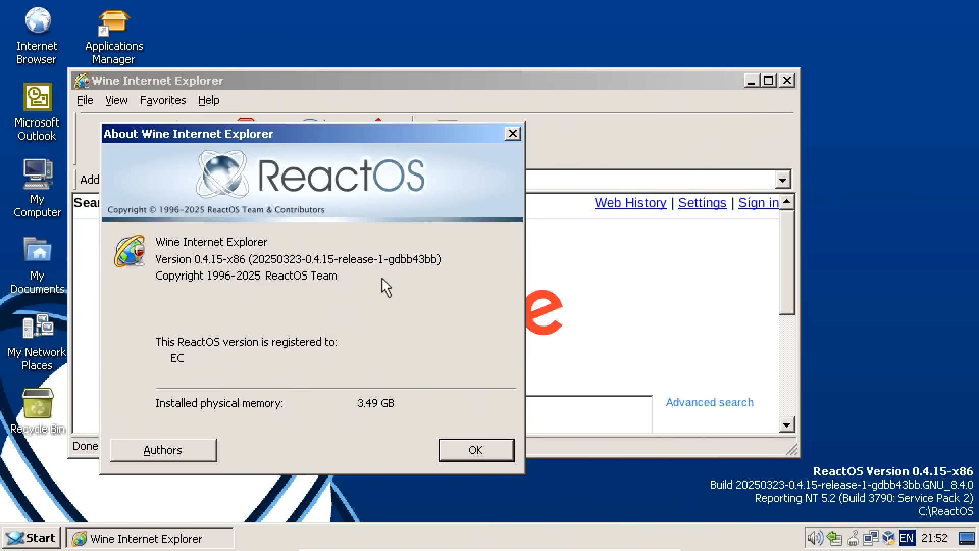
click(512, 134)
Step: Maximize the Wine Internet Explorer window and go to explainingcomputers.com
click(768, 80)
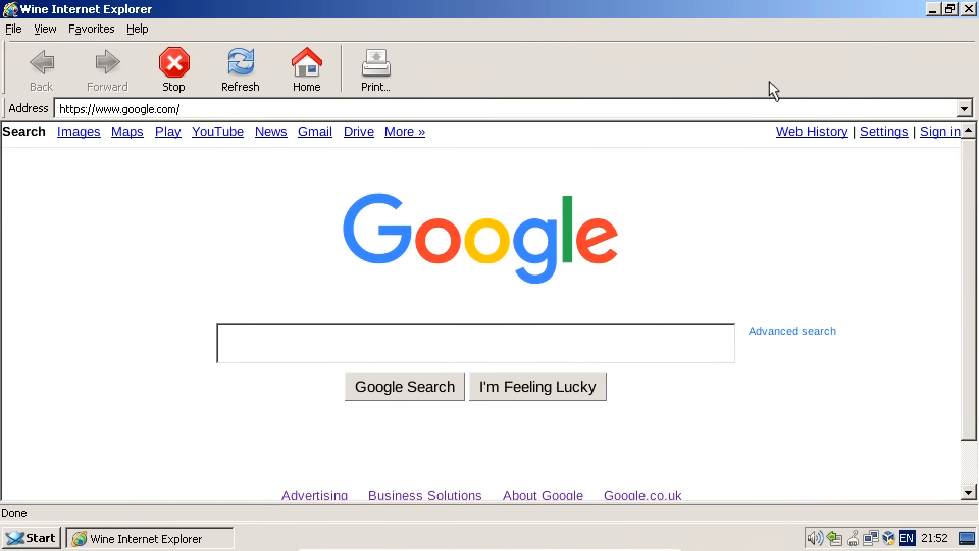
click(406, 110)
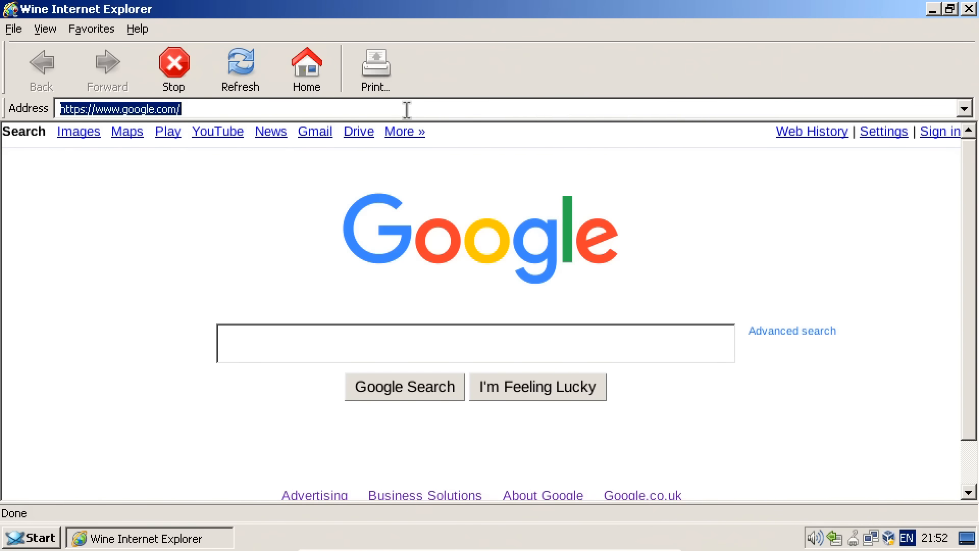
text(explainingcomputers.com)
key(Return)
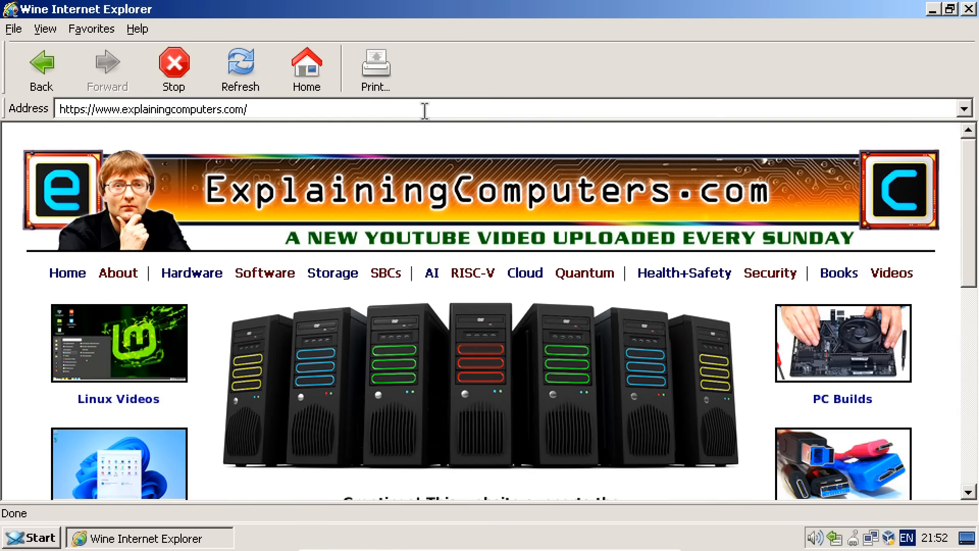
Step: View the site's SBCs page, follow its link to the ExplainingComputers YouTube channel, and close the browser
click(390, 274)
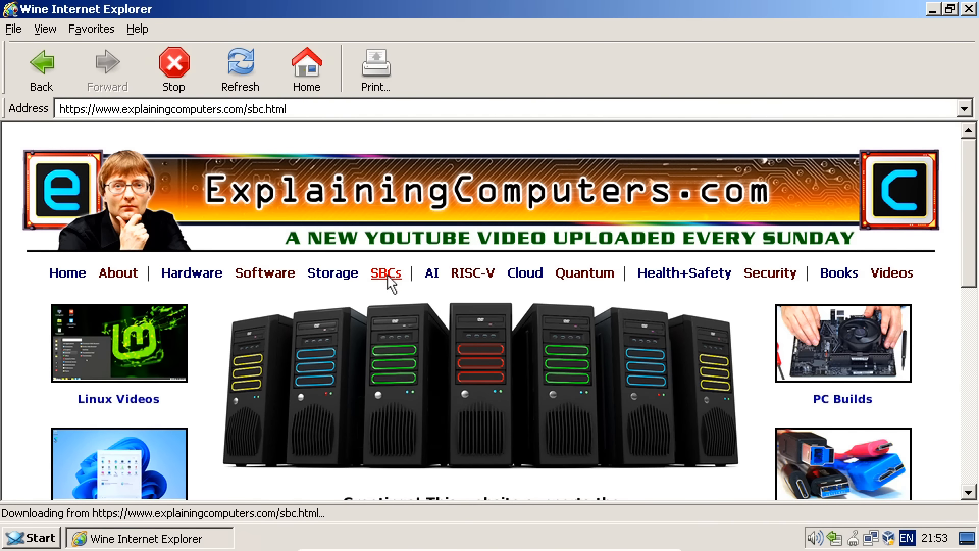
drag(972, 169, 976, 453)
click(872, 426)
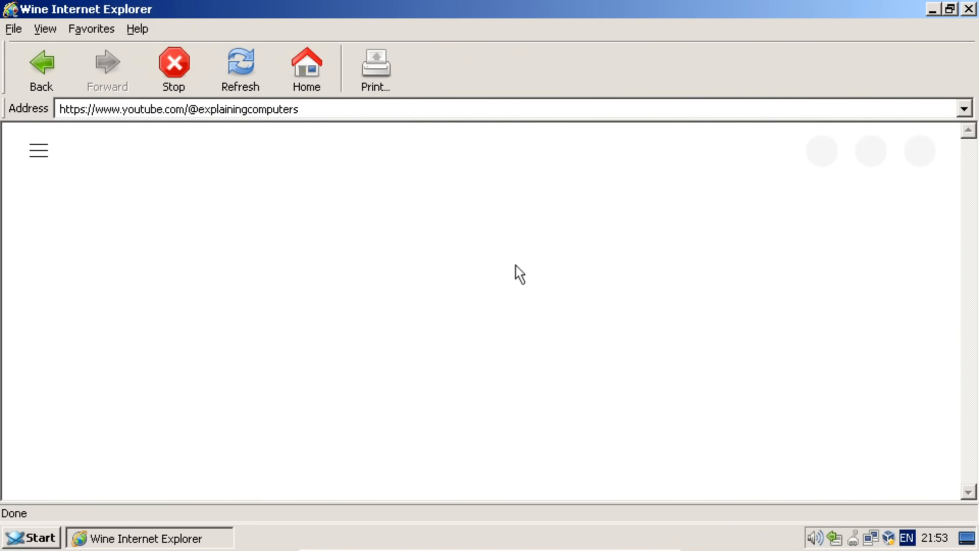
click(968, 9)
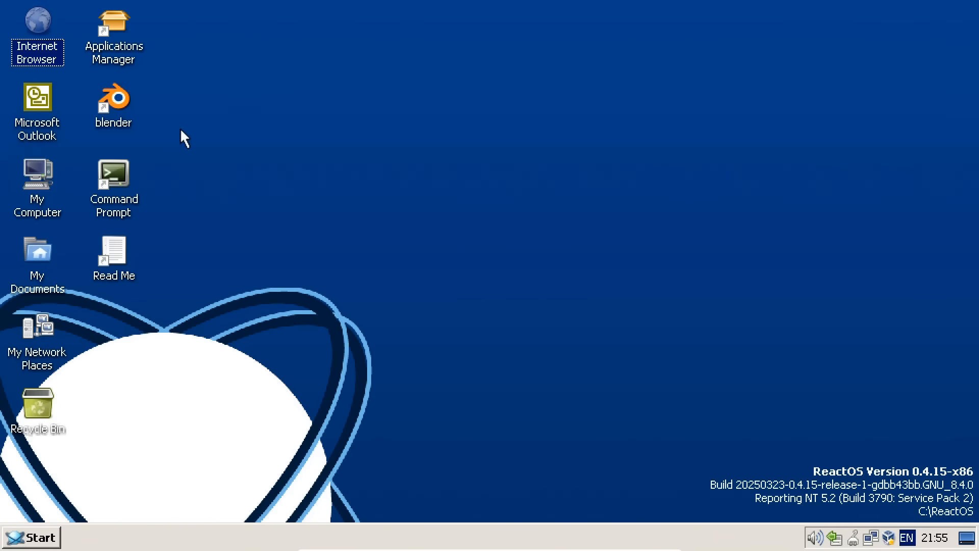
Step: Open the ReactOS Applications Manager and browse the available programs in Audio, Video, and Games & Fun
double_click(112, 26)
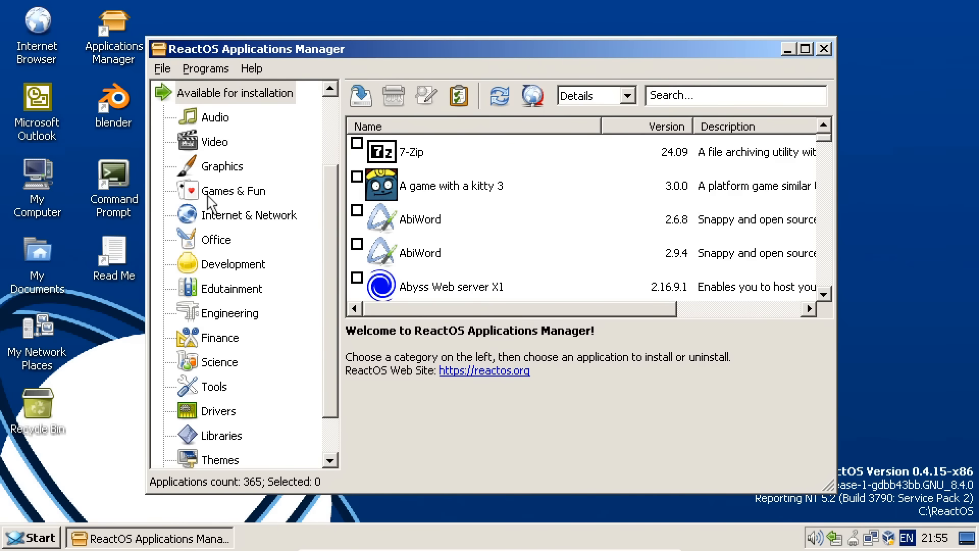
drag(824, 138, 806, 114)
click(230, 127)
click(218, 119)
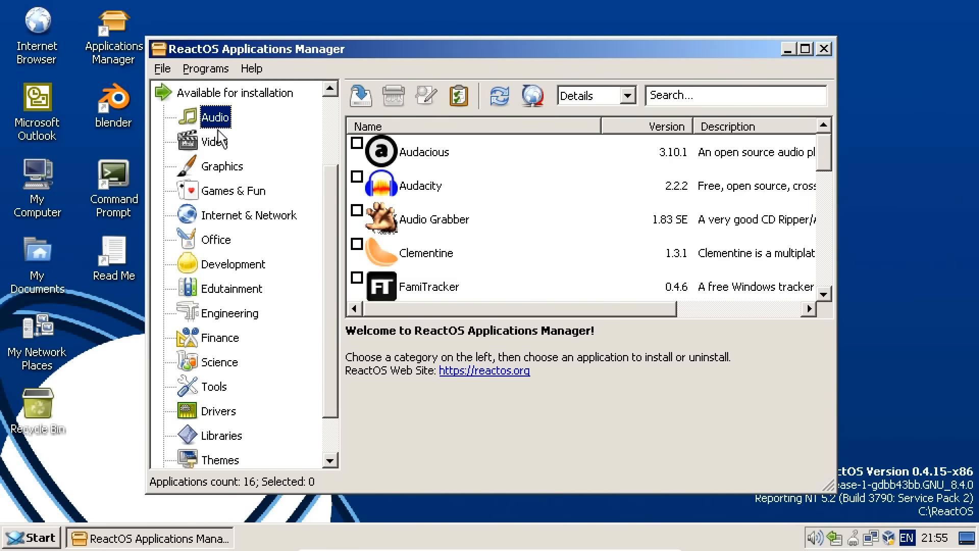
click(219, 139)
click(226, 193)
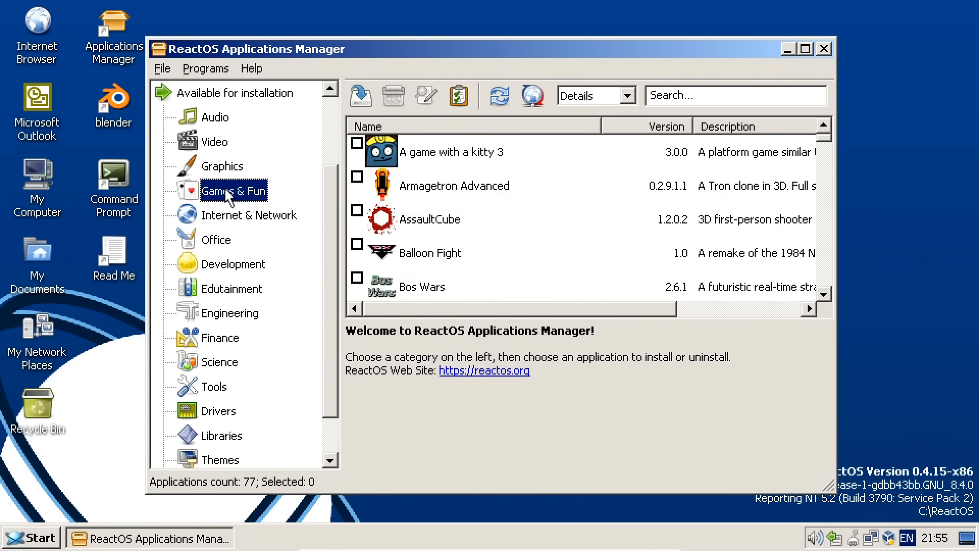
Step: Browse the Internet & Network, Office, Engineering, Finance, Drivers, Libraries and Graphics categories, and close the Applications Manager
click(227, 218)
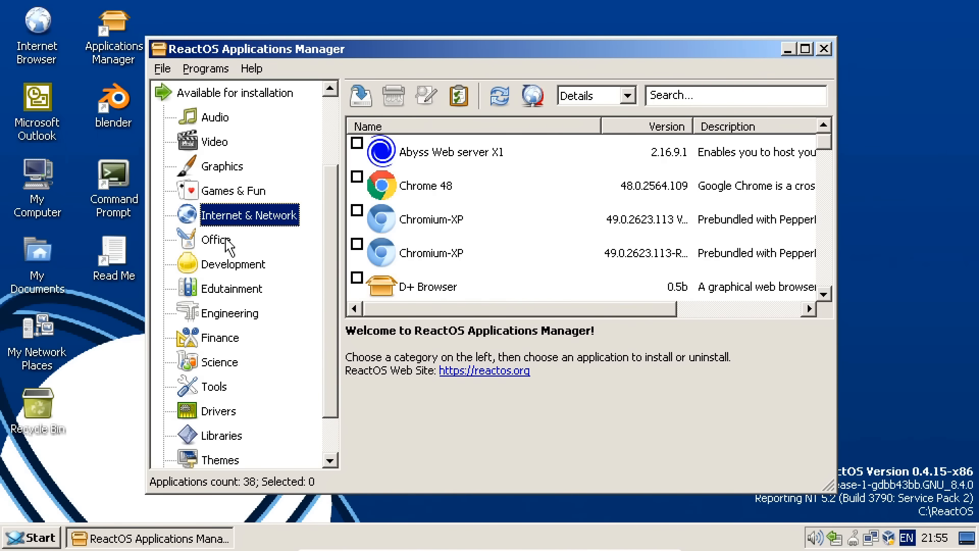
click(227, 240)
click(232, 313)
click(227, 336)
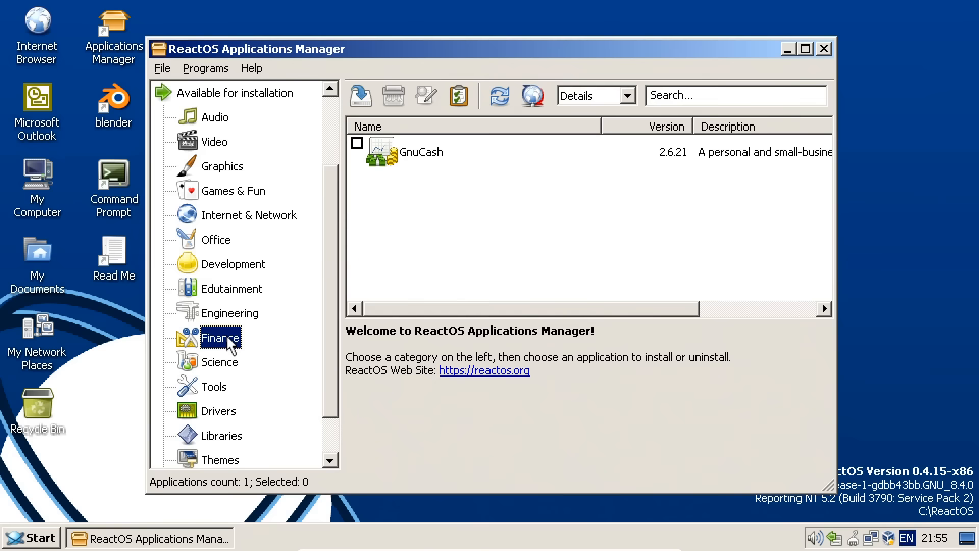
click(227, 411)
click(229, 436)
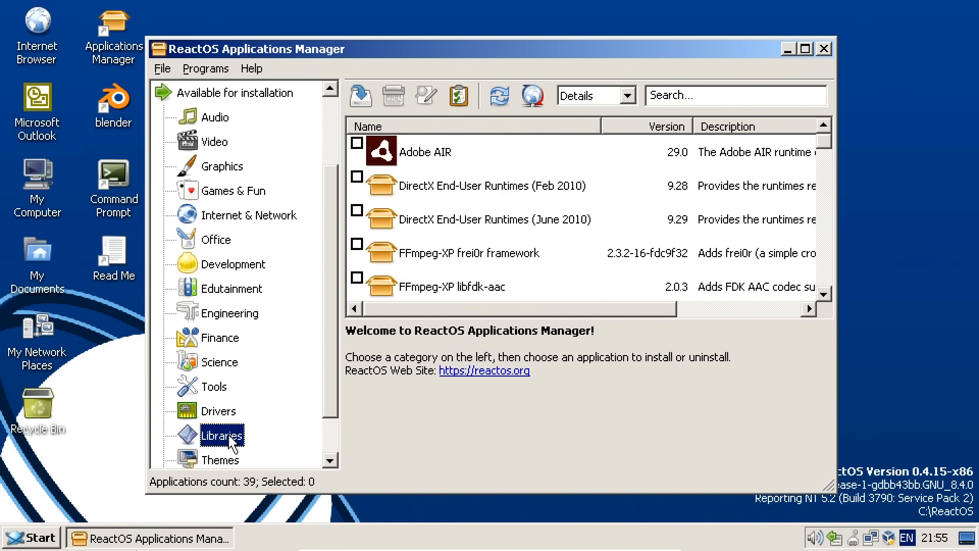
click(232, 171)
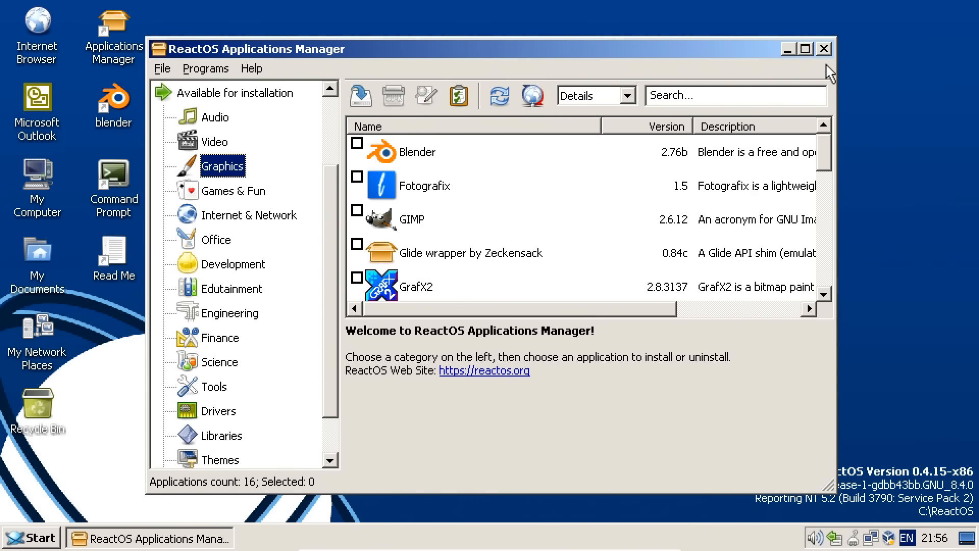
click(827, 47)
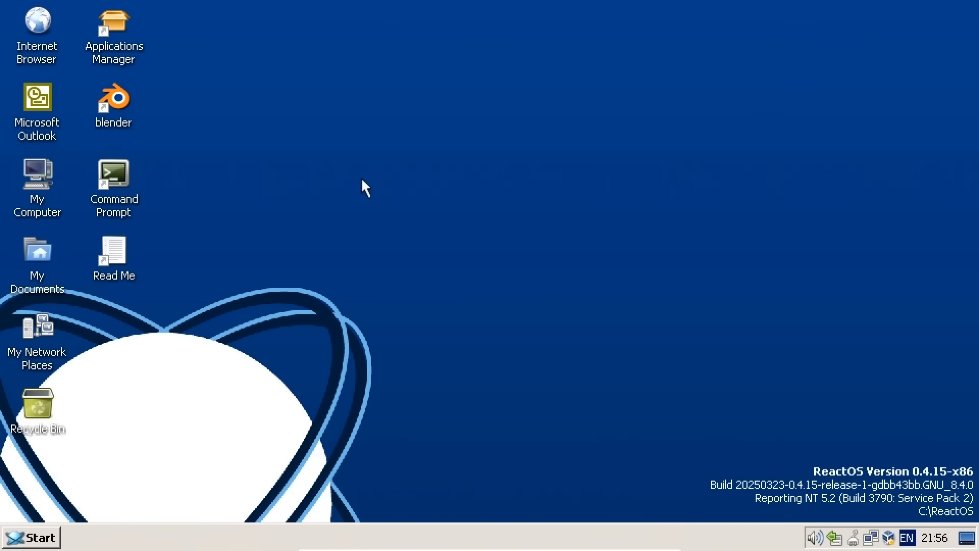
Step: Launch Blender, dismiss the splash screen, try moving the default cube 0.075 along Y, and quit without keeping the scene
double_click(111, 100)
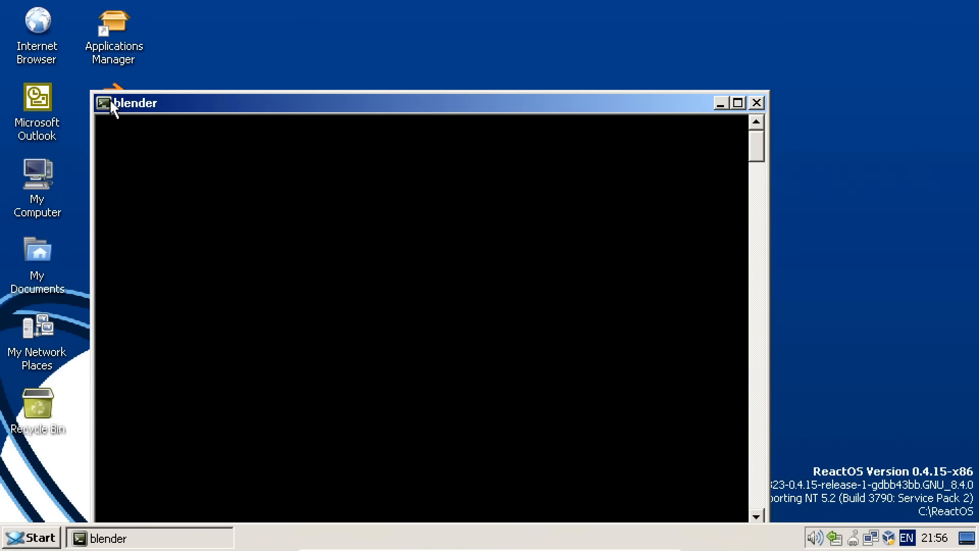
click(493, 308)
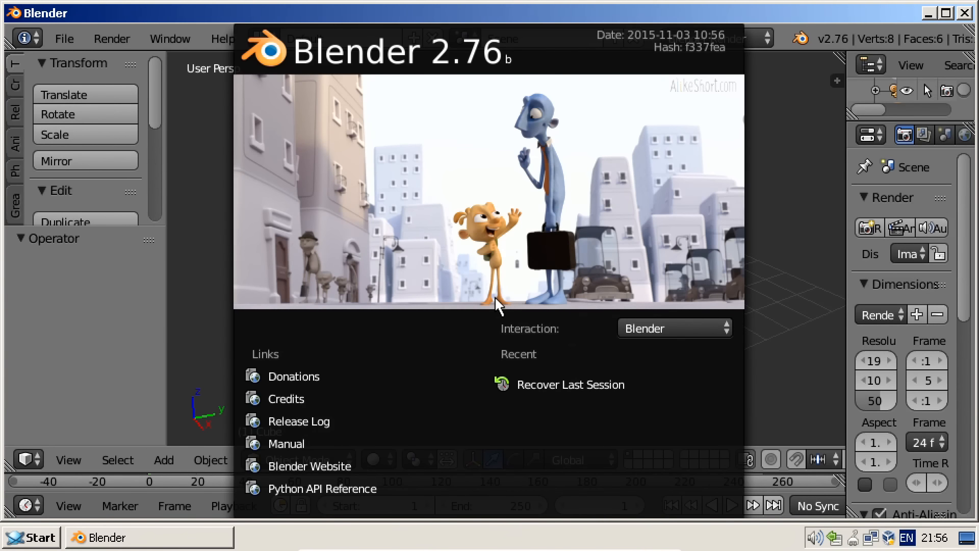
click(810, 328)
mouse_move(566, 236)
mouse_down()
mouse_move(638, 225)
mouse_move(433, 238)
mouse_move(563, 233)
mouse_move(573, 246)
mouse_up()
click(966, 14)
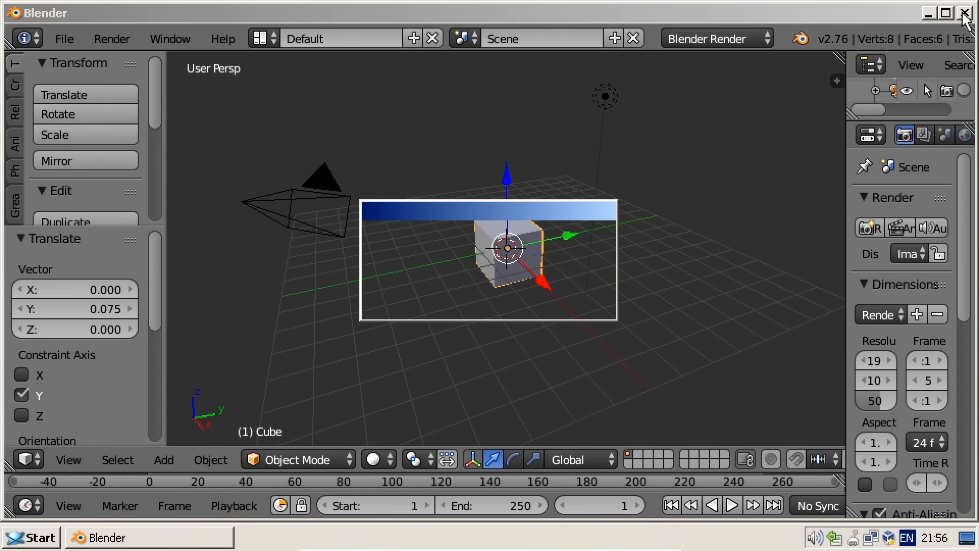
click(444, 304)
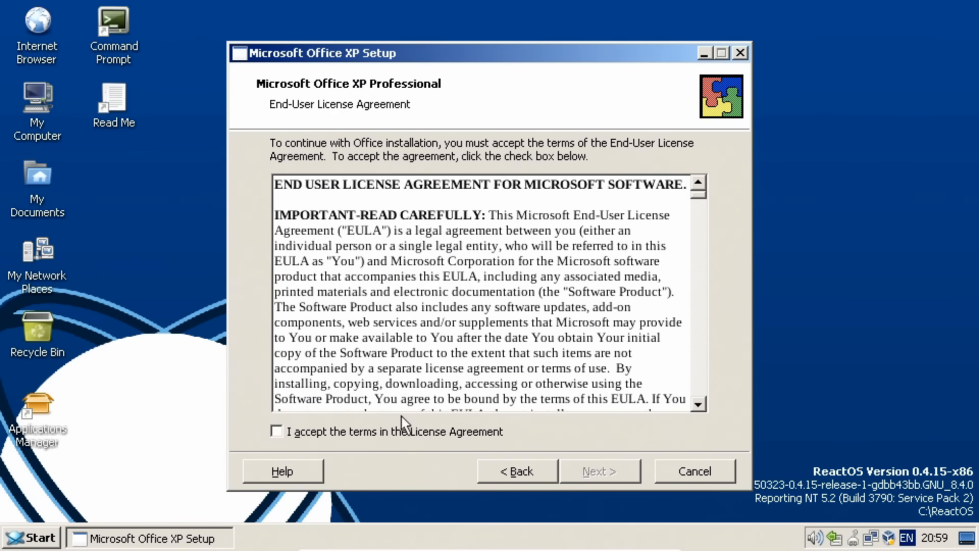
Step: Accept the Microsoft Office XP licence agreement and start installing Word, Excel, PowerPoint, Outlook and Access
click(401, 432)
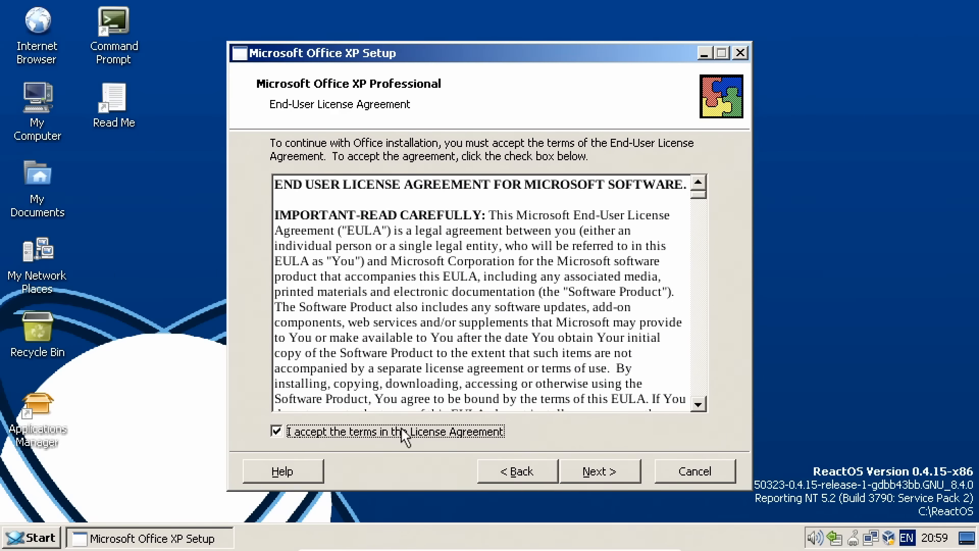
click(595, 466)
click(604, 467)
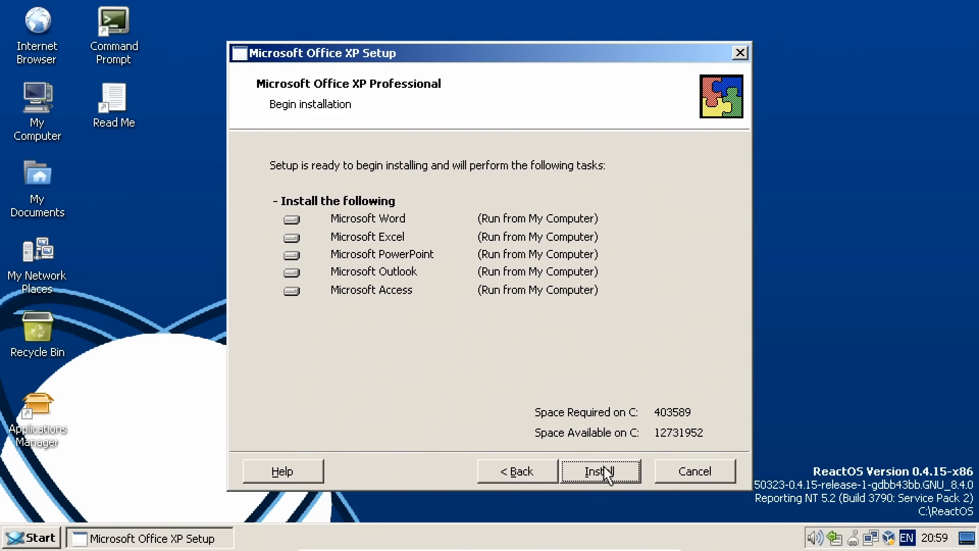
click(606, 472)
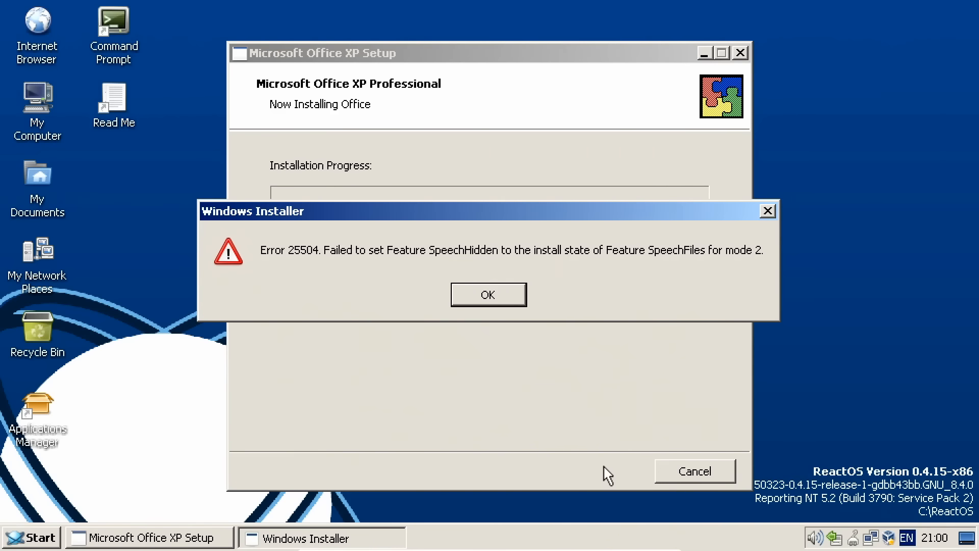
Step: Dismiss the series of Windows Installer feature errors during the Office XP installation
click(505, 298)
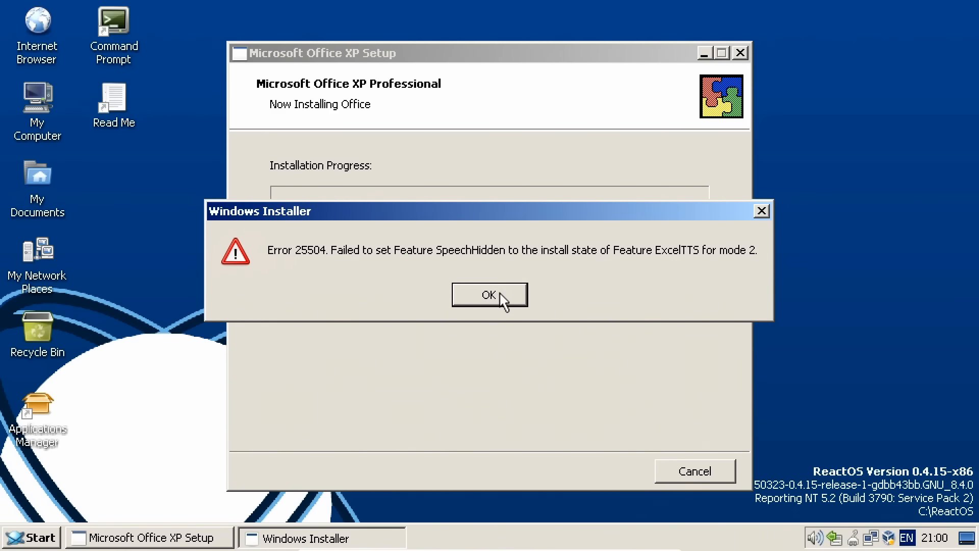
click(502, 299)
click(502, 298)
click(502, 298)
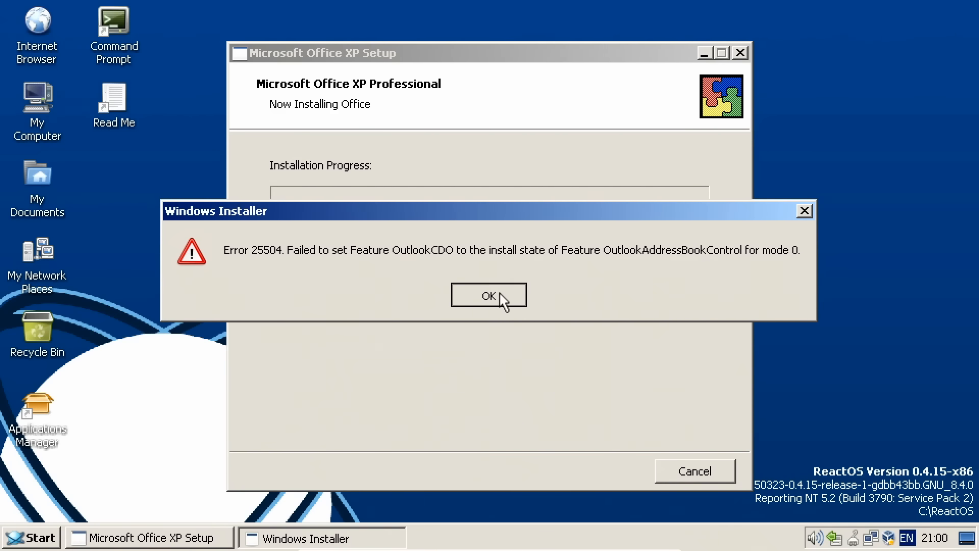
click(502, 298)
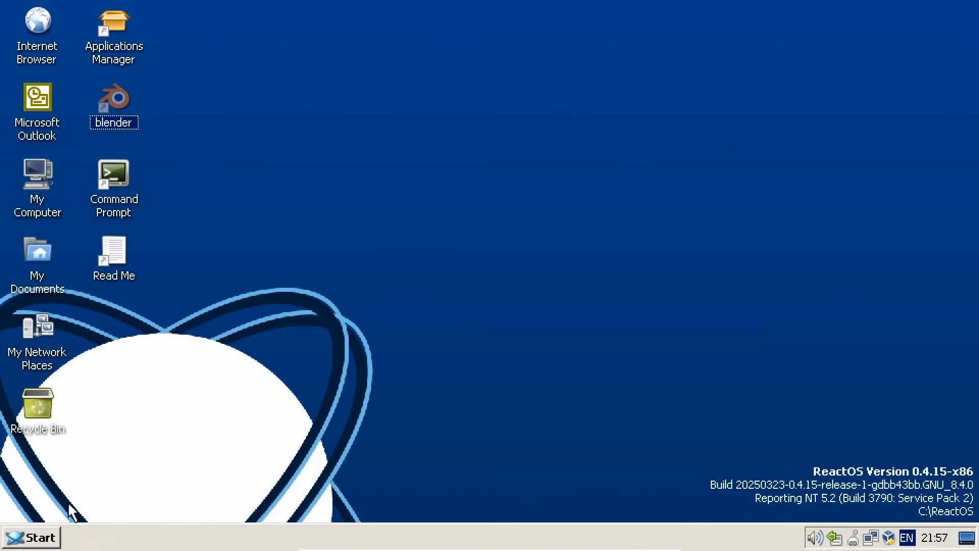
Step: Launch Microsoft Word from the installed programs
click(40, 539)
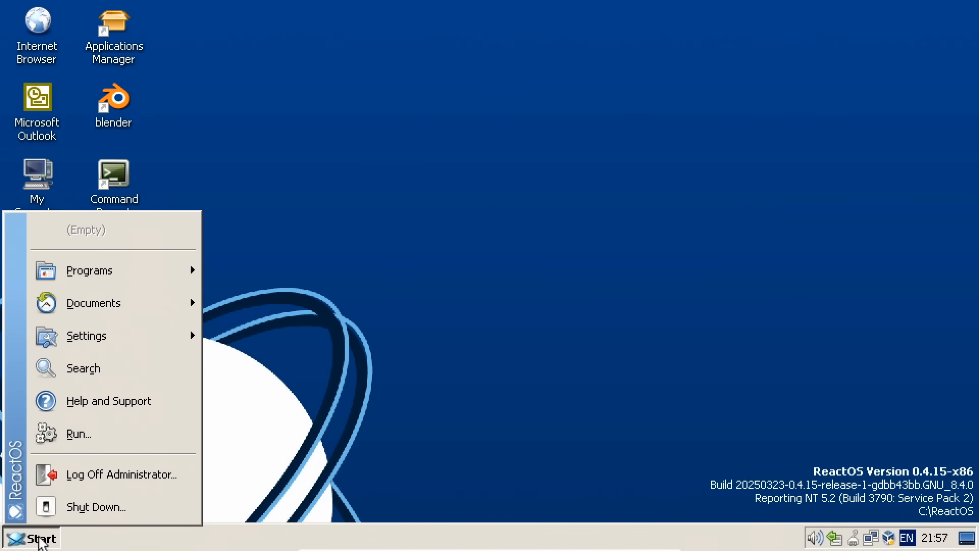
mouse_move(131, 285)
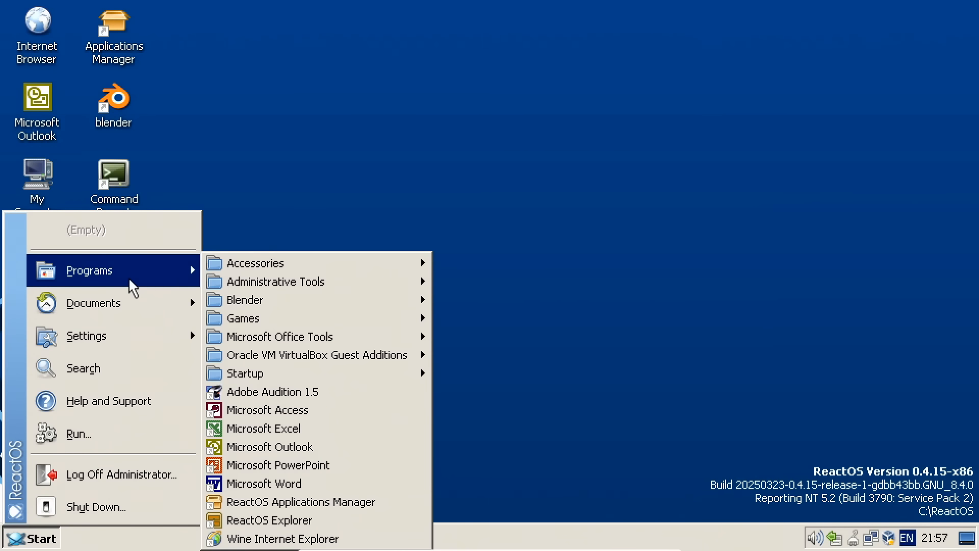
click(296, 483)
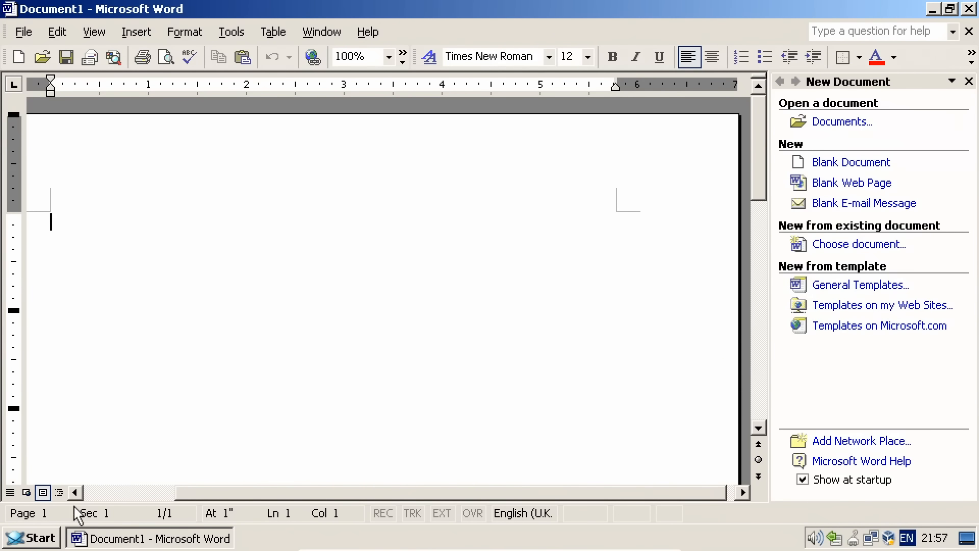
Step: Launch Microsoft Excel and select cell D9 in the blank workbook
click(36, 538)
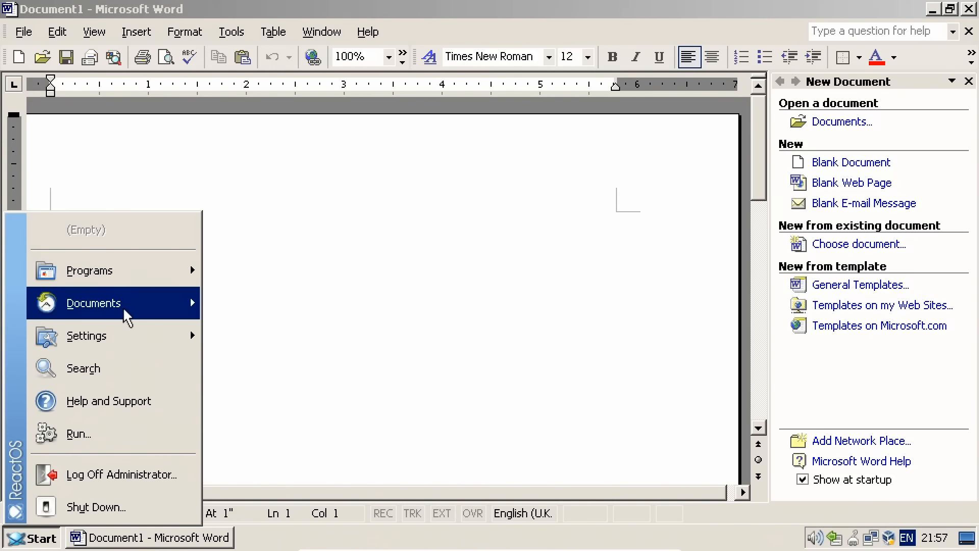
mouse_move(124, 276)
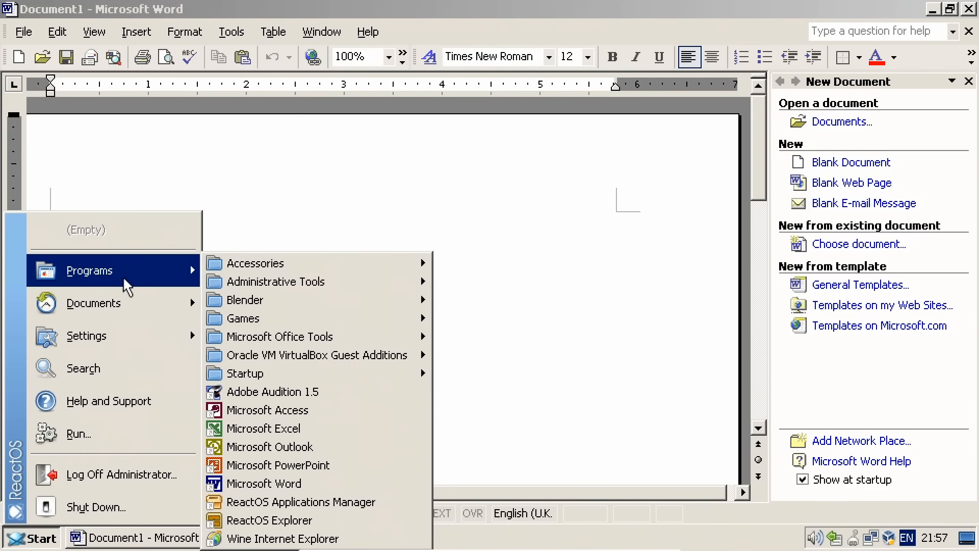
click(296, 423)
click(254, 264)
key(Right)
click(254, 264)
Step: Launch Microsoft PowerPoint alongside the open Word and Excel windows
click(35, 539)
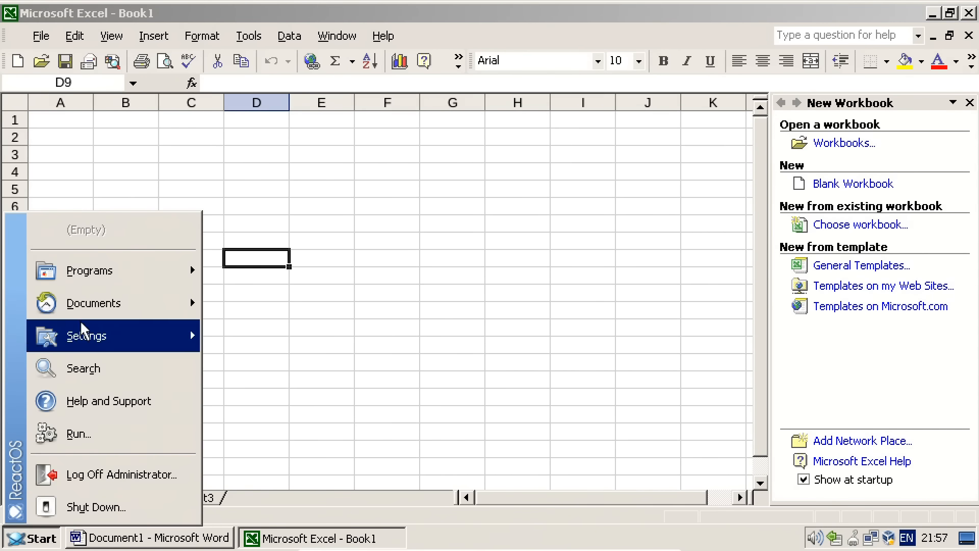
mouse_move(91, 278)
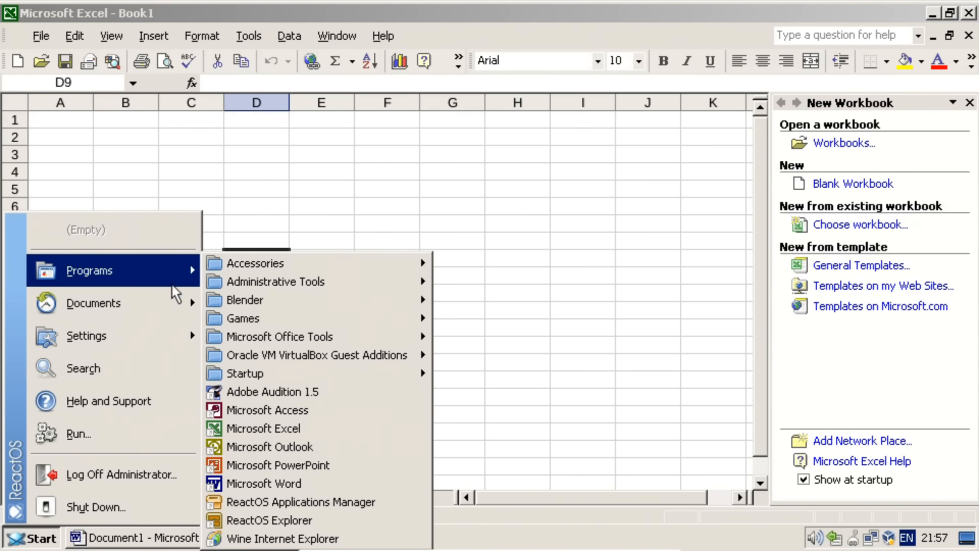
click(272, 463)
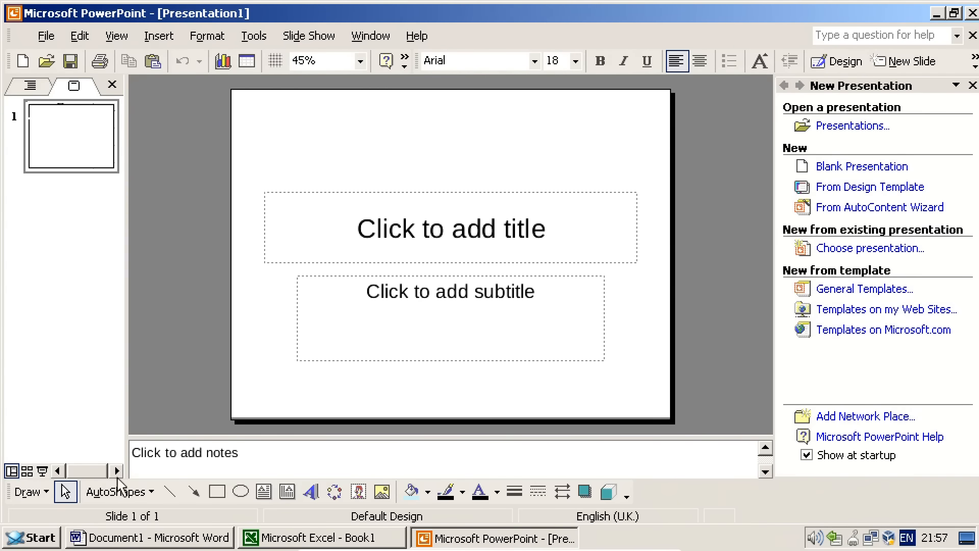
Step: Launch Microsoft Access from the installed programs alongside the other open Office applications
click(14, 540)
mouse_move(88, 274)
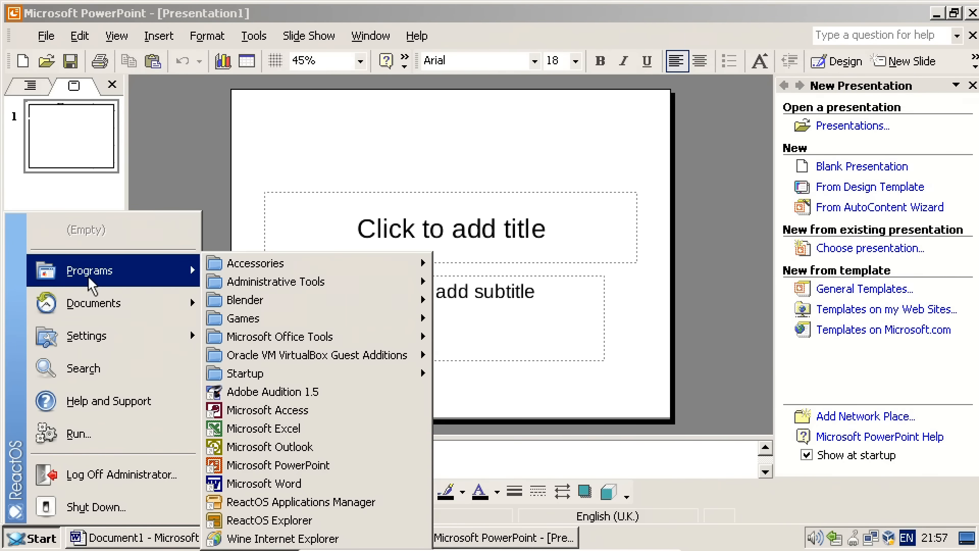
click(280, 410)
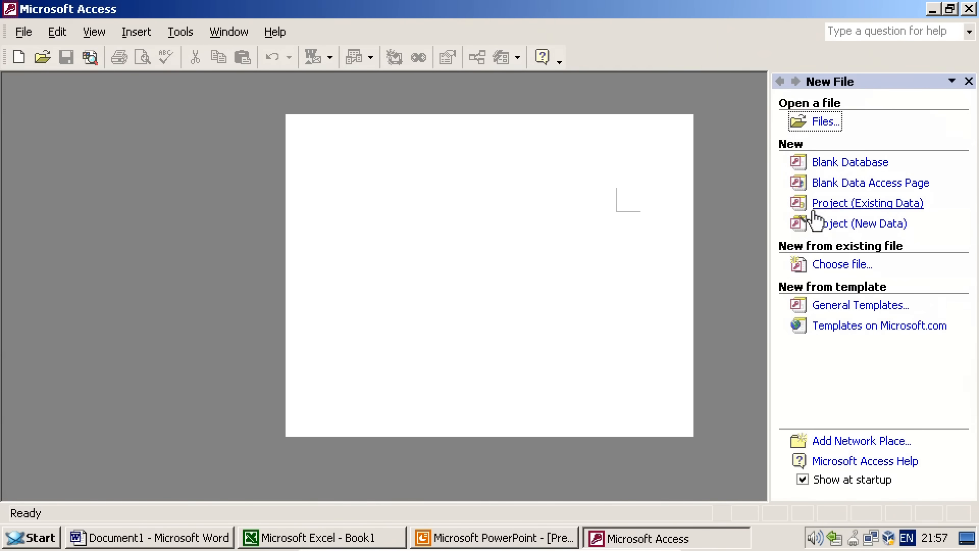
Step: Try to create a blank Access database named db1.mdb in My Documents
click(827, 167)
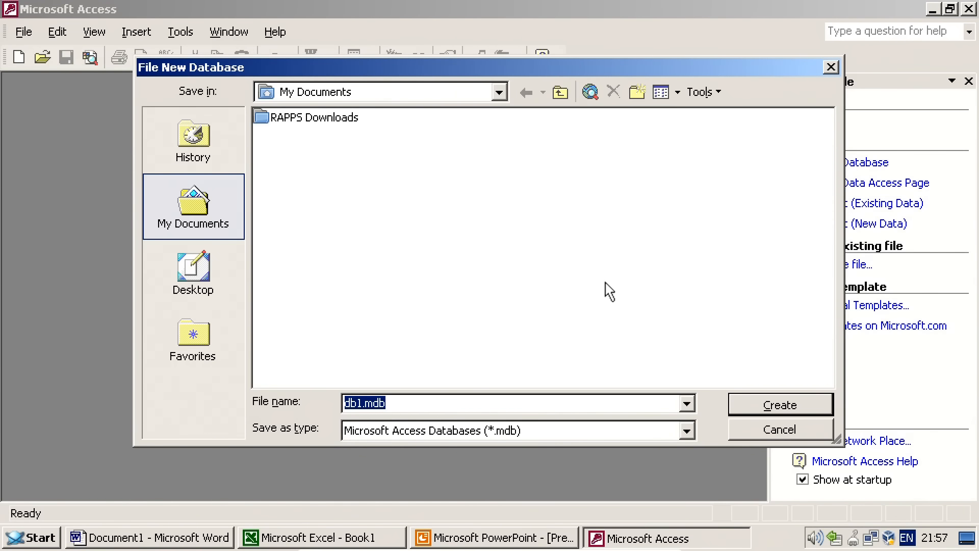
click(776, 406)
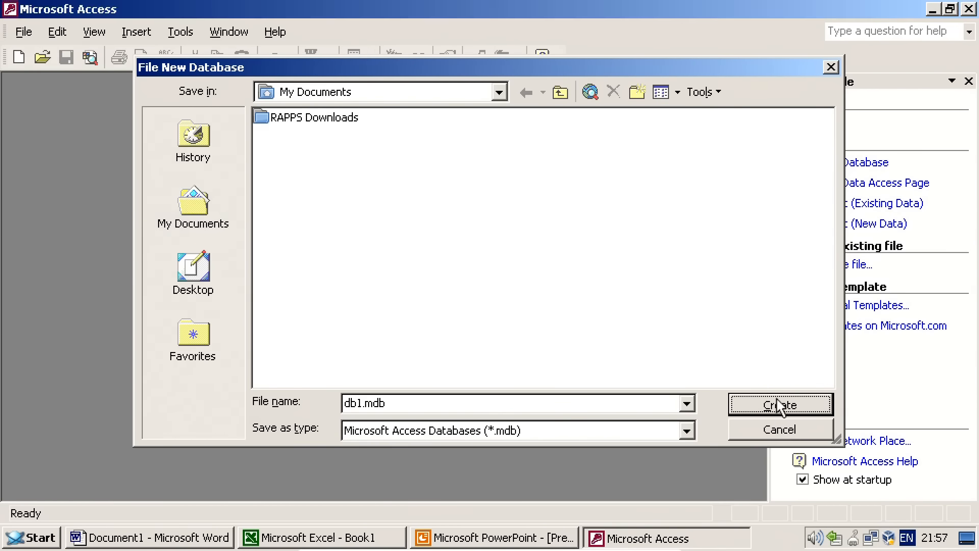
click(512, 301)
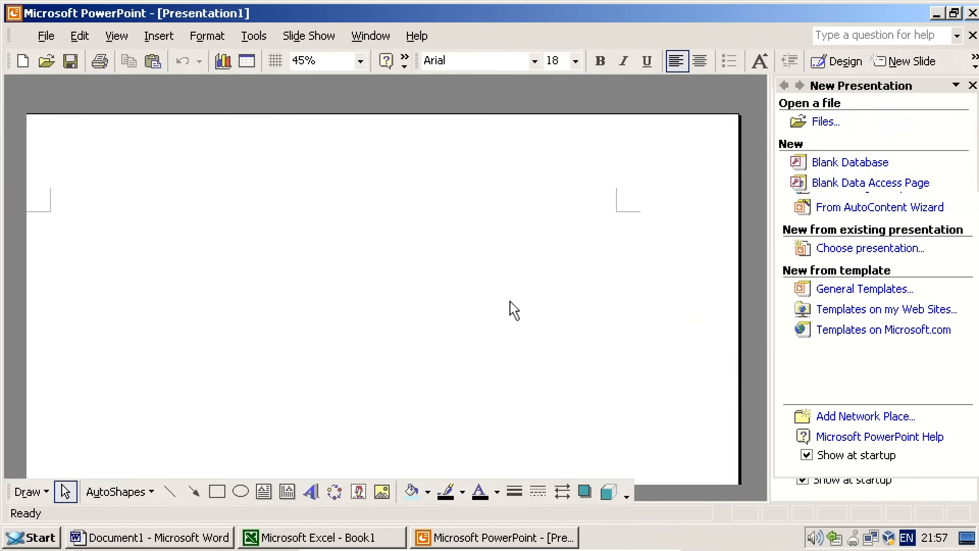
Step: Close the open PowerPoint, Excel and Word windows to return to the desktop
click(971, 13)
click(972, 14)
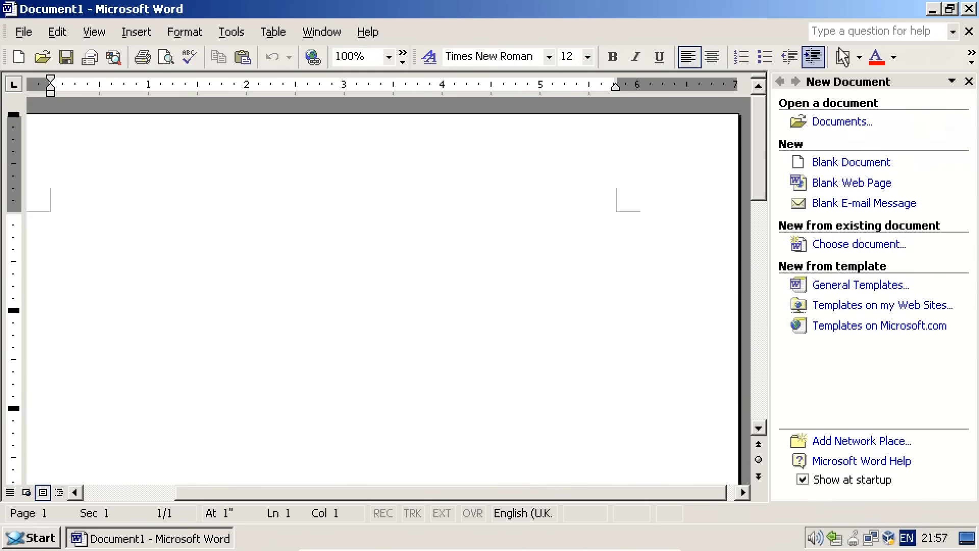
click(970, 8)
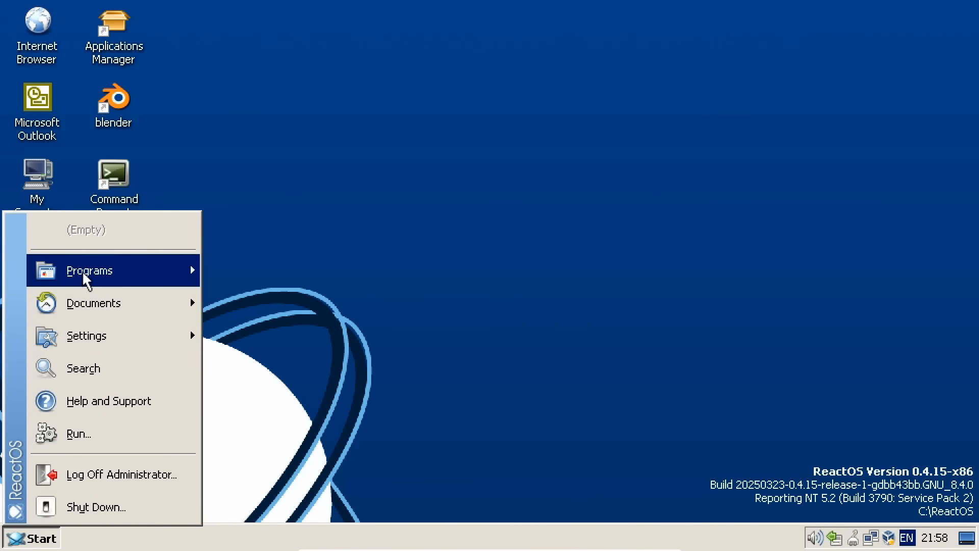
Step: Launch Adobe Audition 1.5 and open the recently used audio file Explaining_Computers_02 .wav
mouse_move(81, 271)
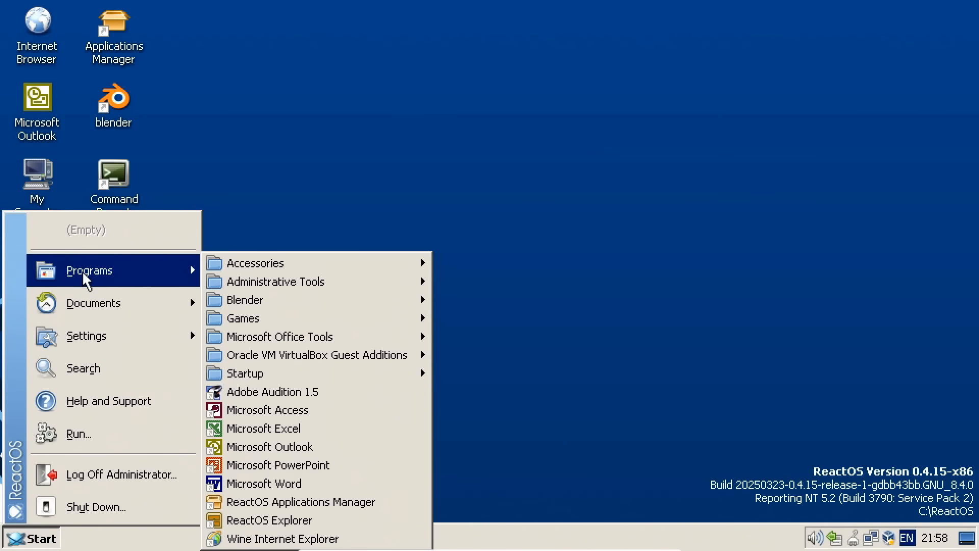
click(272, 393)
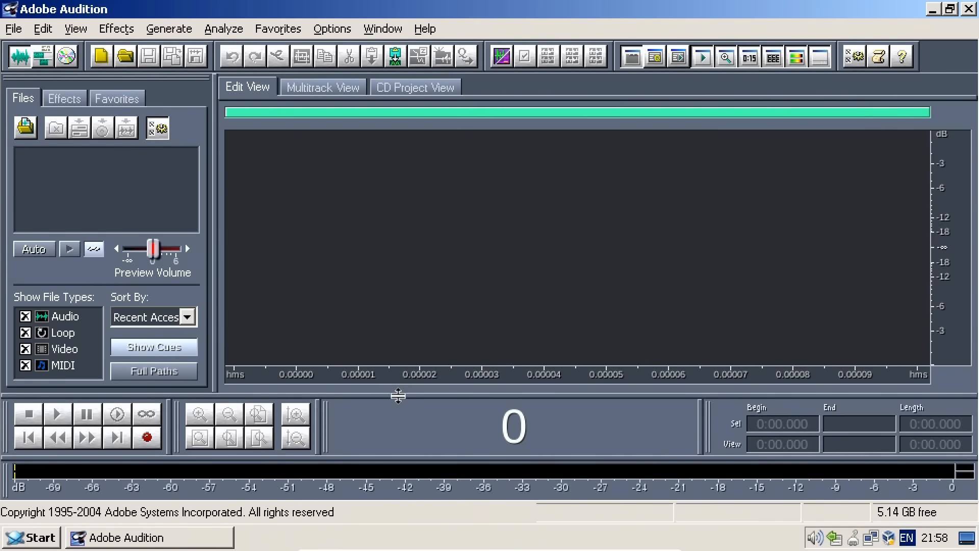
click(14, 29)
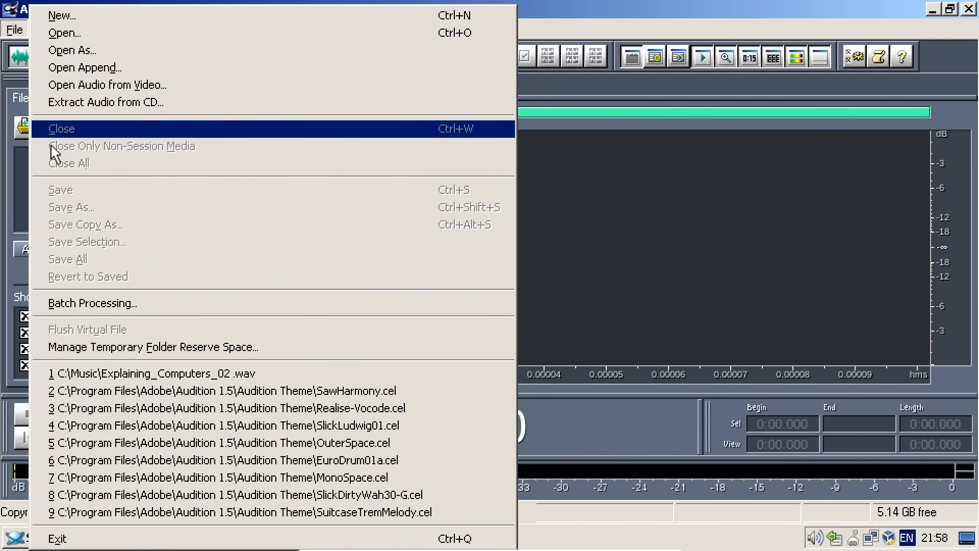
click(124, 378)
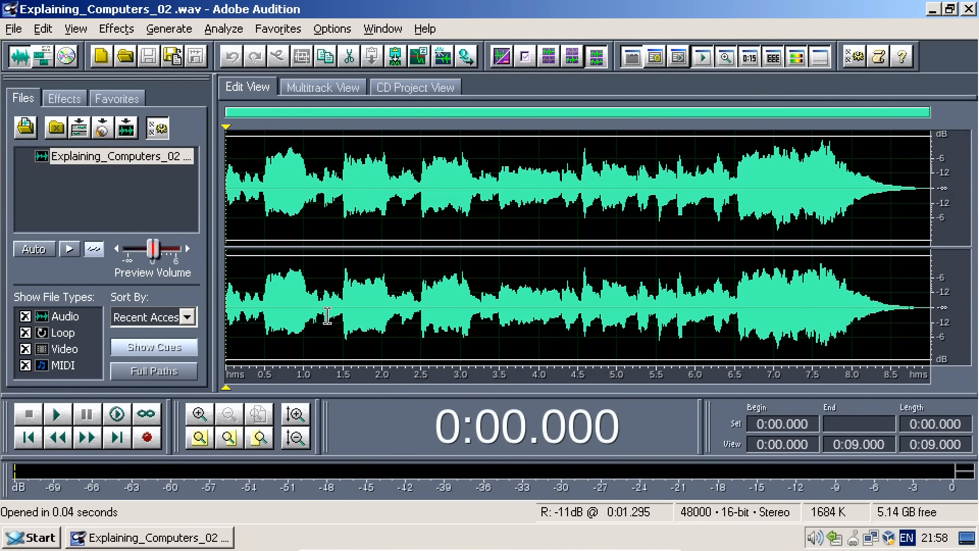
Step: Play the Explaining_Computers_02 .wav clip, stop playback and minimize the Audition window
key(space)
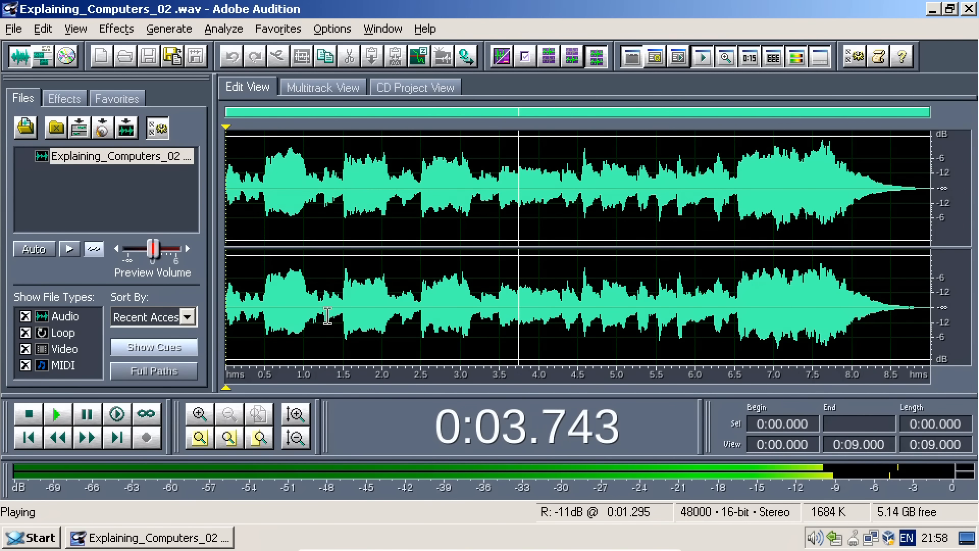
key(space)
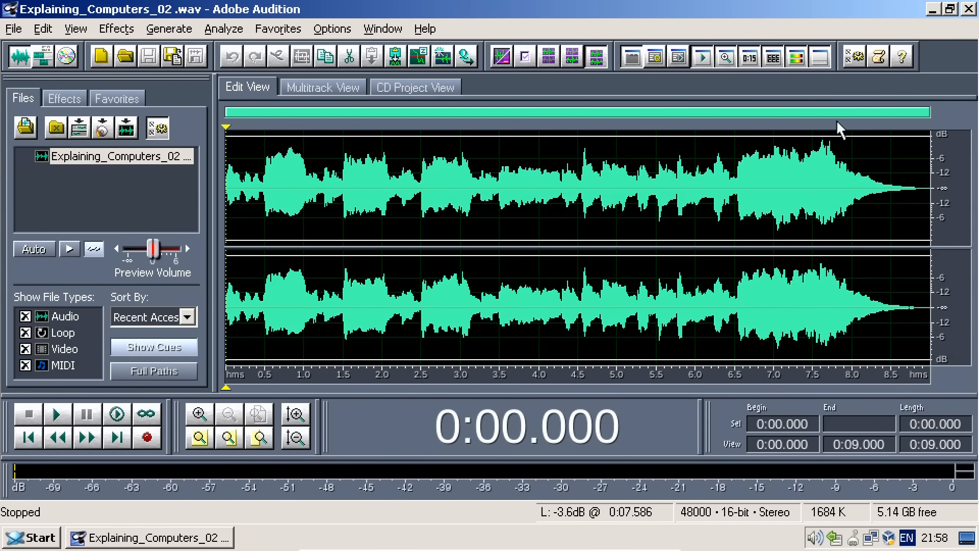
click(932, 9)
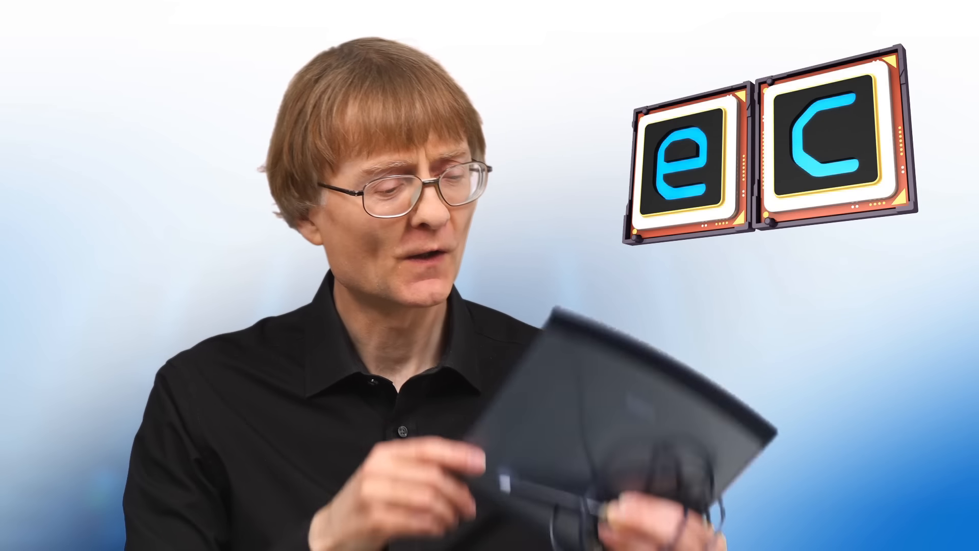
Step: Run the WacomTablet_6.2.0w5.exe driver setup from the Drivers folder and accept its license agreement
double_click(329, 239)
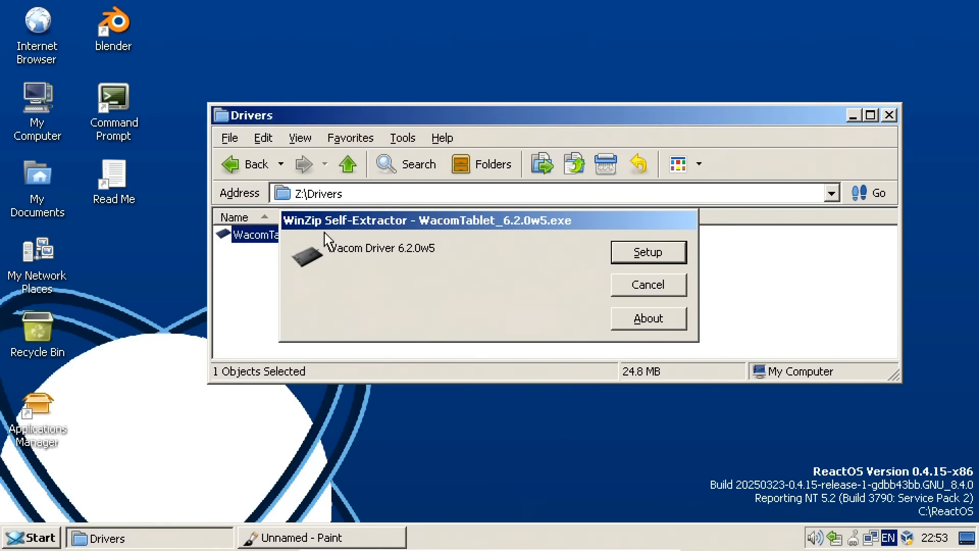
click(647, 251)
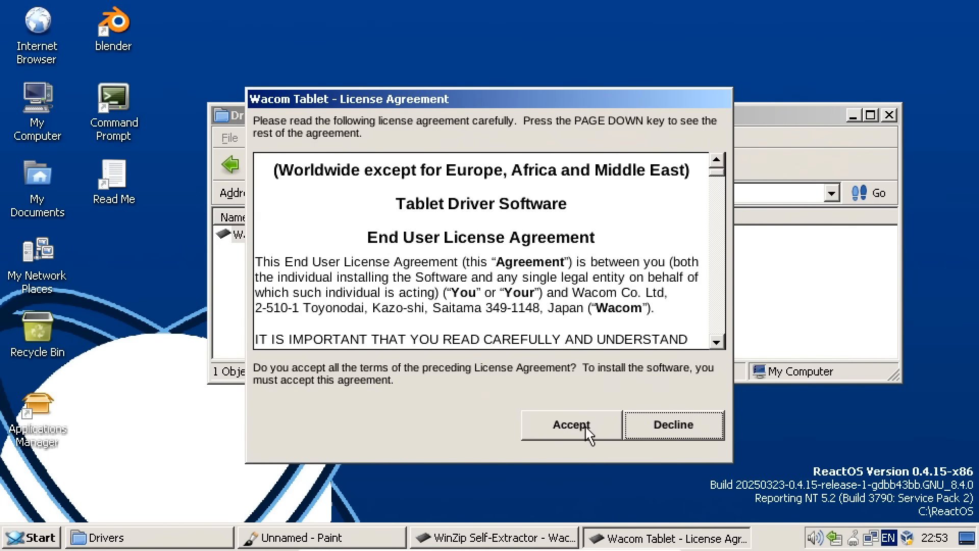
click(586, 428)
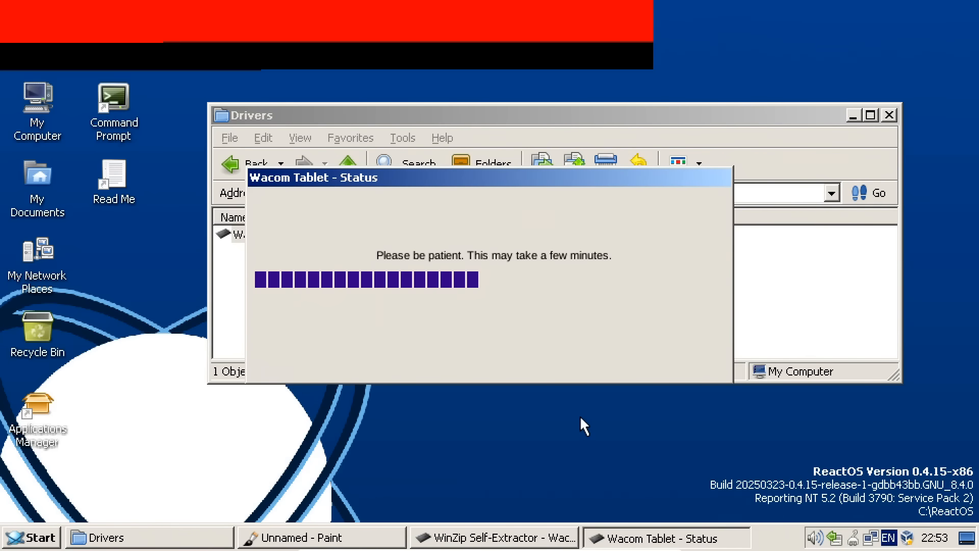